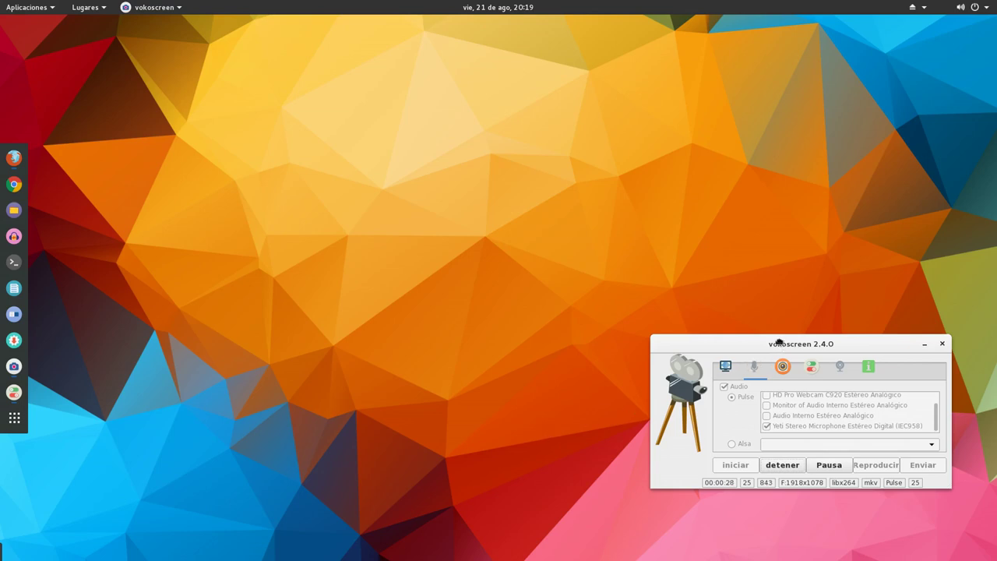
Switch to Firefox and examine the Korora Project home page, from the Latest News section to the Introducing Korora section
drag(779, 342, 706, 236)
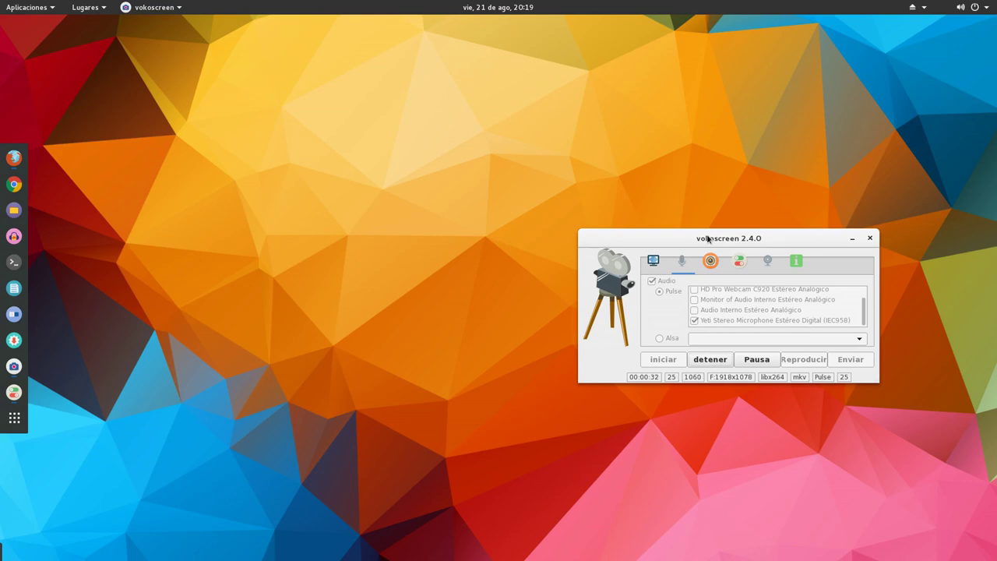
click(14, 158)
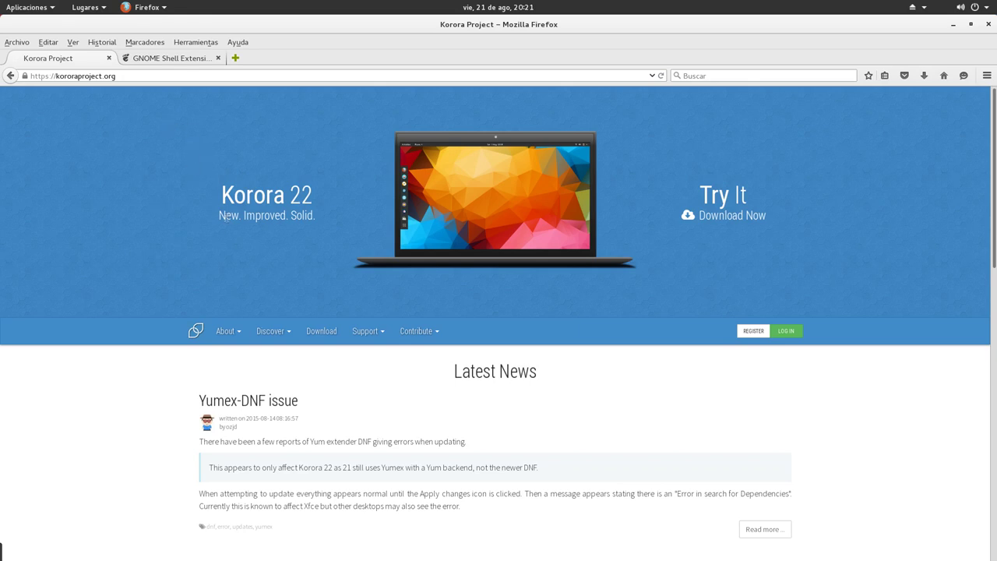
scroll(226, 219, down, 5)
scroll(225, 229, down, 4)
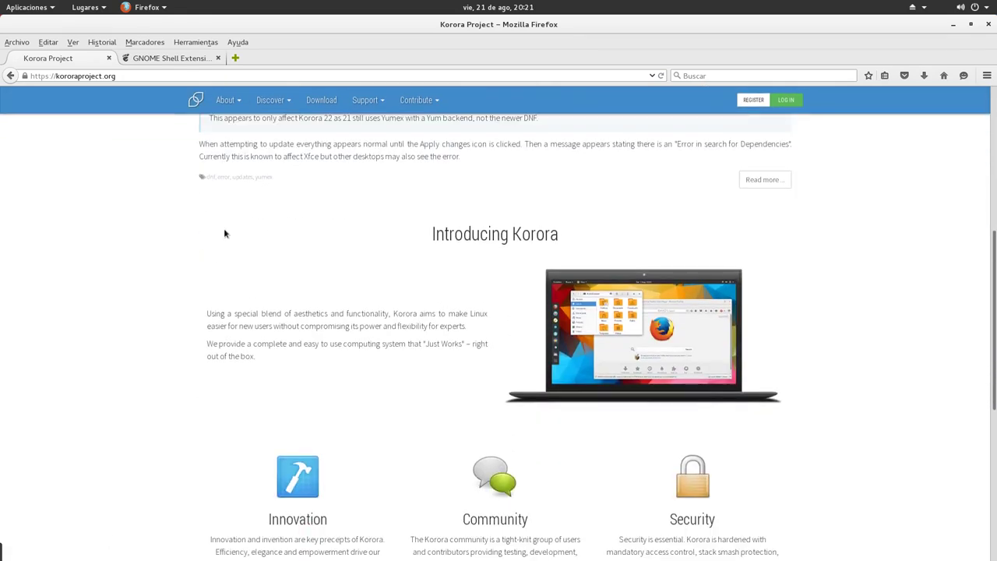
scroll(236, 299, up, 8)
scroll(237, 298, up, 1)
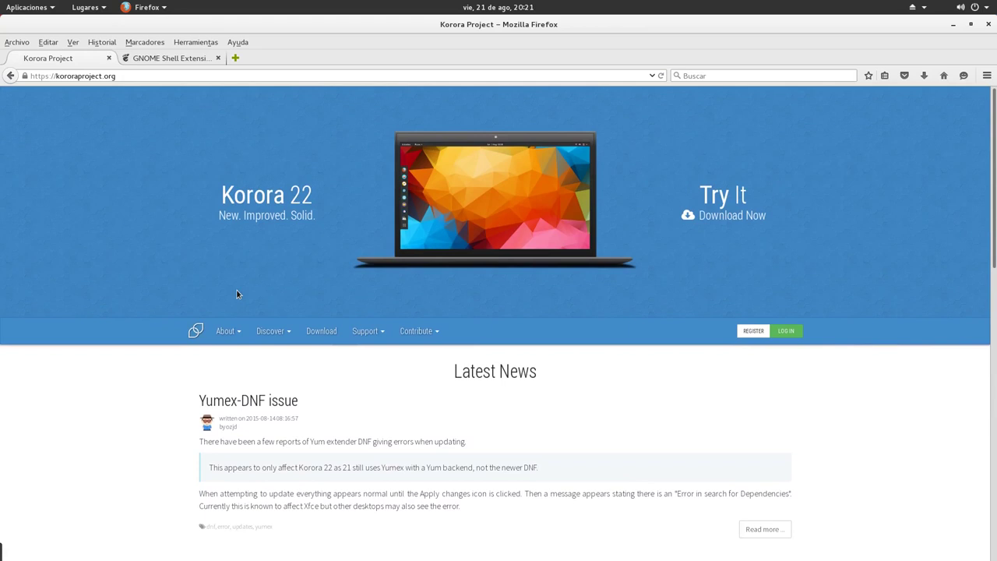
scroll(401, 356, down, 3)
scroll(414, 340, up, 2)
scroll(419, 277, down, 8)
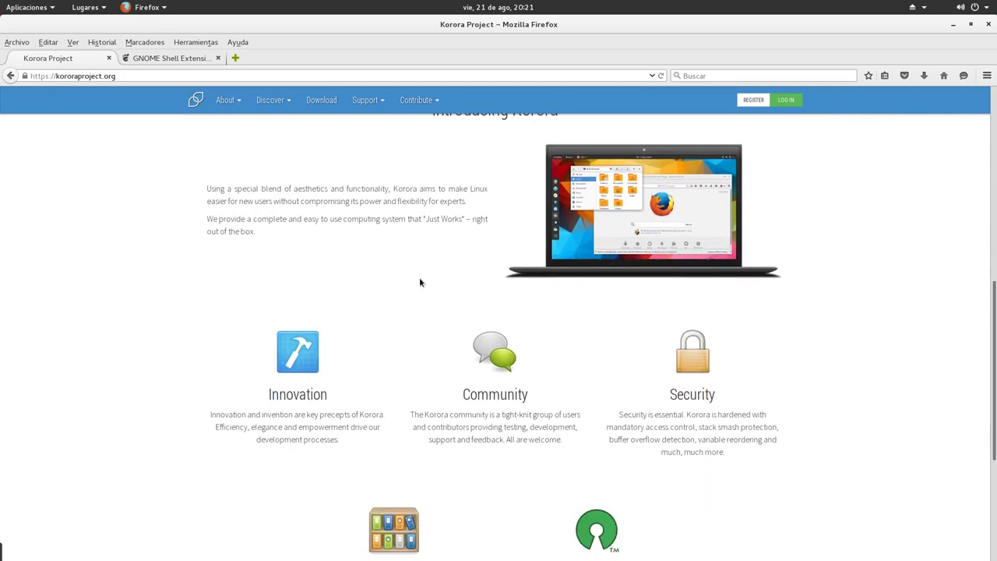
scroll(419, 282, down, 3)
scroll(385, 346, up, 10)
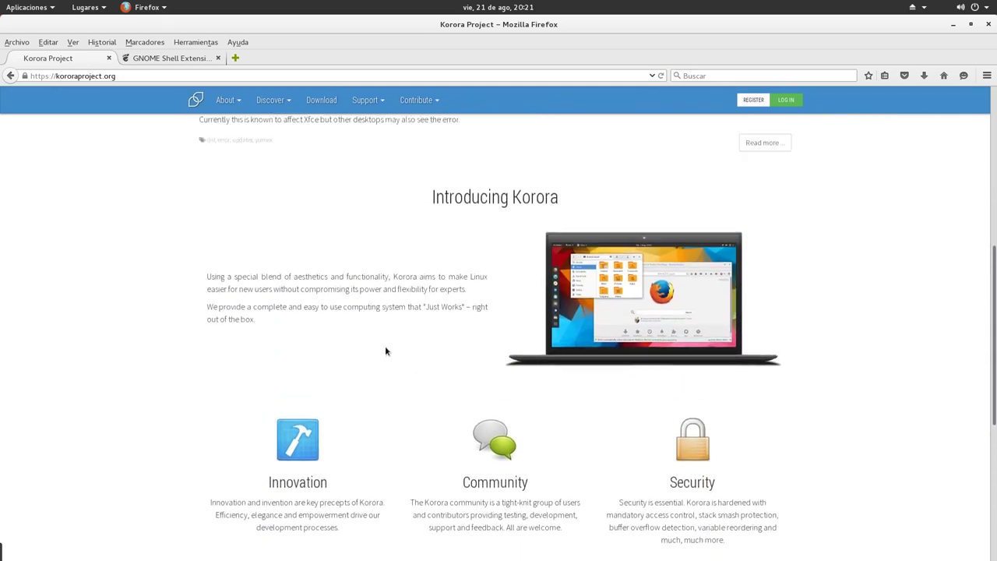
View the GNOME Shell Extensions page, and minimize the browser after returning to the Korora Project page
click(152, 60)
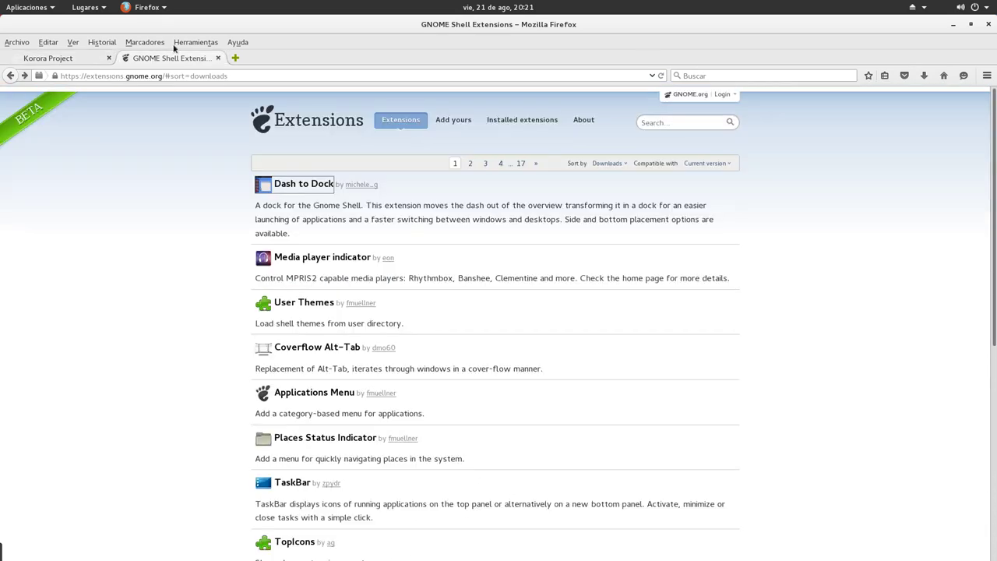
click(69, 57)
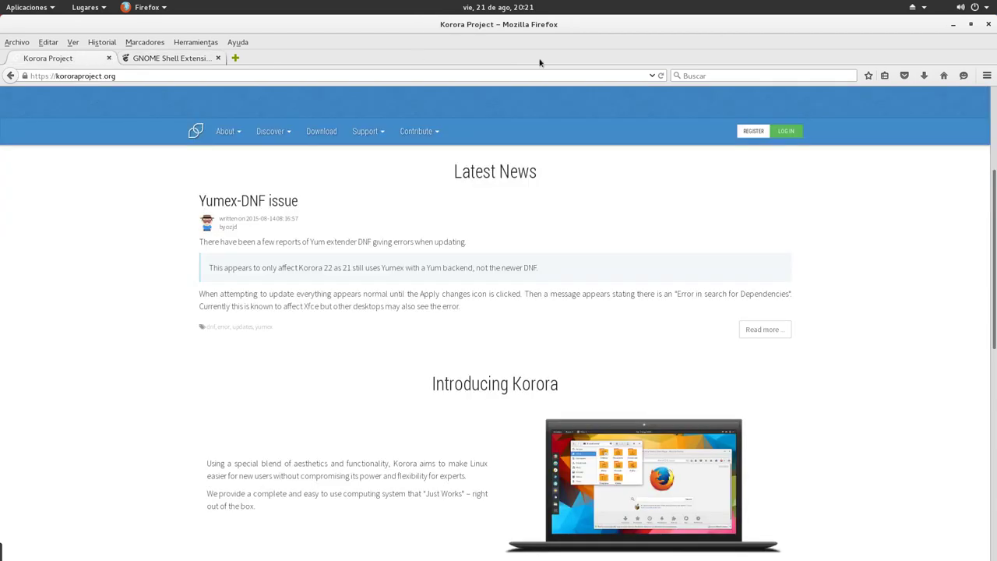
click(955, 26)
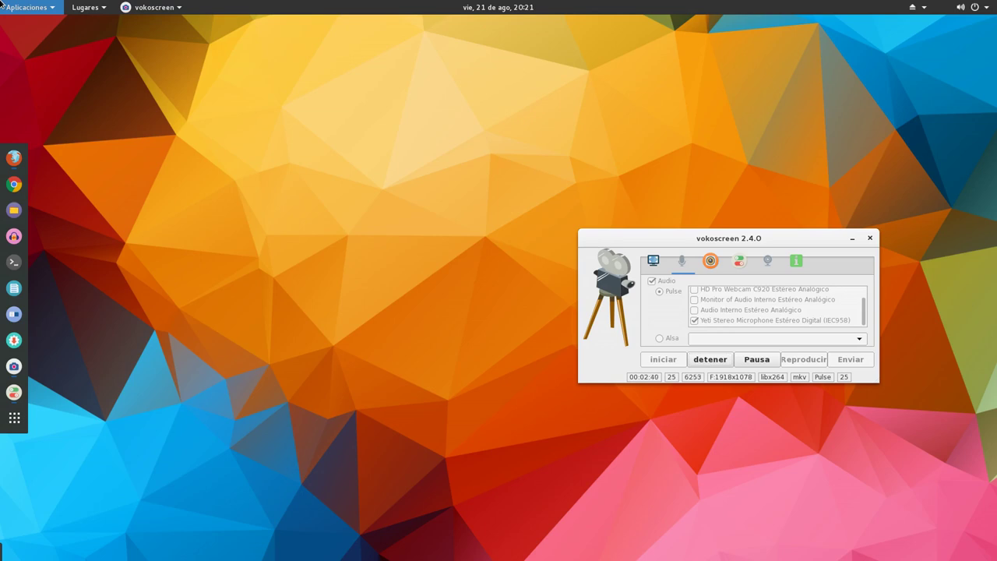
Minimize the vokoscreen window, and open the Retoques tweak tool with its window moved clear of the dock
mouse_move(2, 4)
click(834, 364)
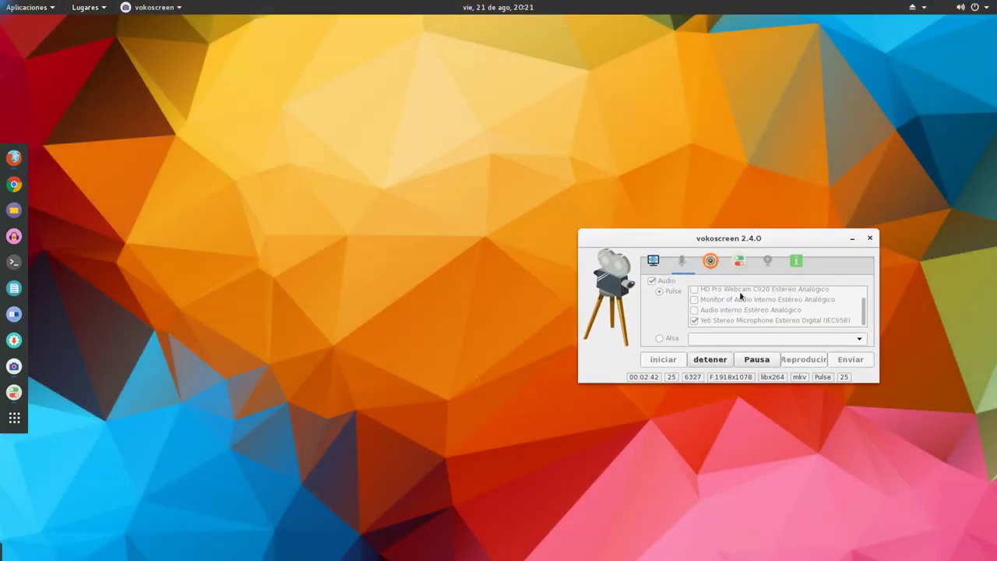
click(853, 241)
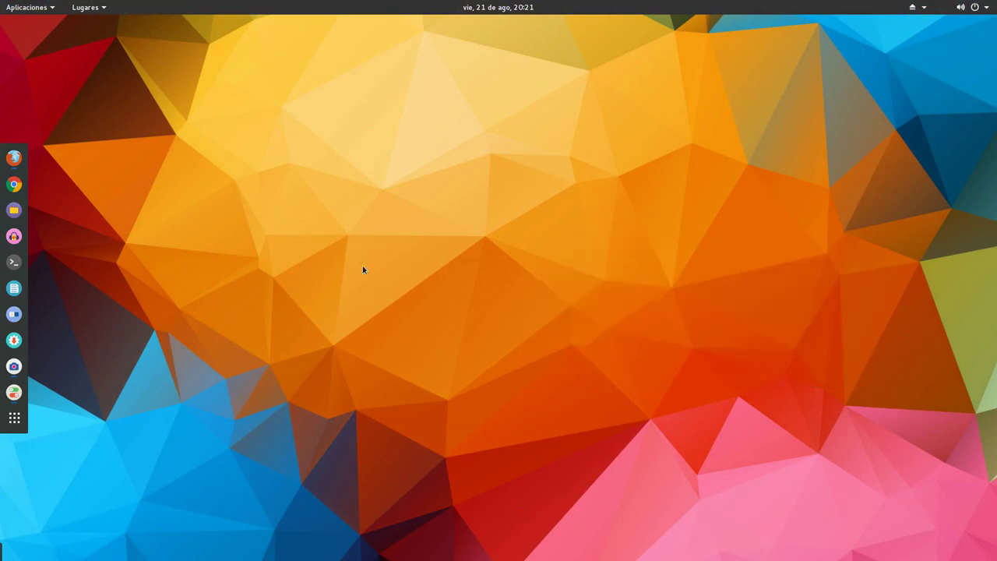
click(14, 314)
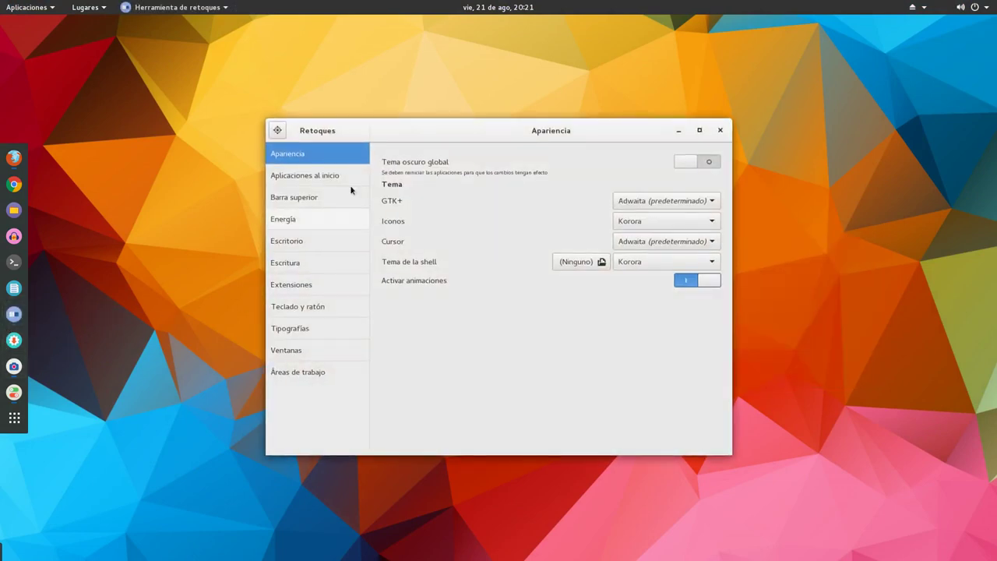
drag(434, 129, 474, 111)
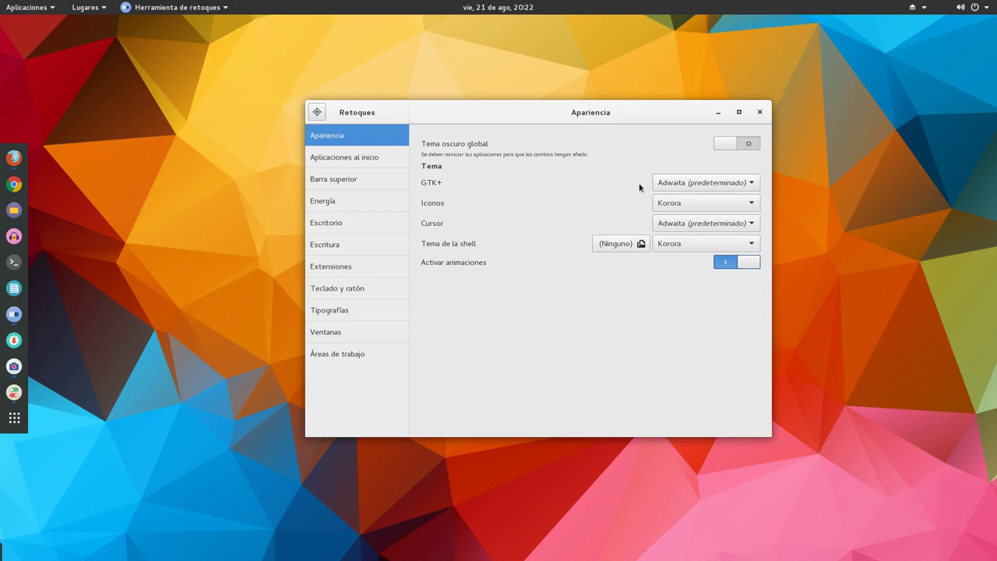
drag(625, 115, 707, 121)
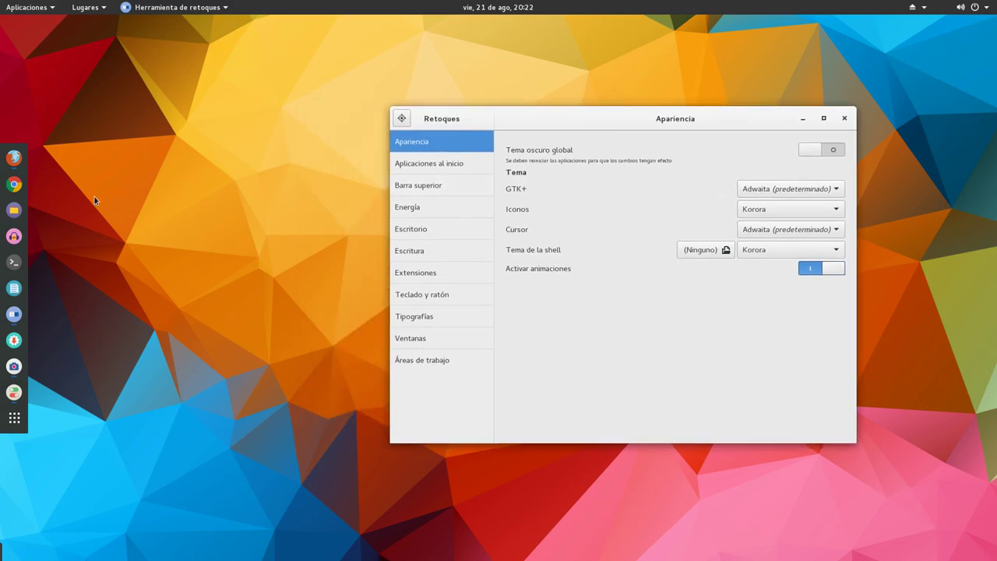
Revisit the Korora Project page in Firefox, and minimize it to return to the Retoques window
click(16, 160)
scroll(314, 148, up, 1)
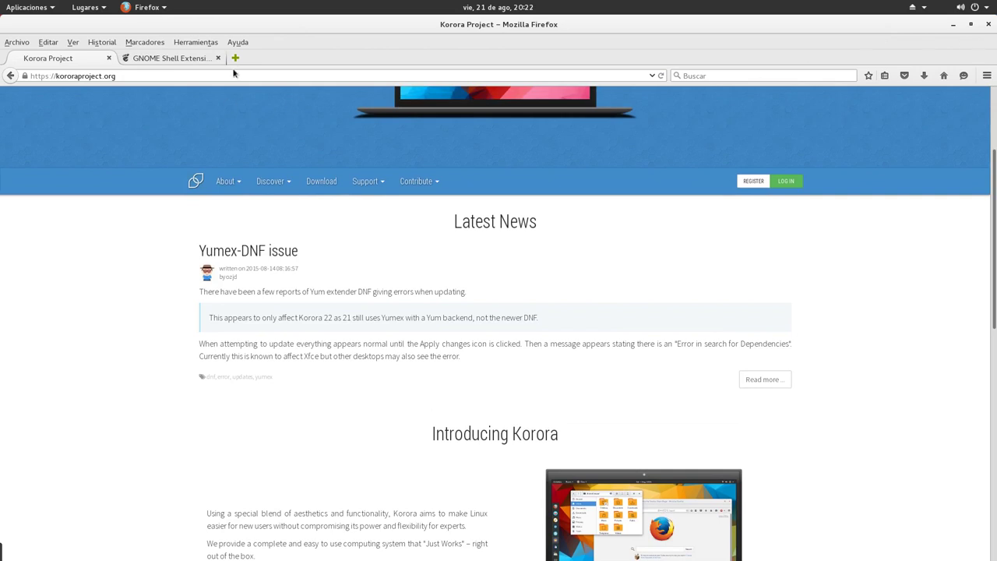
click(954, 26)
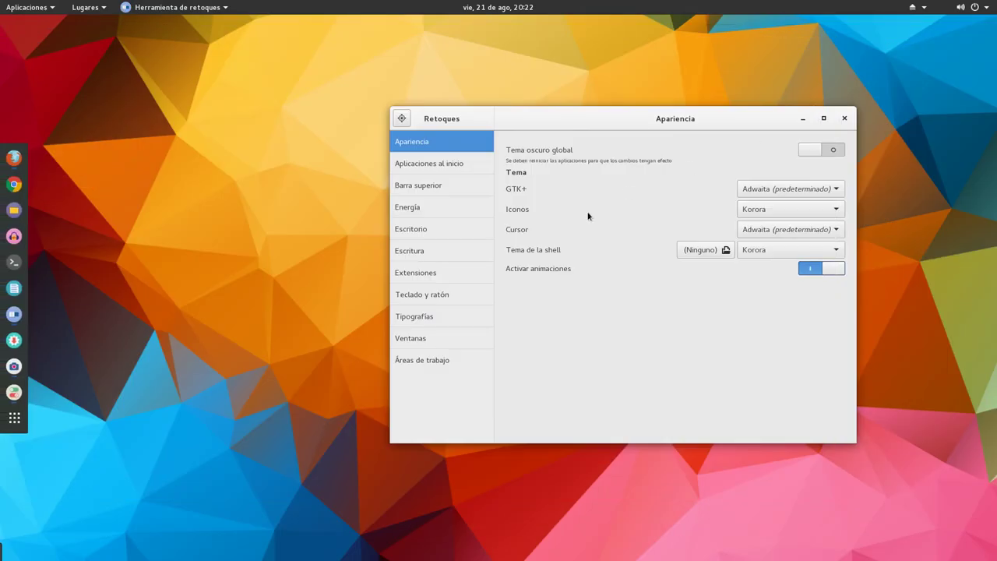
drag(678, 122, 445, 103)
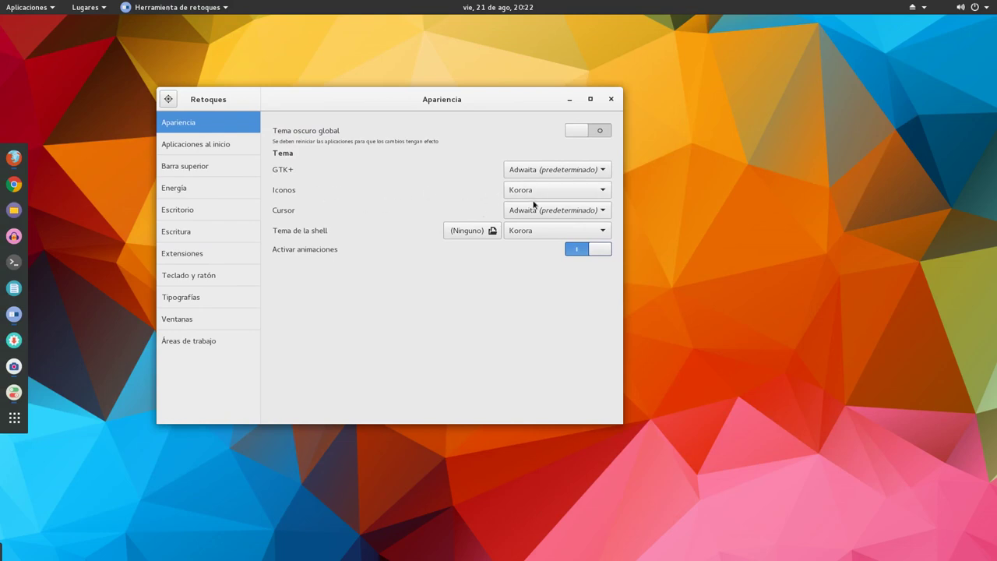
Open the home folder in the Archivos file manager and highlight its full path in the location bar
click(14, 210)
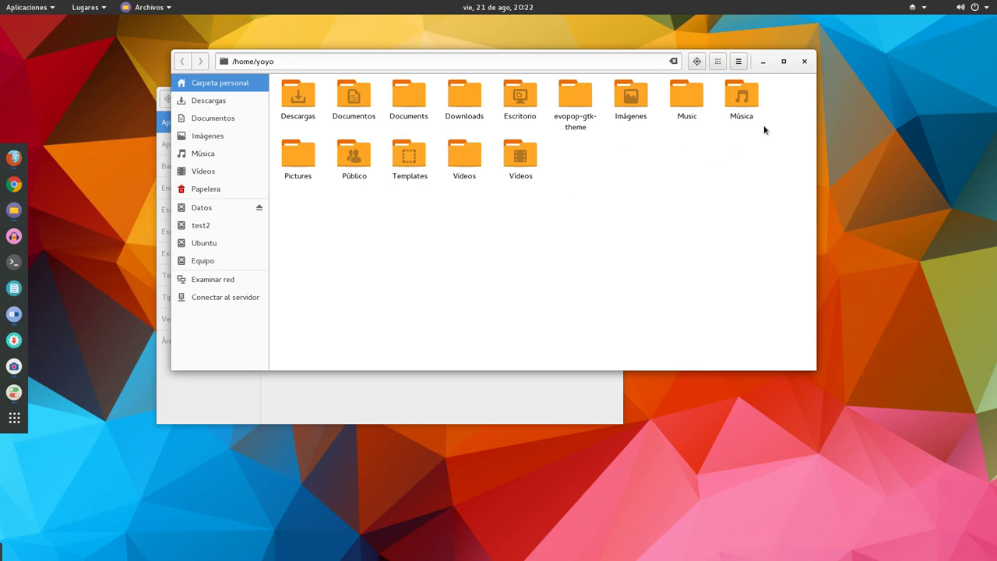
drag(292, 60, 204, 61)
click(307, 60)
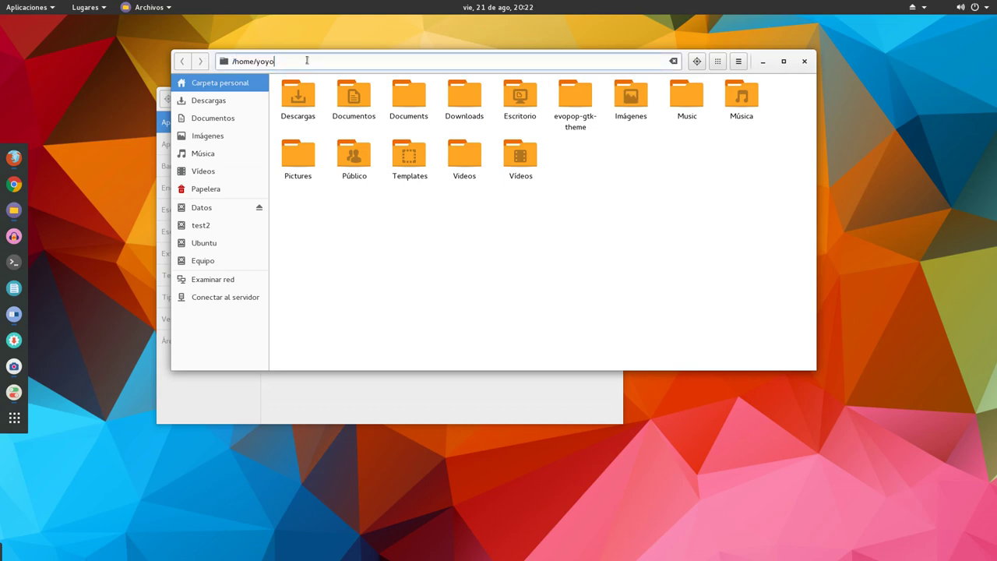
drag(308, 61, 223, 60)
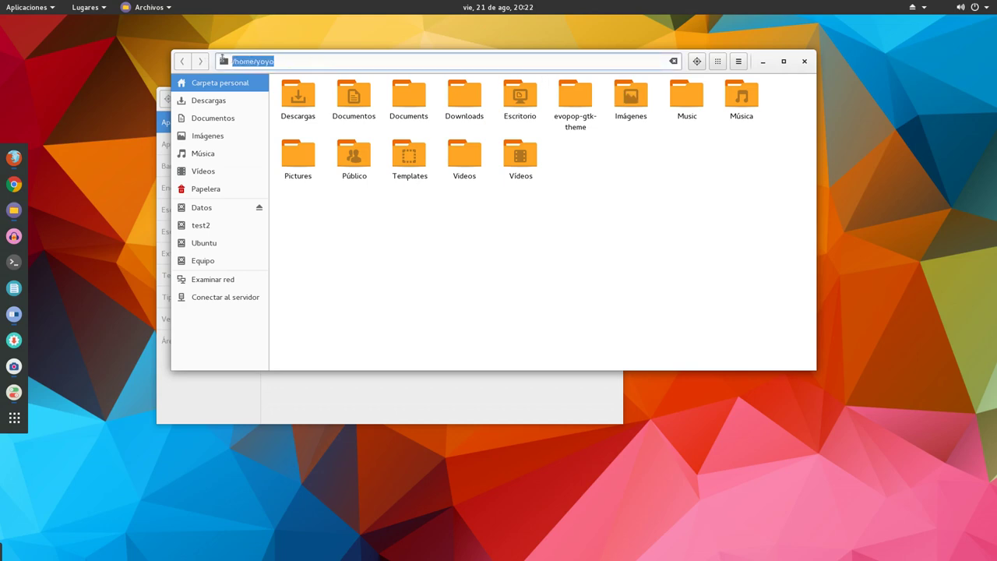
click(296, 65)
drag(304, 62, 220, 57)
Open the Descargas folder and highlight its full path in the location bar
double_click(304, 98)
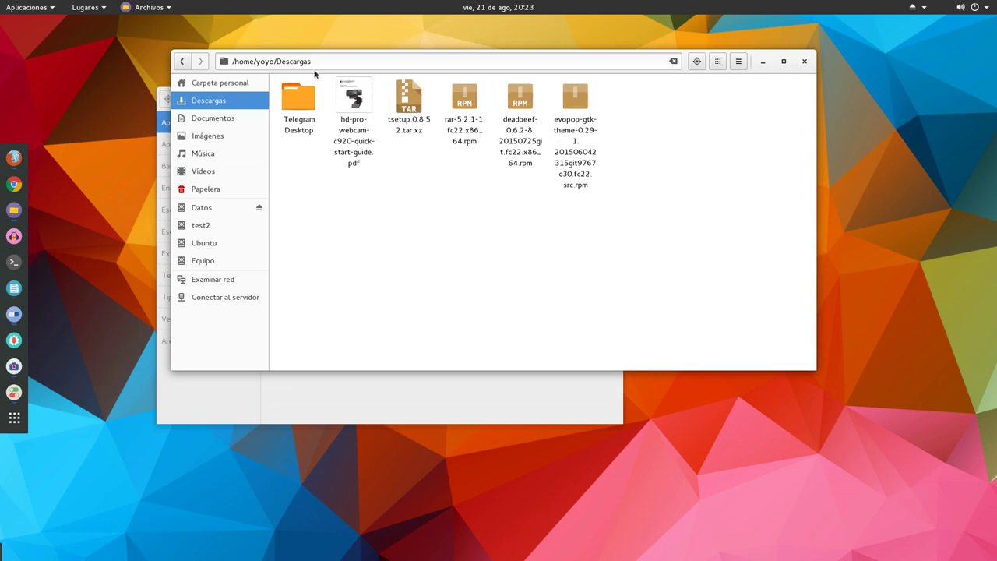
drag(331, 59, 217, 63)
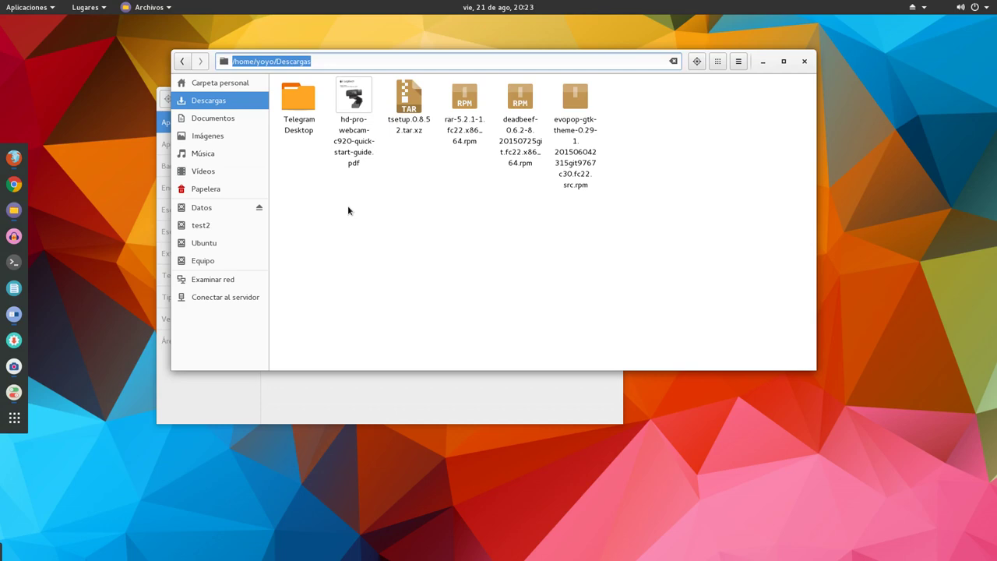
click(510, 153)
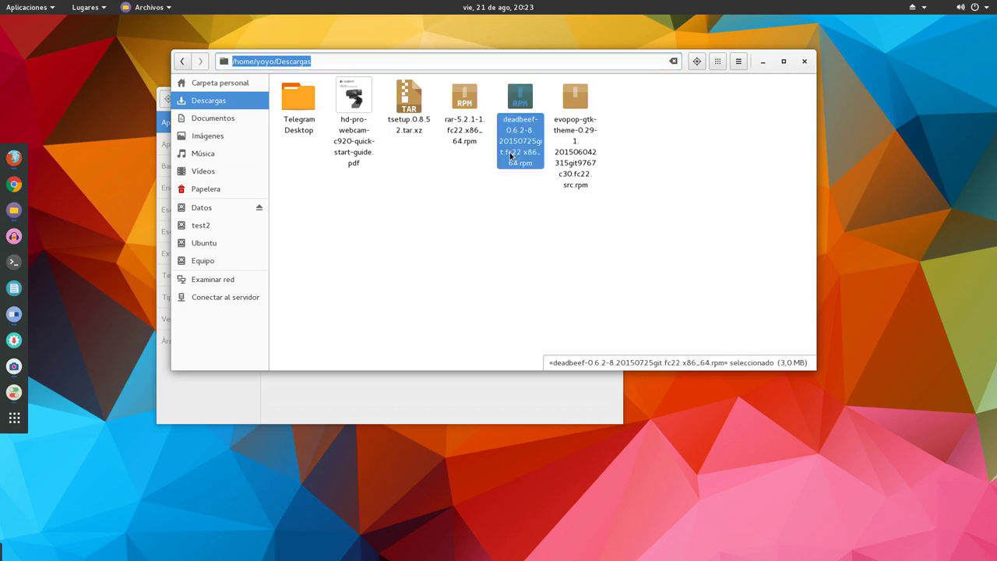
click(459, 145)
click(408, 109)
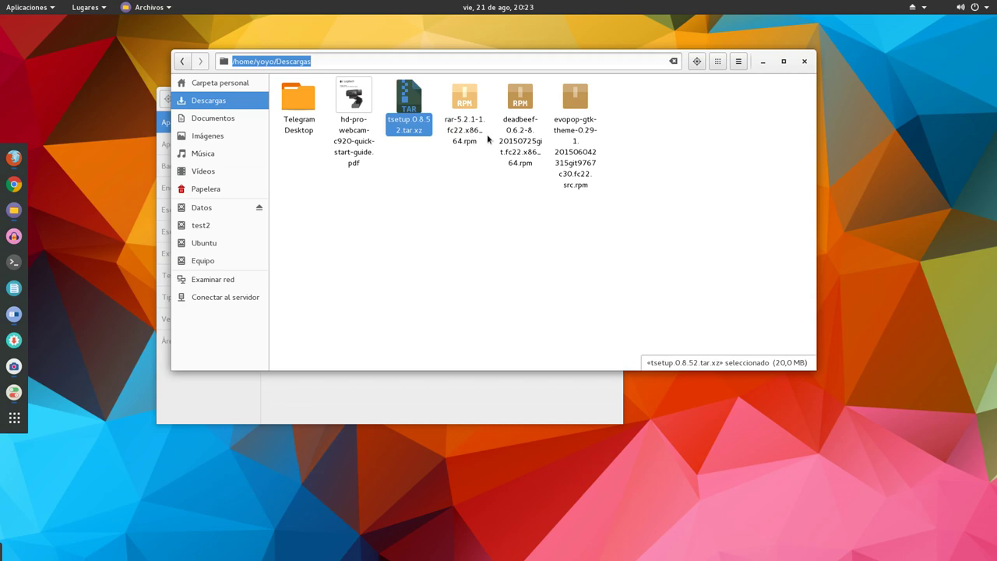
click(519, 99)
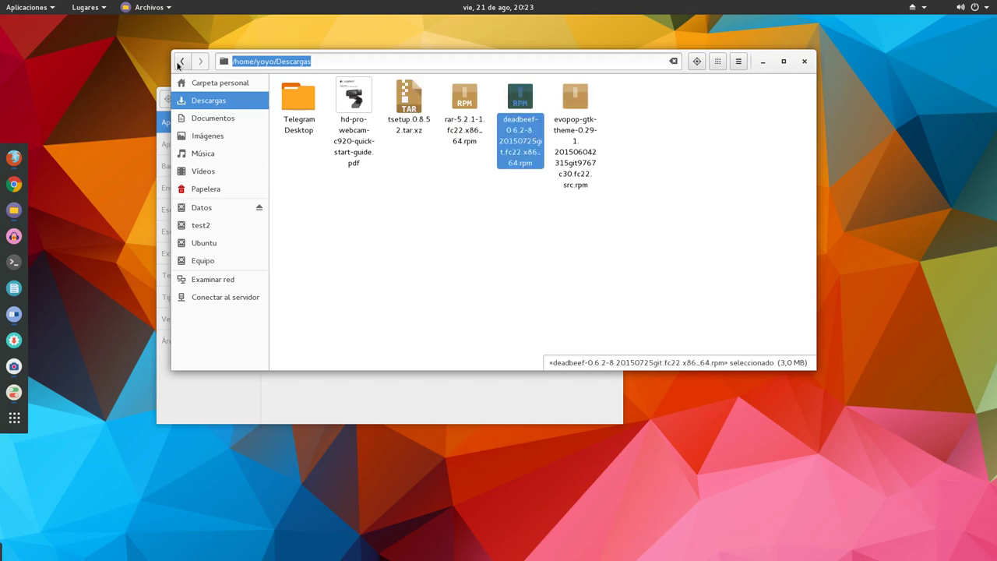
click(321, 65)
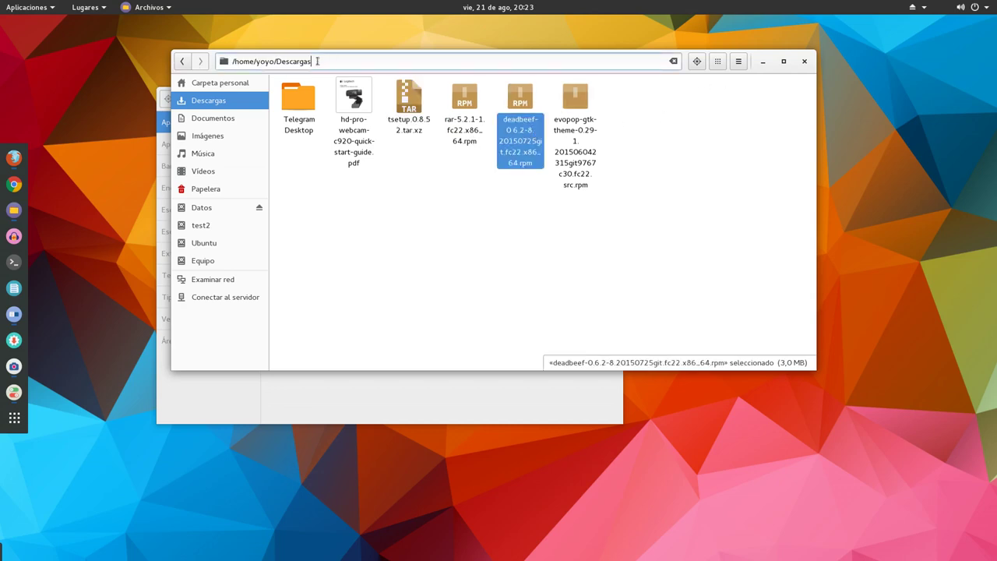
drag(326, 60, 202, 62)
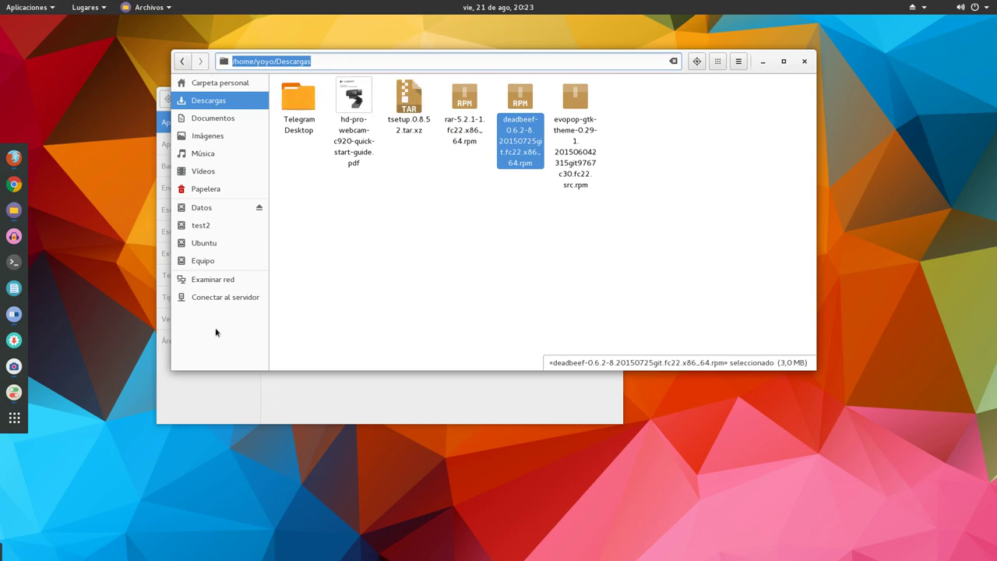
Move the file manager window off the Retoques window, deselect the deadbeef package and reselect the Descargas folder's path
drag(776, 59, 855, 131)
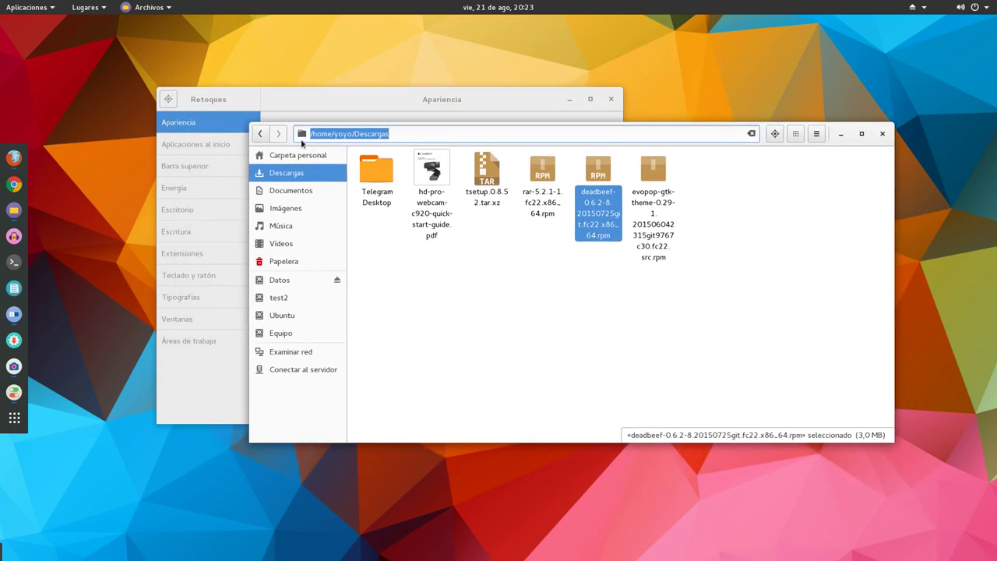
click(457, 294)
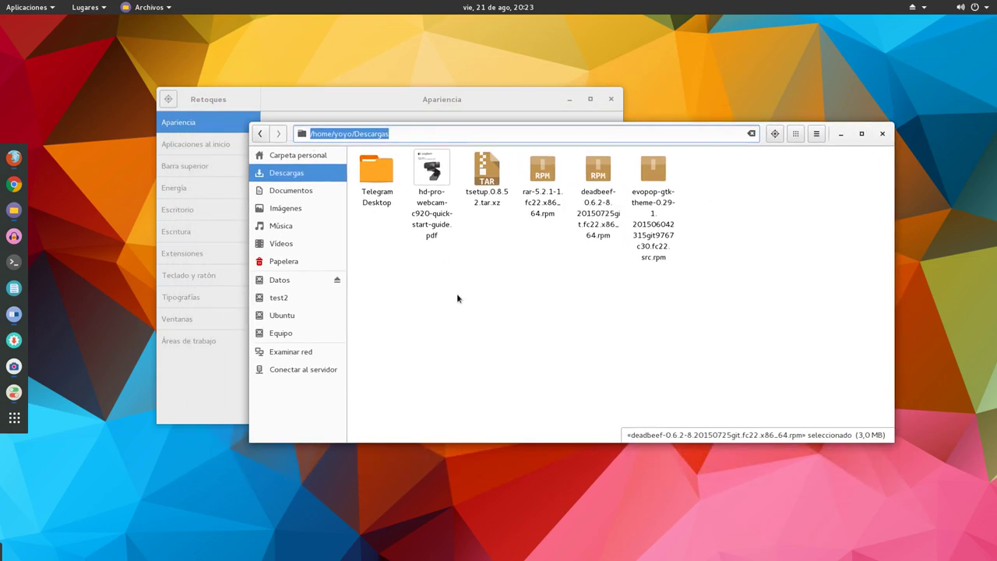
click(407, 134)
key(ctrl+a)
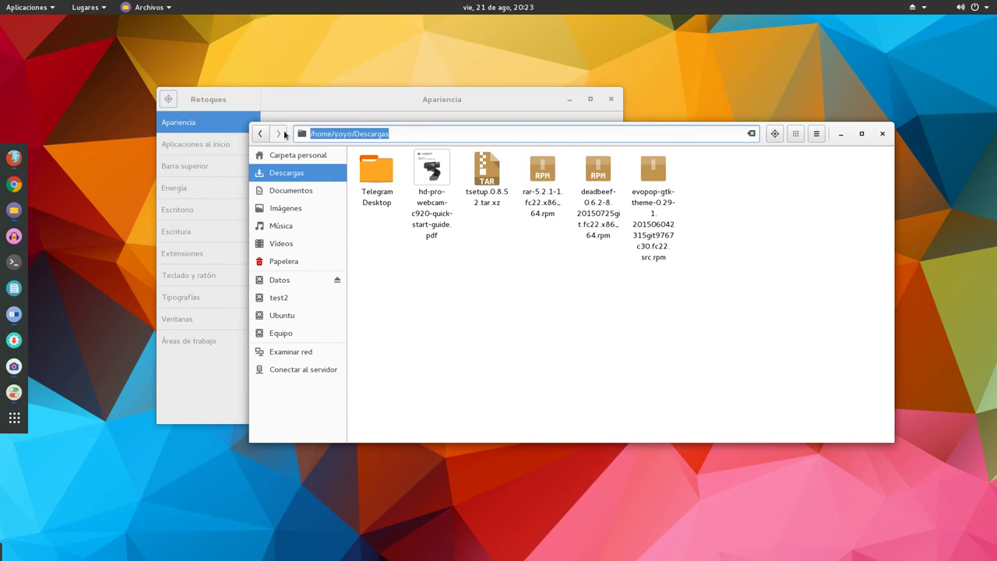
Search the activities overview for "ed" and open Editor de dconf
mouse_move(2, 2)
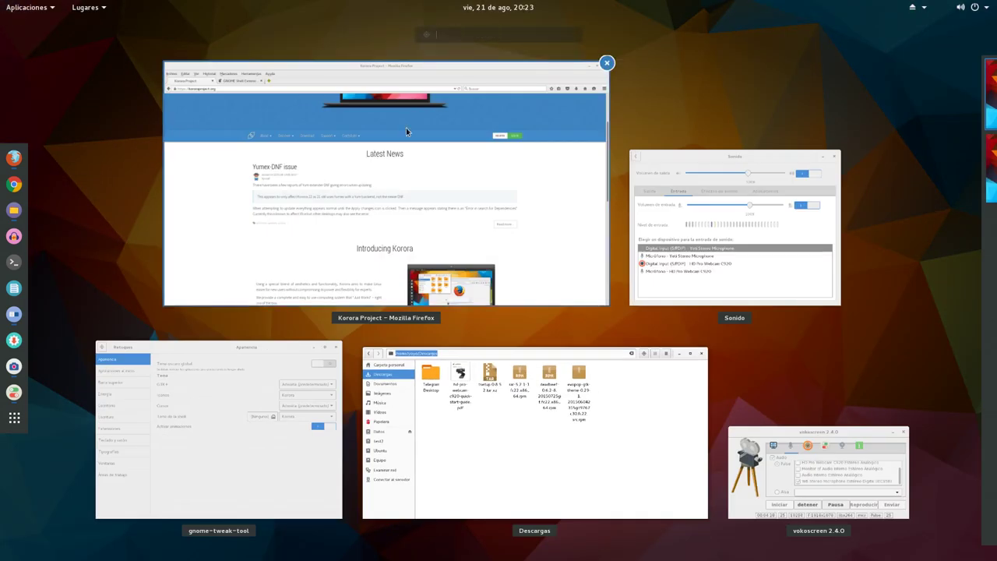
text(de)
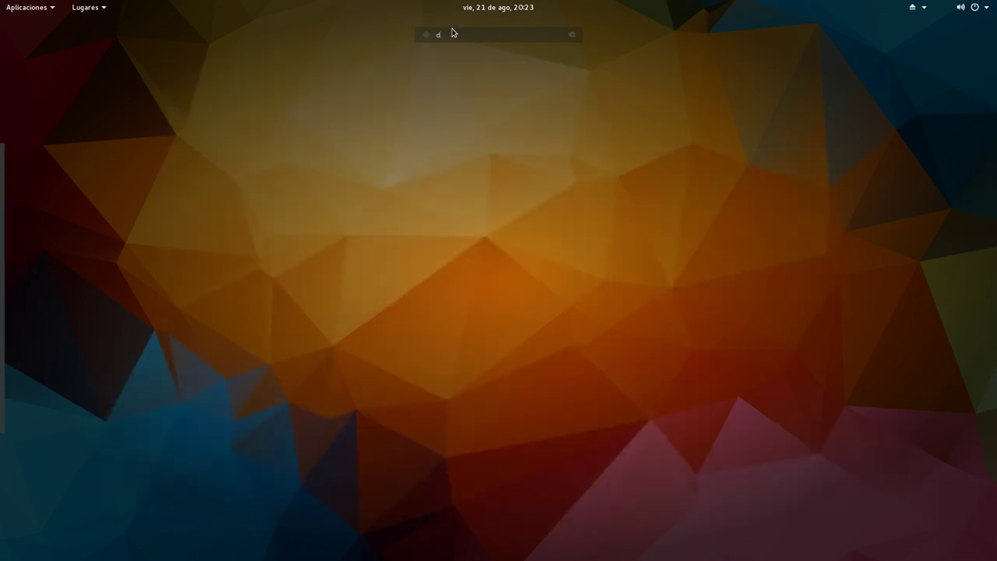
key(BackSpace)
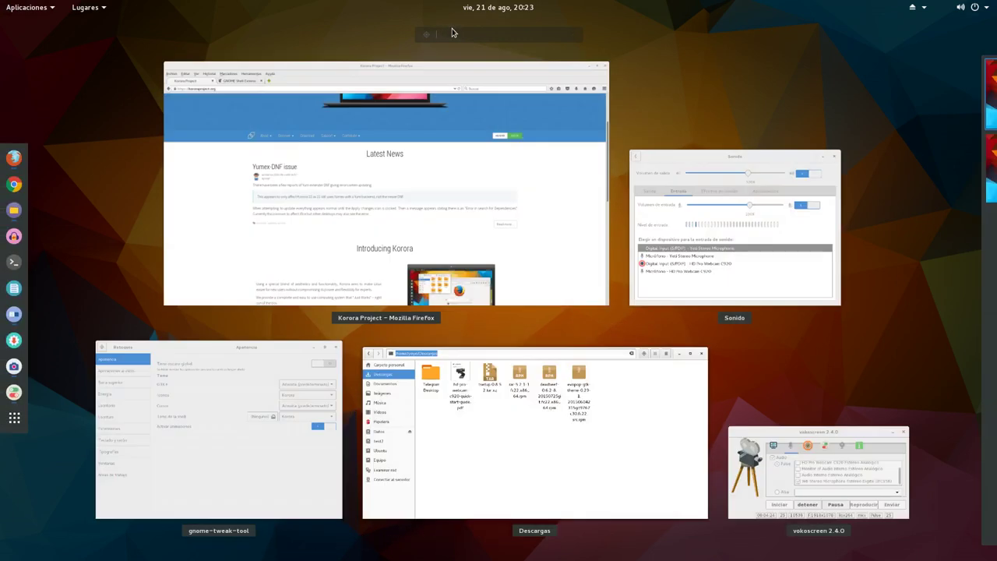
text(ed)
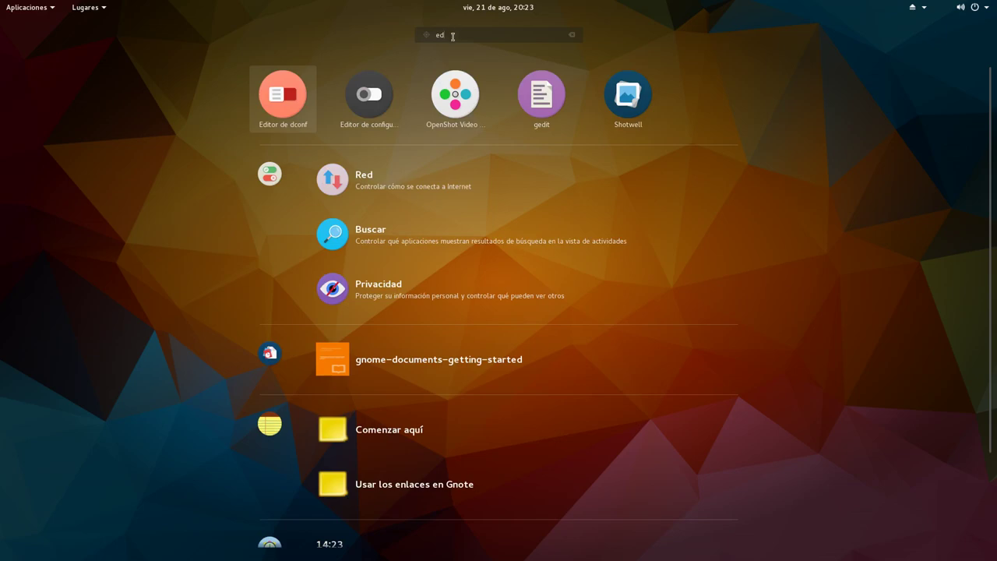
click(296, 93)
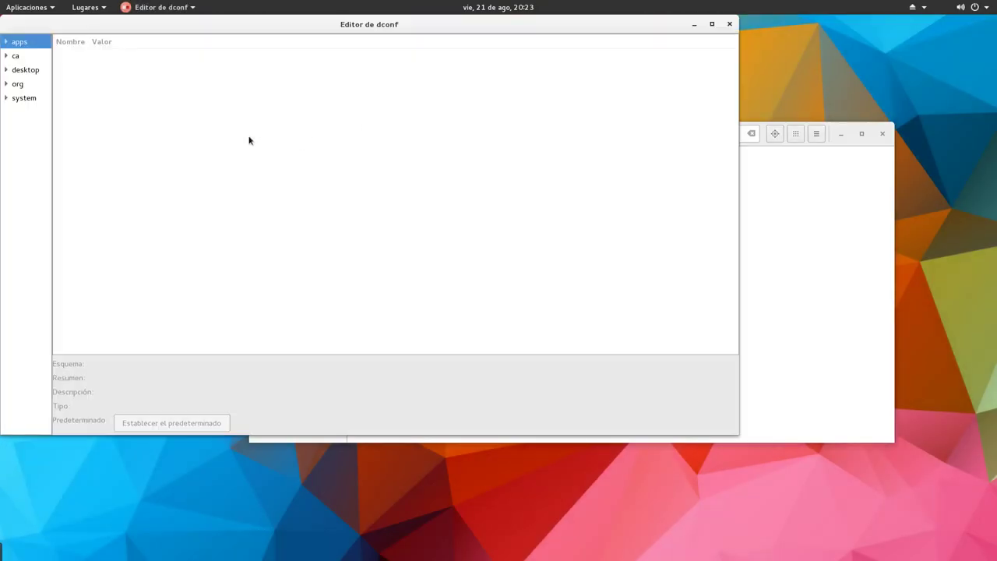
Disable always-use-location-entry in the org.gnome.nautilus preferences and close Editor de dconf
click(6, 84)
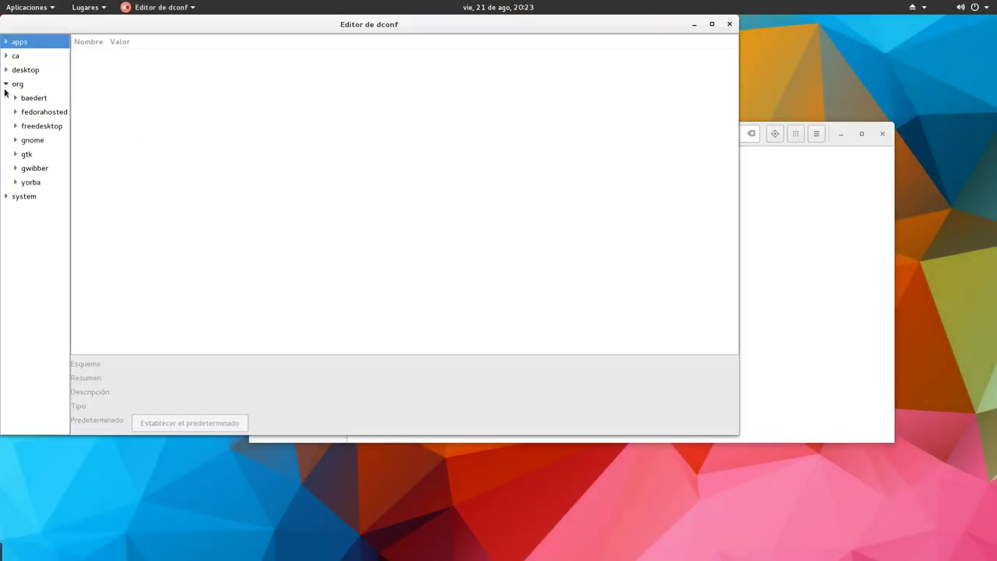
click(14, 140)
scroll(47, 226, down, 5)
scroll(49, 223, down, 4)
scroll(32, 234, down, 1)
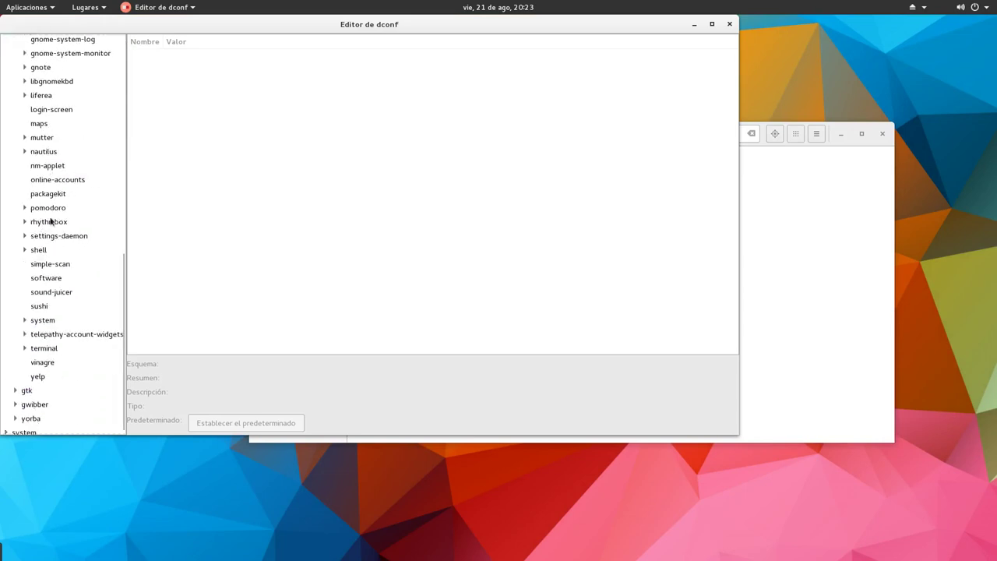
scroll(61, 190, up, 1)
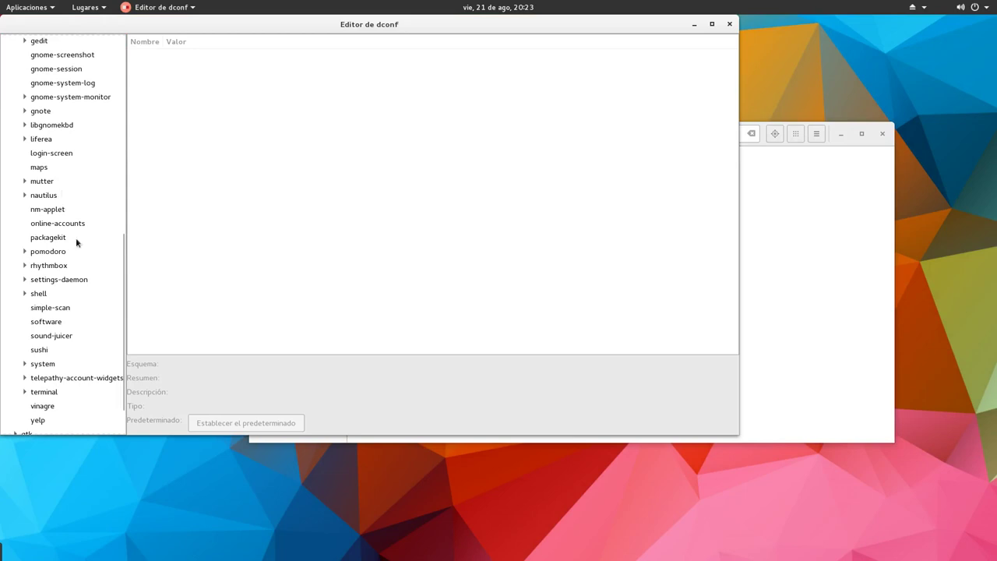
click(25, 195)
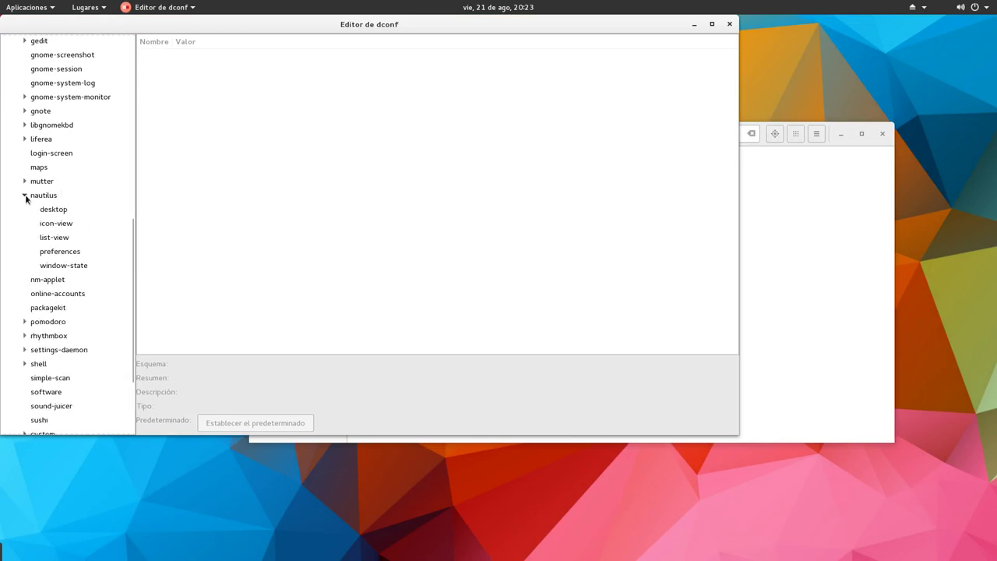
click(69, 255)
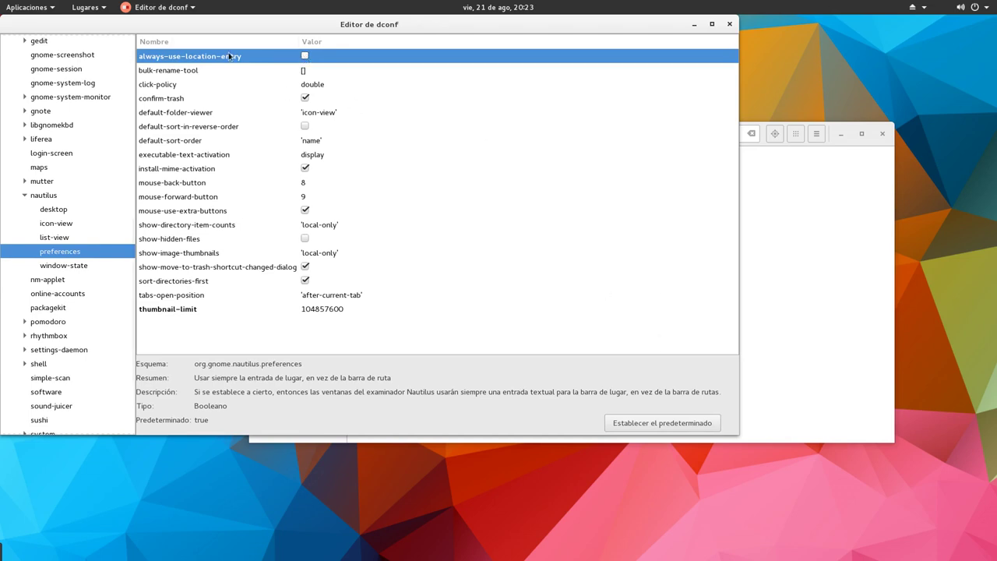
click(728, 25)
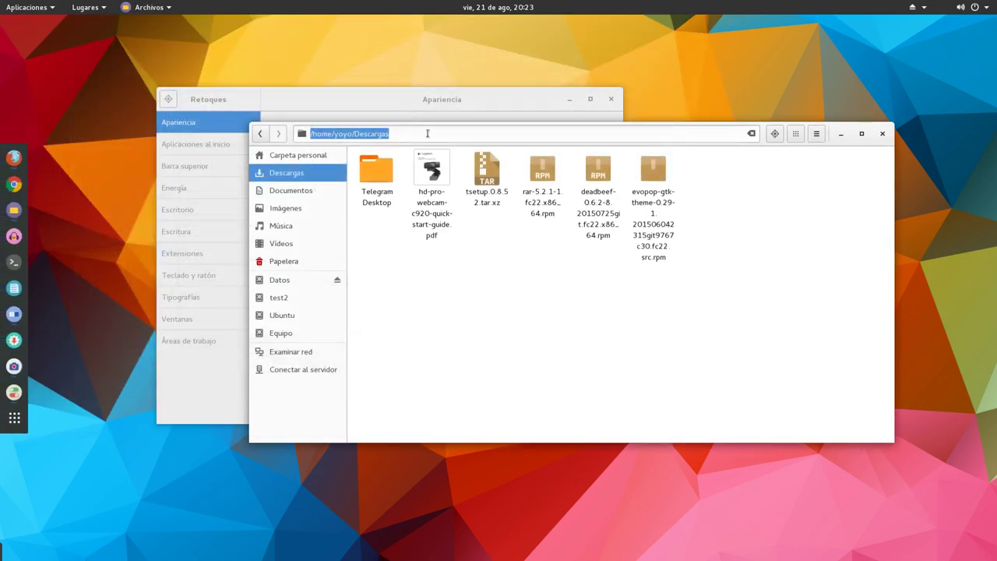
Close the Descargas window and reopen the Archivos file manager at the home folder to check its path display
click(882, 134)
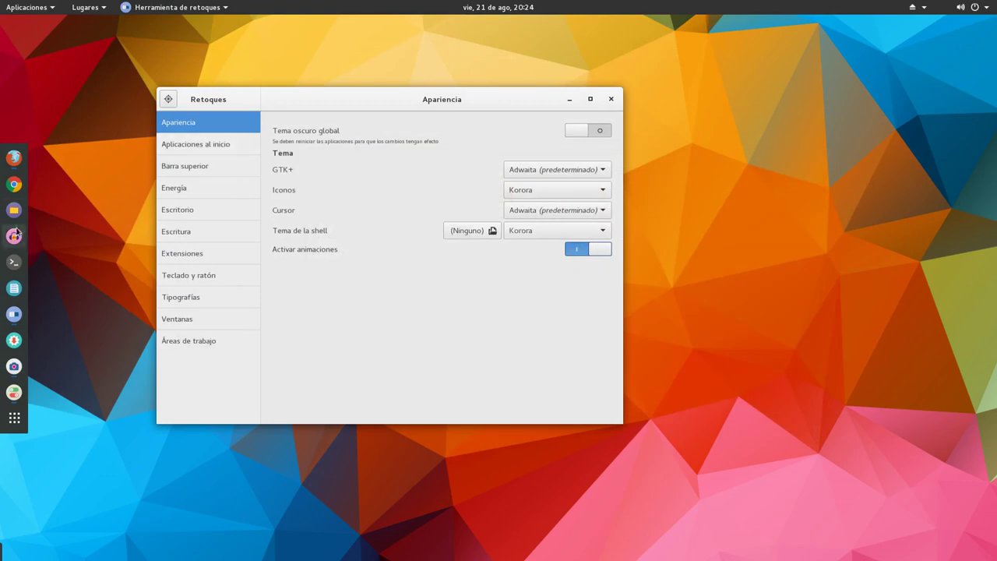
click(14, 210)
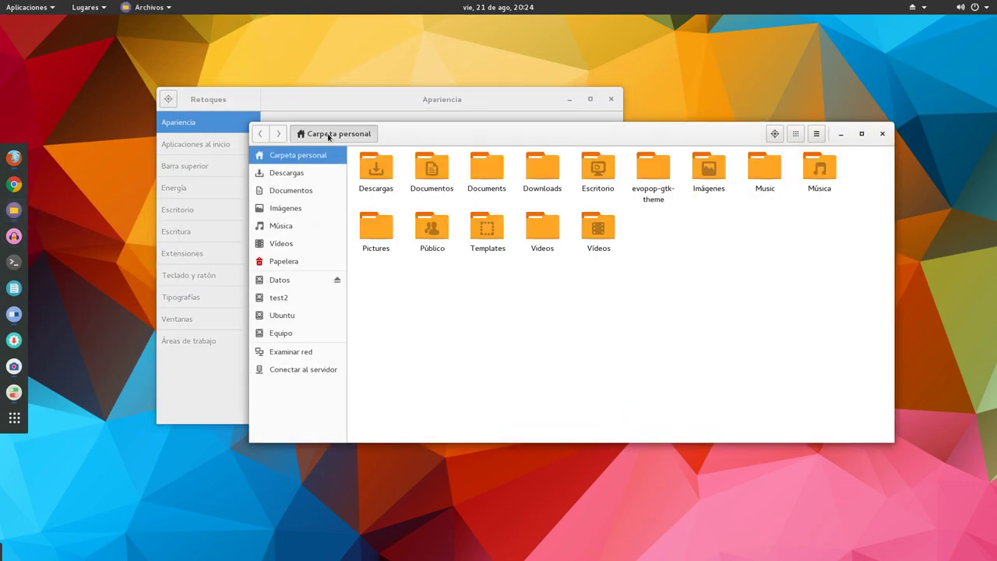
drag(458, 134, 391, 84)
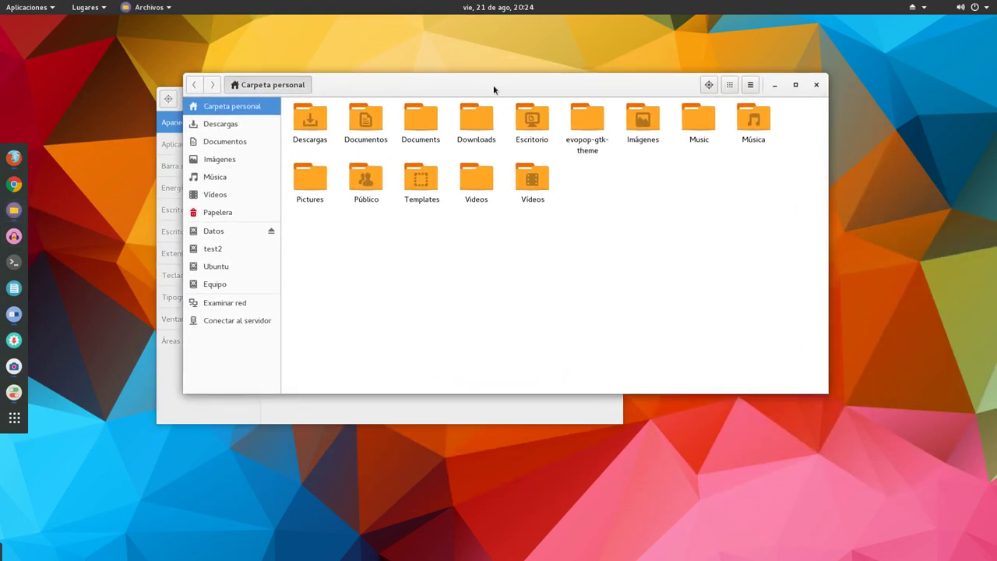
drag(330, 85, 296, 87)
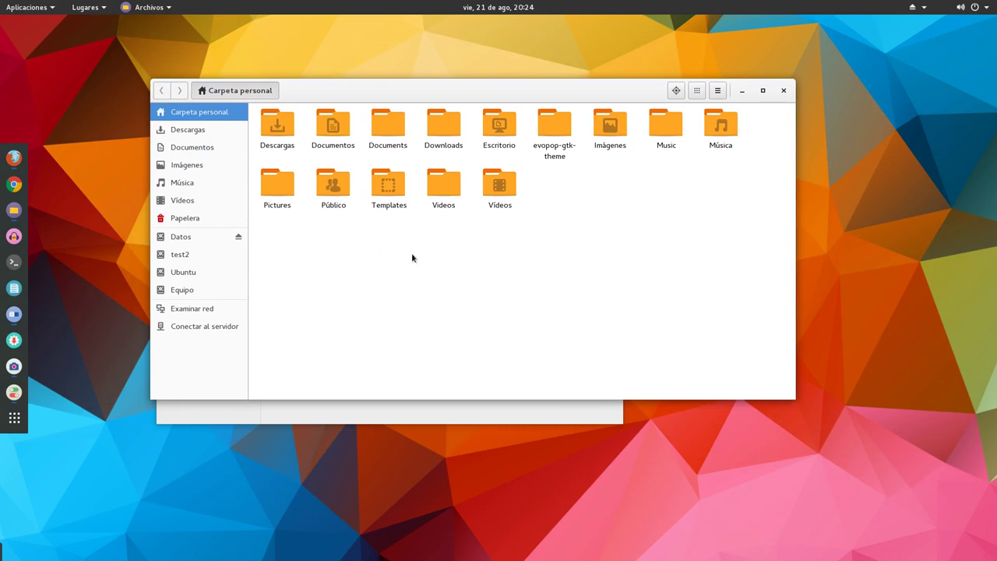
drag(506, 96, 471, 90)
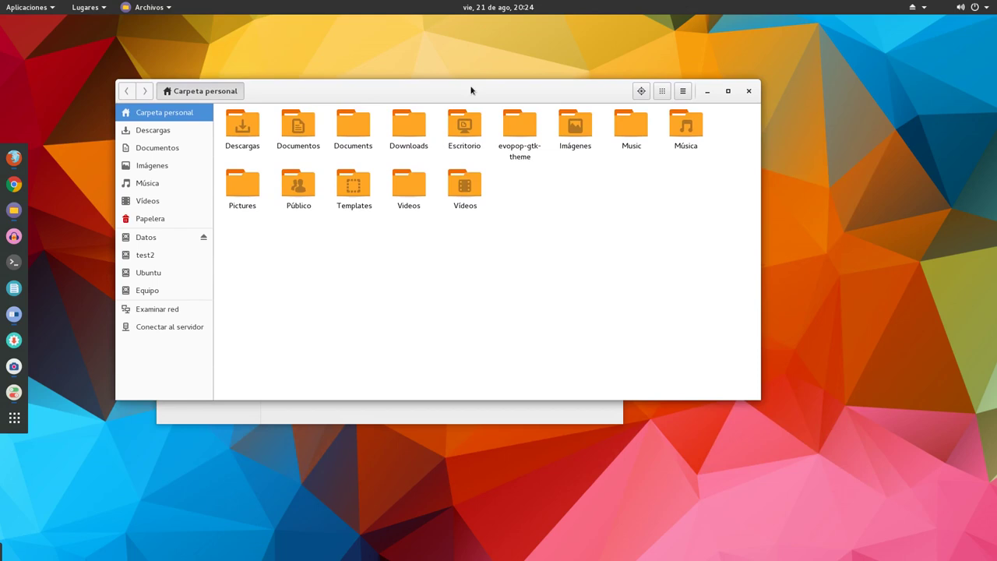
drag(364, 98, 357, 71)
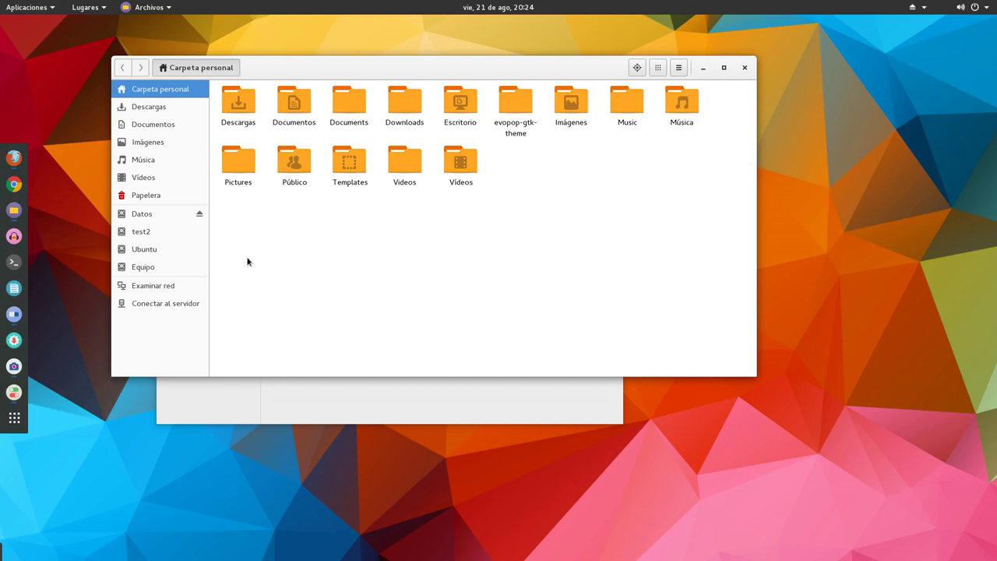
drag(353, 70, 529, 143)
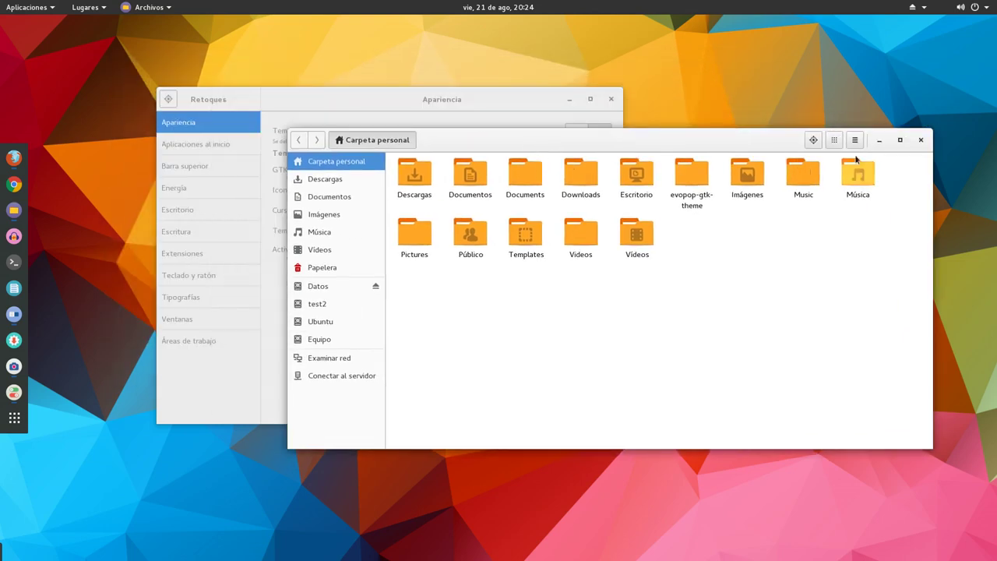
Close the file manager and open the Dash to dock preferences from the Retoques extensions, placing the dialog beside the dock
click(921, 140)
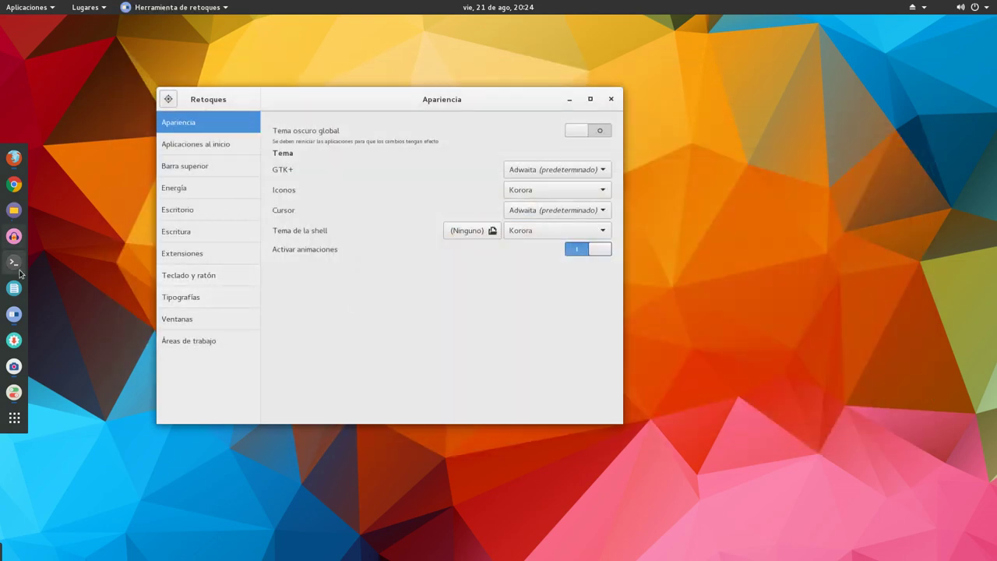
click(187, 256)
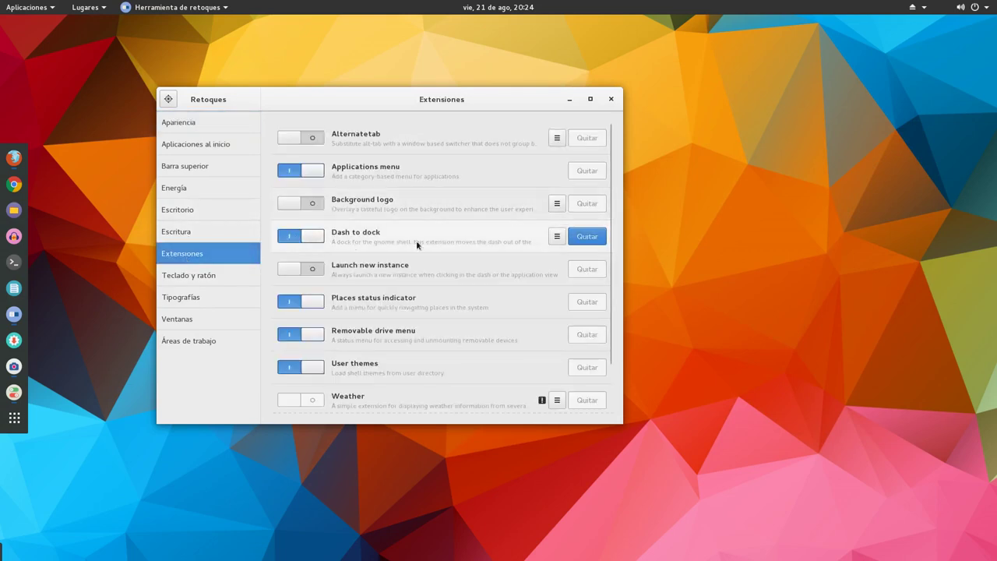
click(556, 236)
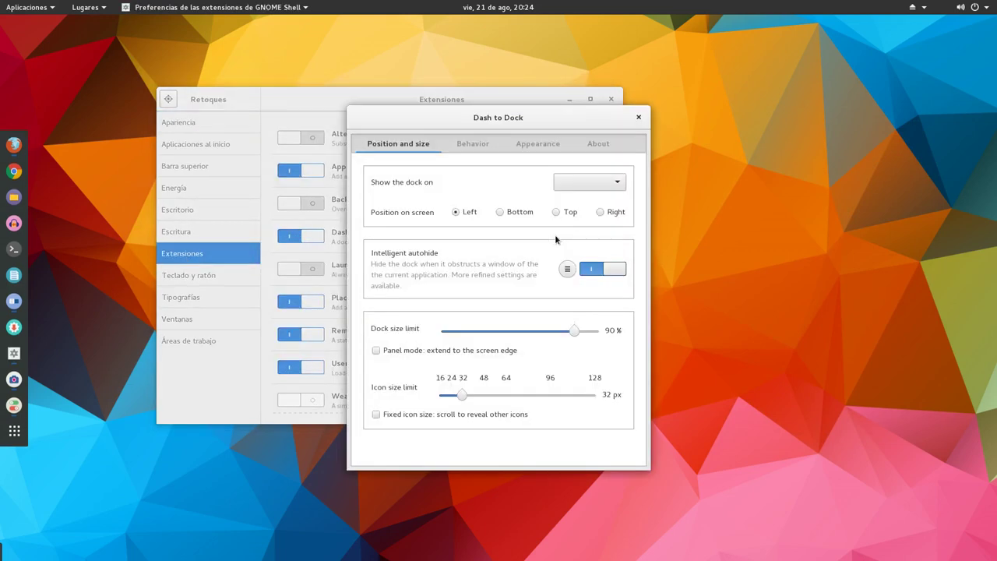
drag(494, 119, 605, 73)
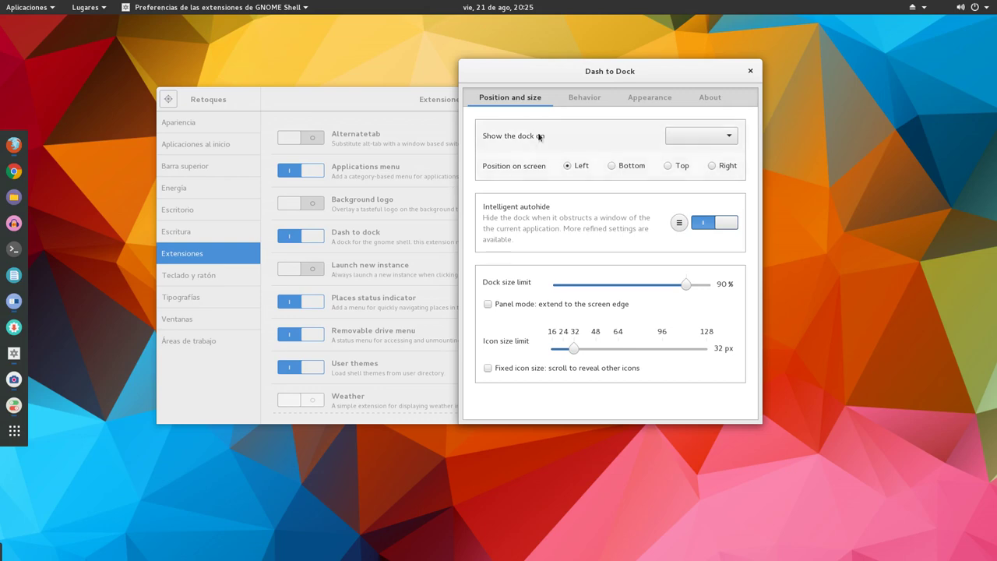
drag(590, 73, 279, 49)
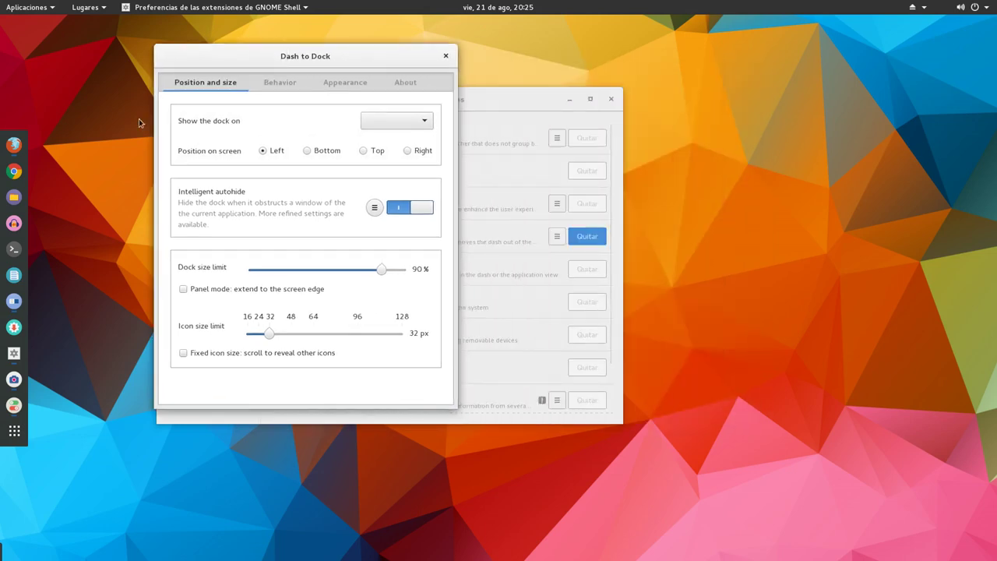
Switch to Firefox, view the Dash to Dock page on the GNOME Shell Extensions site, and minimize the browser
click(14, 145)
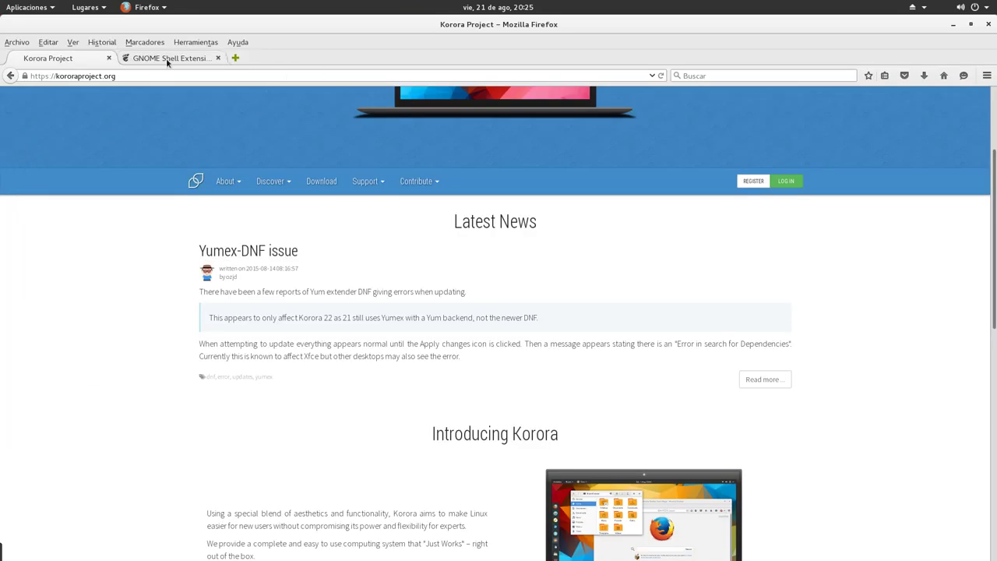
click(166, 58)
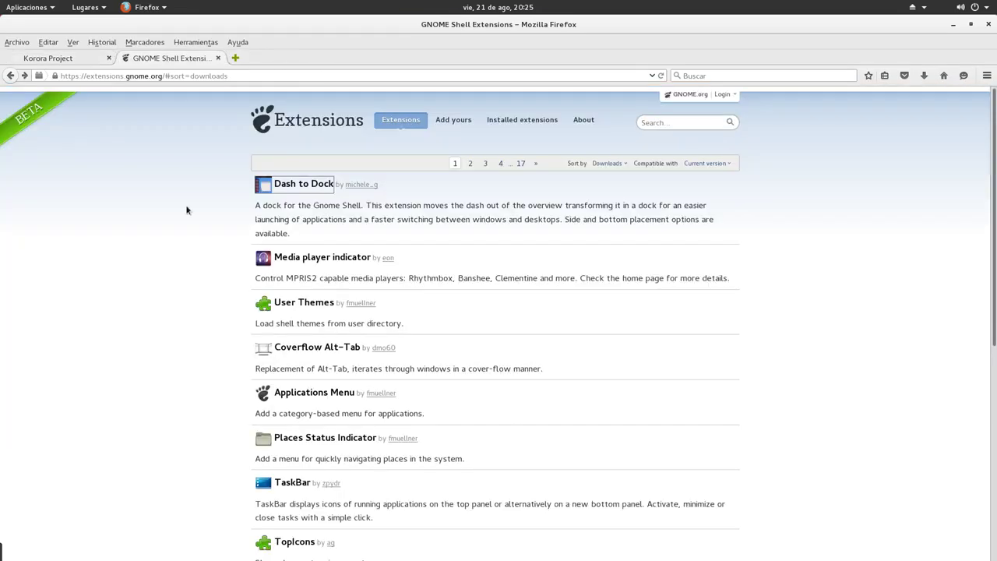
click(313, 188)
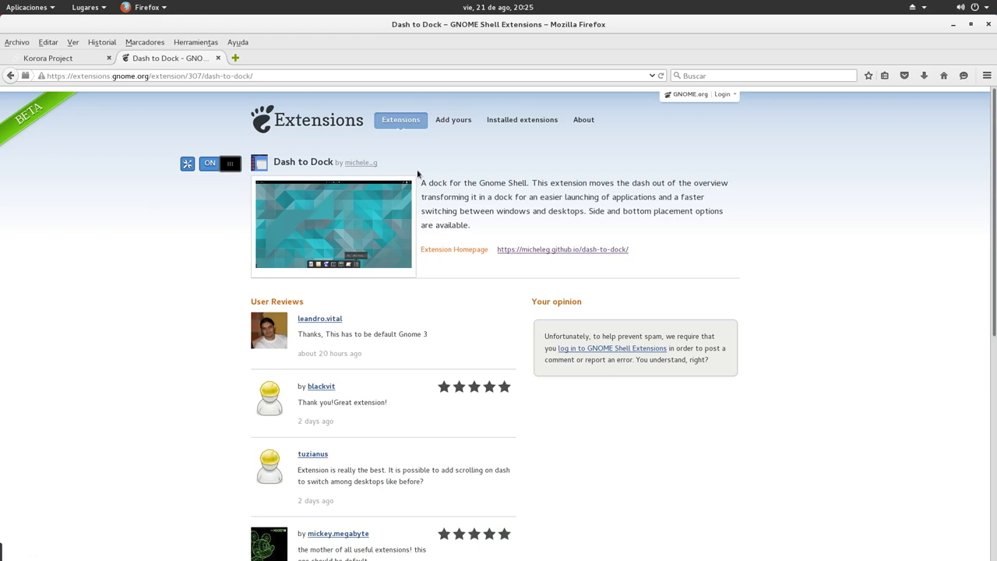
click(953, 25)
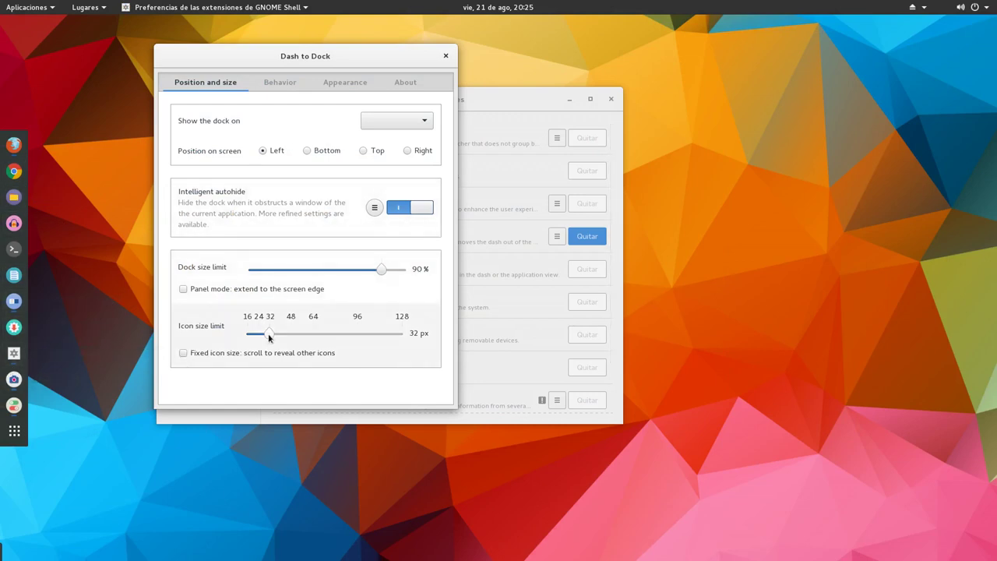
Set the Dash to Dock icon size limit to 48 px and close its preferences
drag(270, 332, 292, 332)
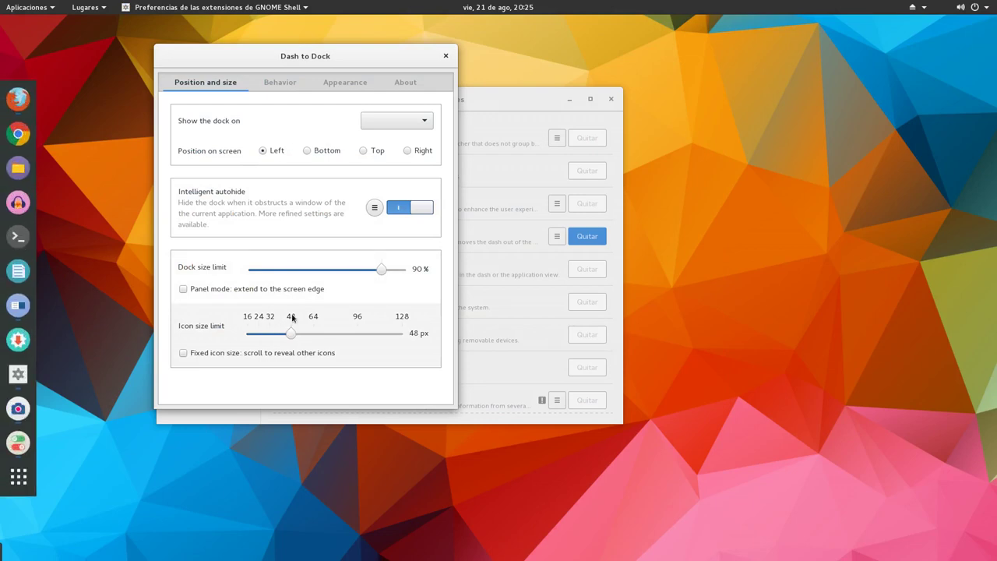
drag(345, 56, 647, 88)
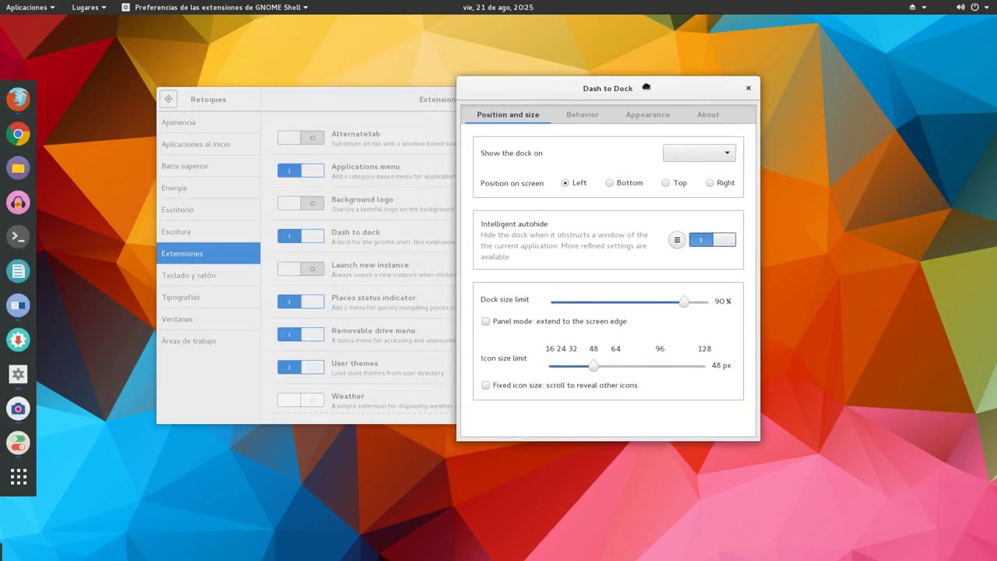
click(748, 88)
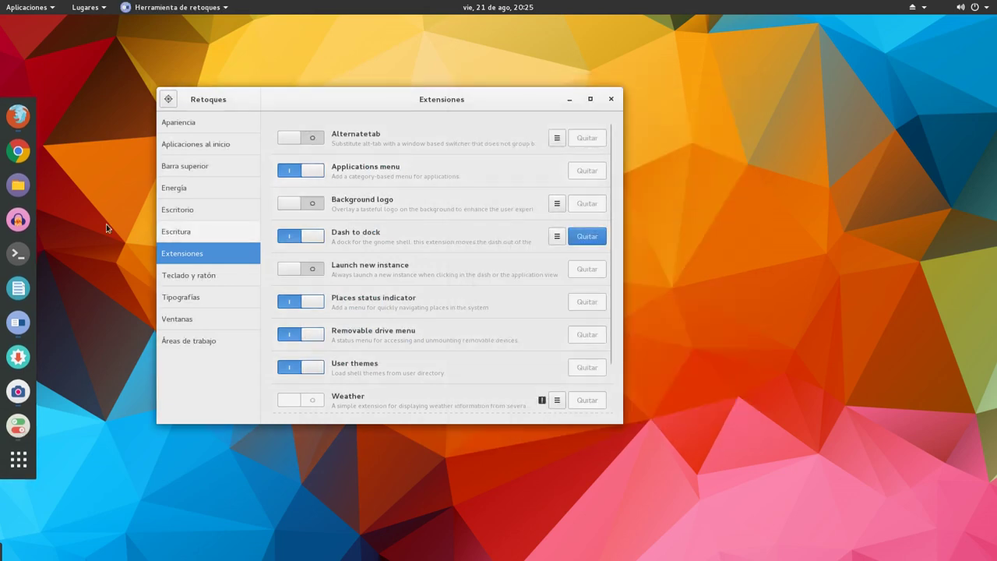
Set the GTK+ theme to Evopop-gtk-theme in the Retoques appearance settings and reposition the window
drag(361, 91, 500, 109)
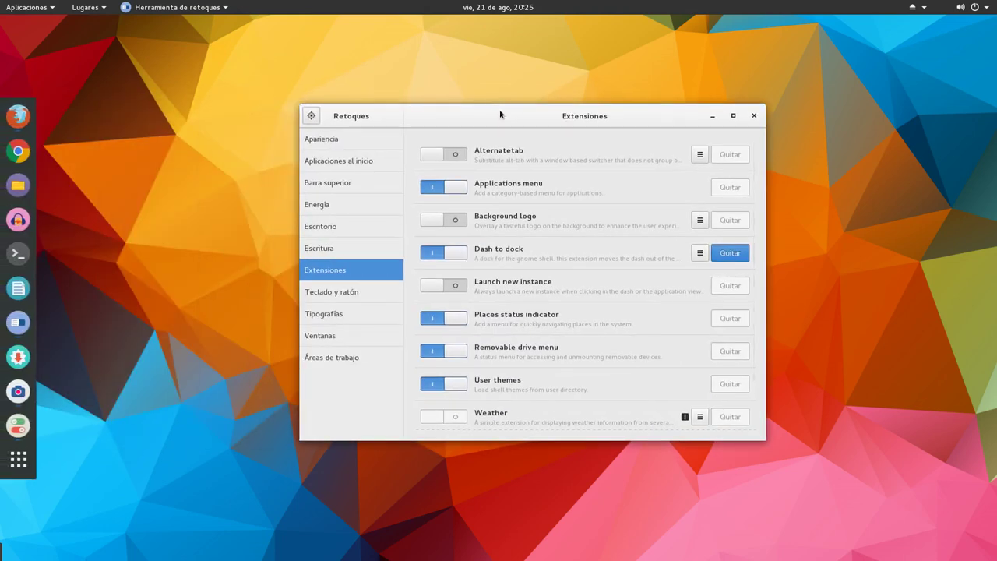
click(330, 145)
click(675, 188)
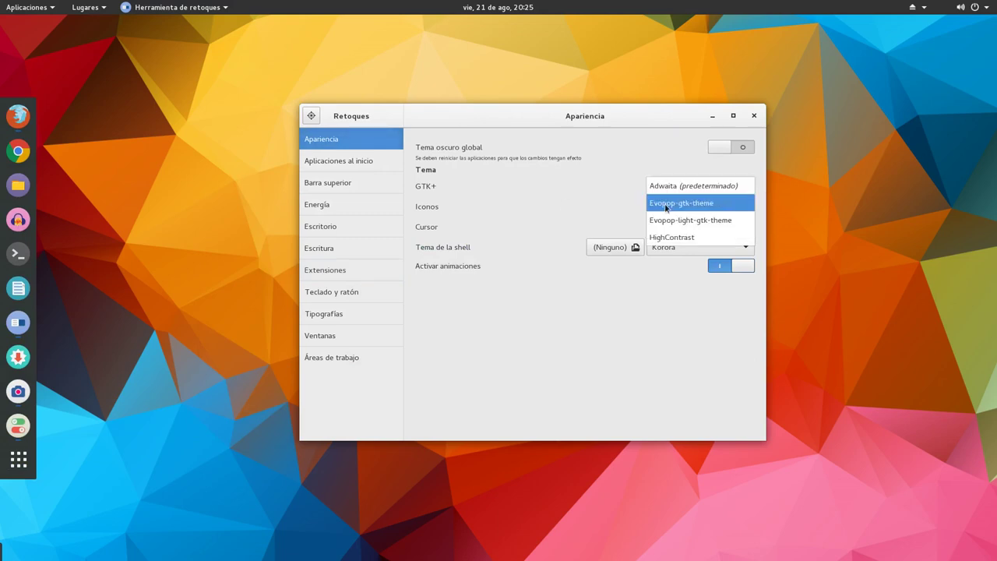
click(674, 203)
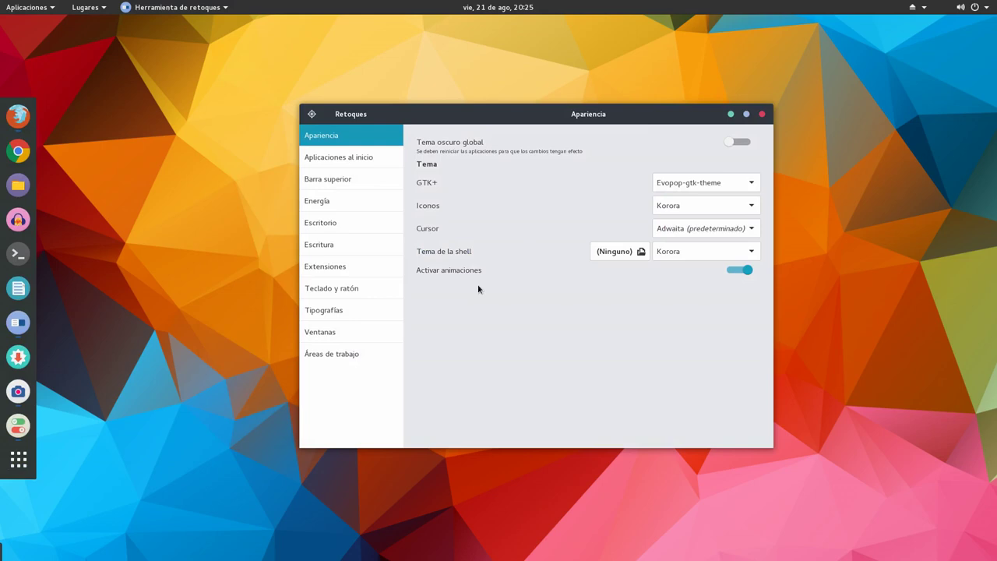
drag(543, 117, 455, 82)
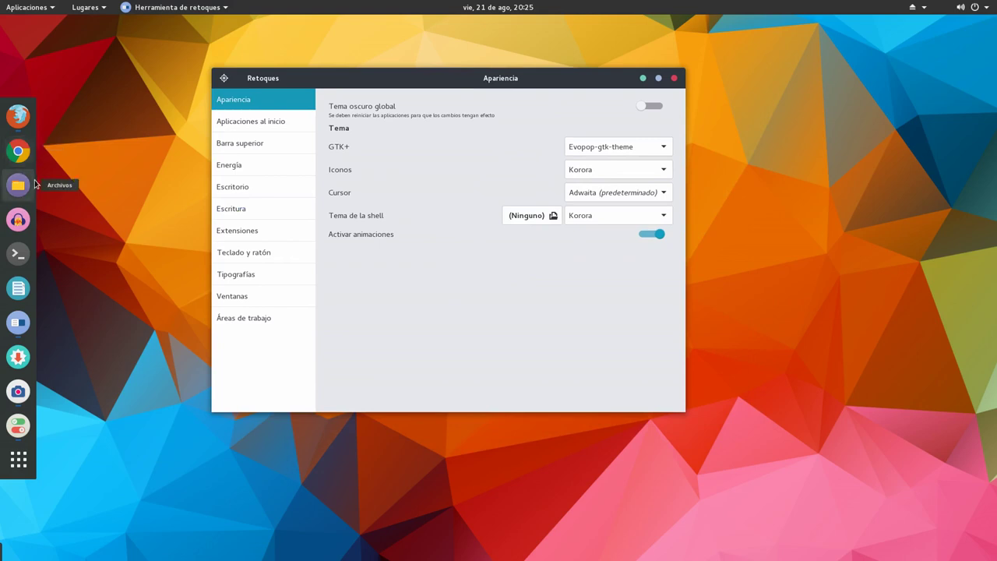
click(596, 217)
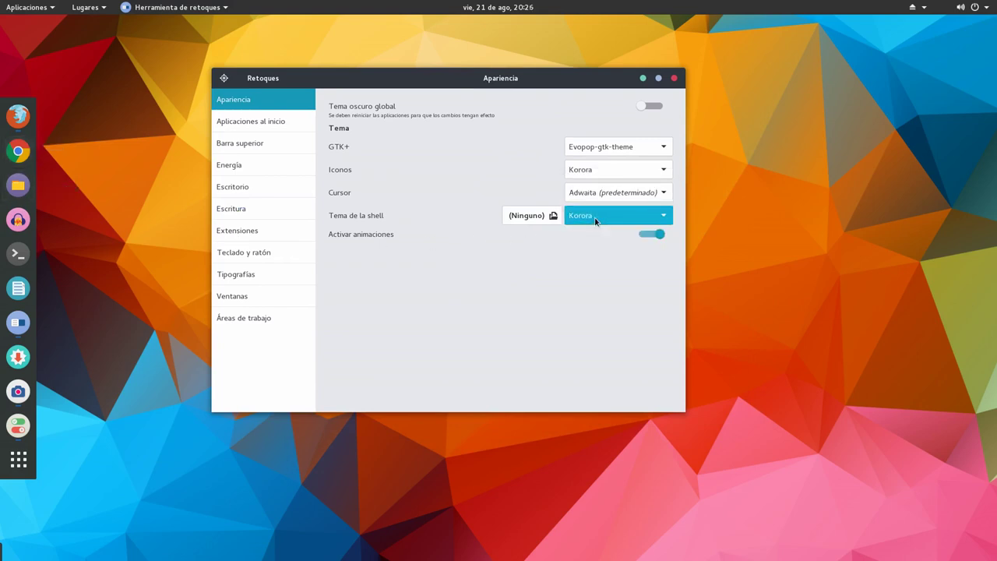
click(596, 218)
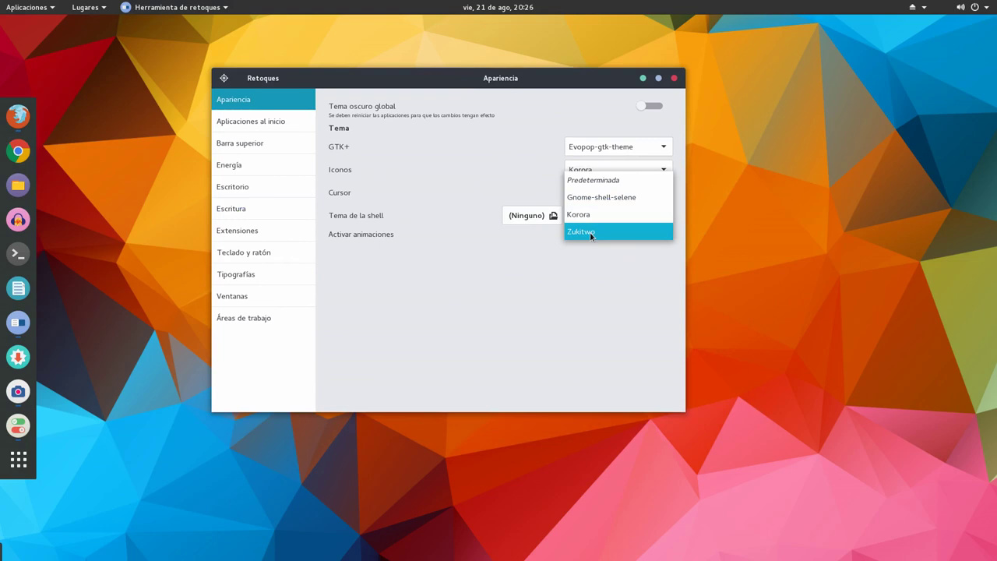
click(578, 257)
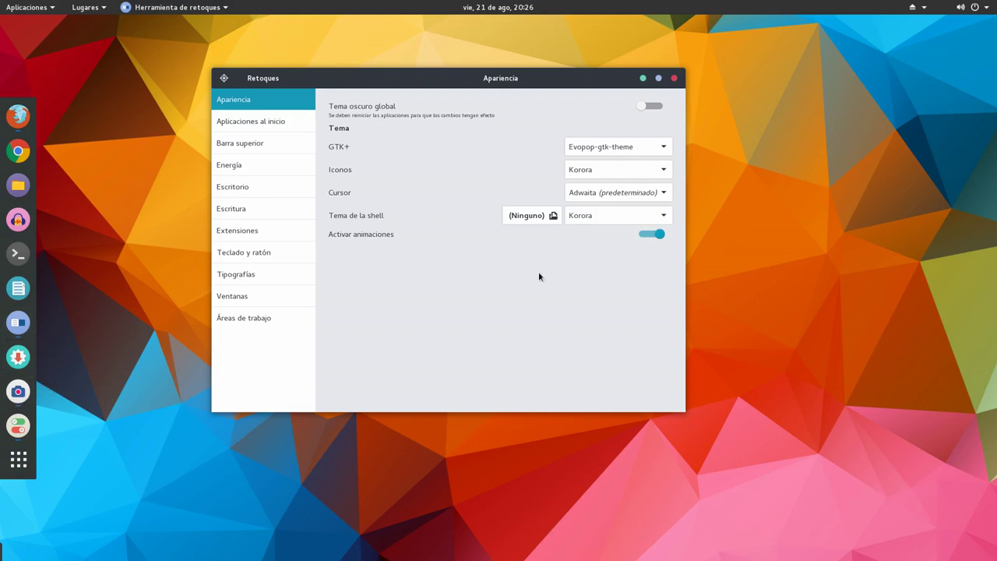
Try the Zukitwo shell theme and switch the shell theme back to Korora
click(590, 215)
click(590, 232)
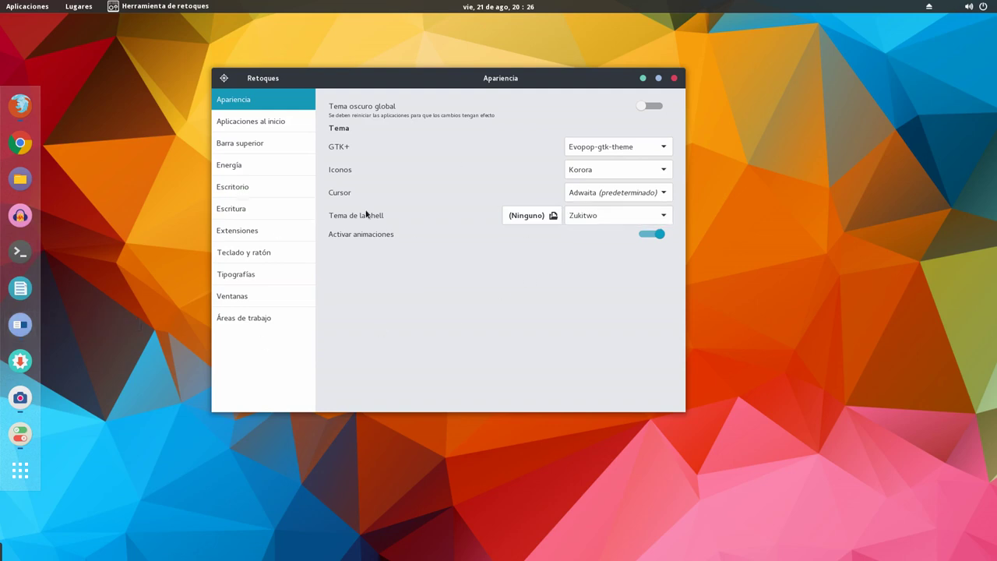
click(580, 219)
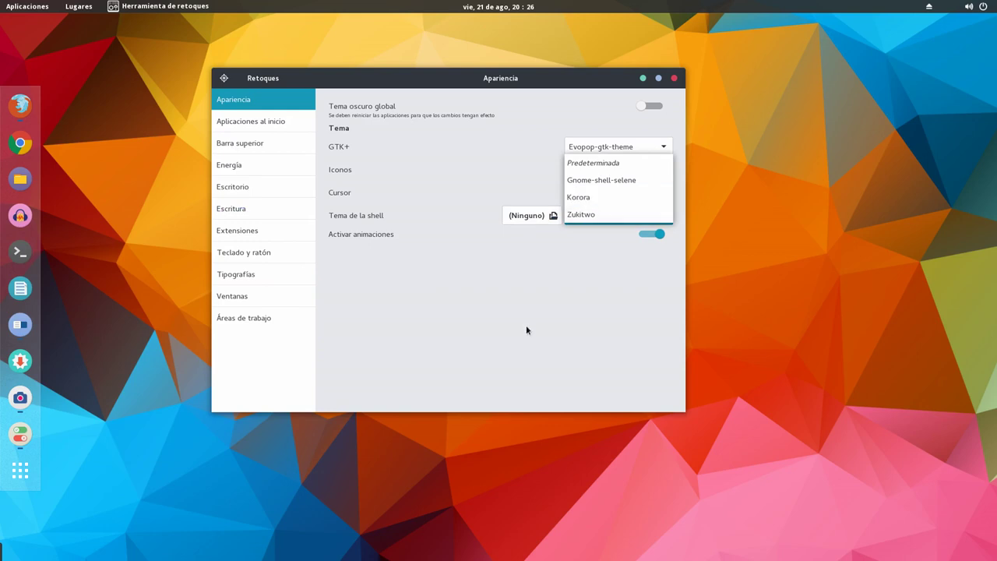
click(594, 199)
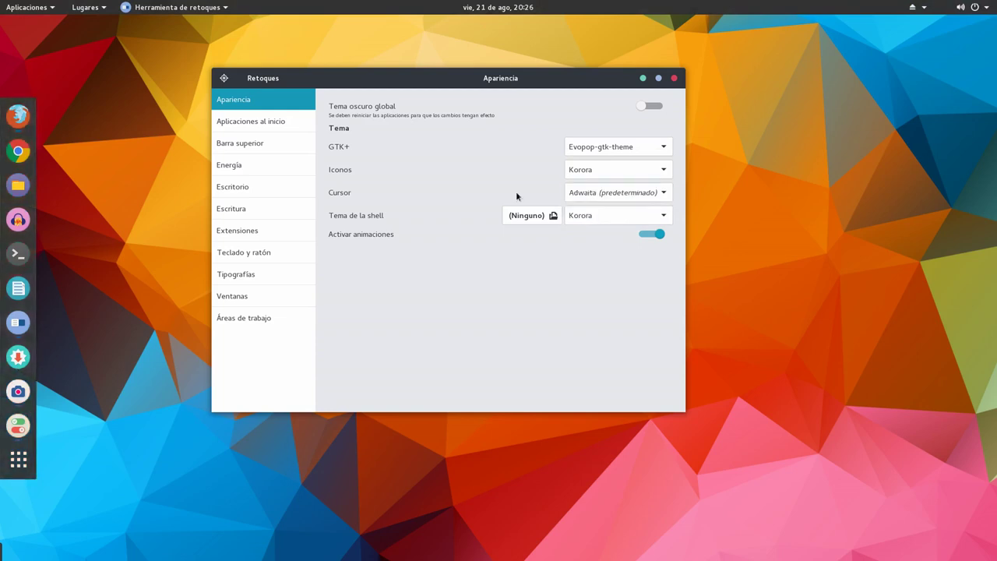
Close the Retoques window and look at the categories of the Aplicaciones menu
click(674, 77)
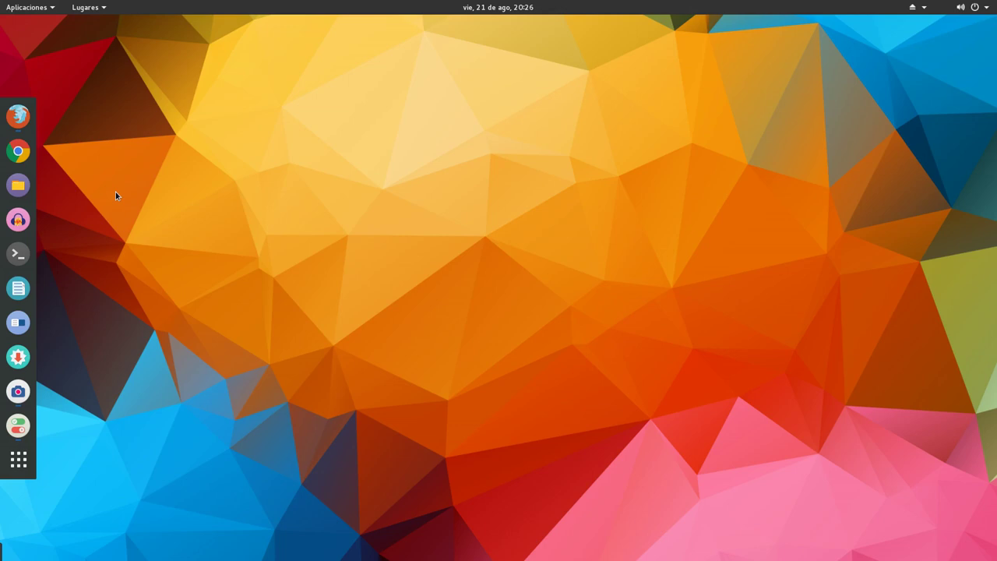
click(35, 7)
mouse_move(39, 132)
click(339, 123)
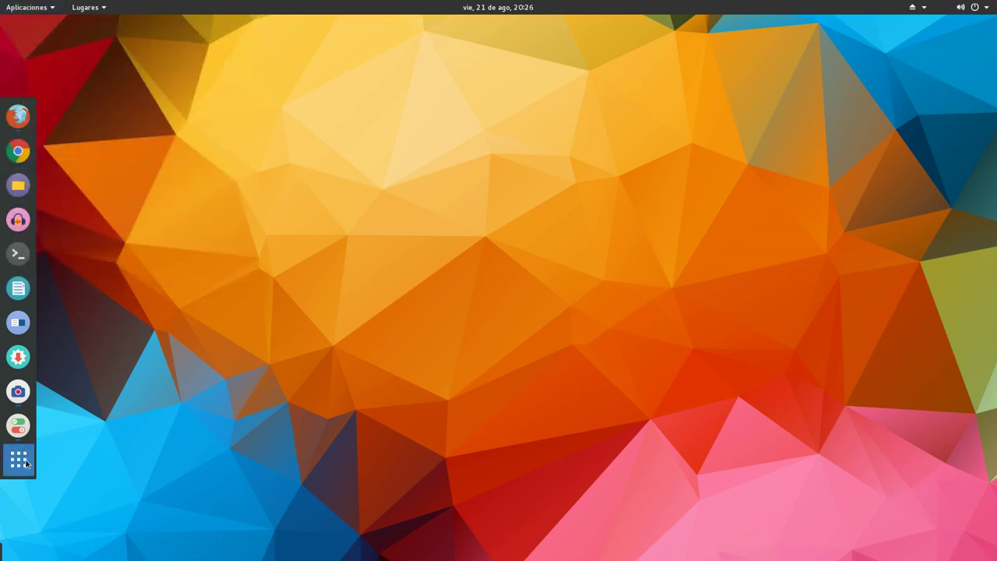
Show all installed applications and examine the three pages of the application grid
key(super+a)
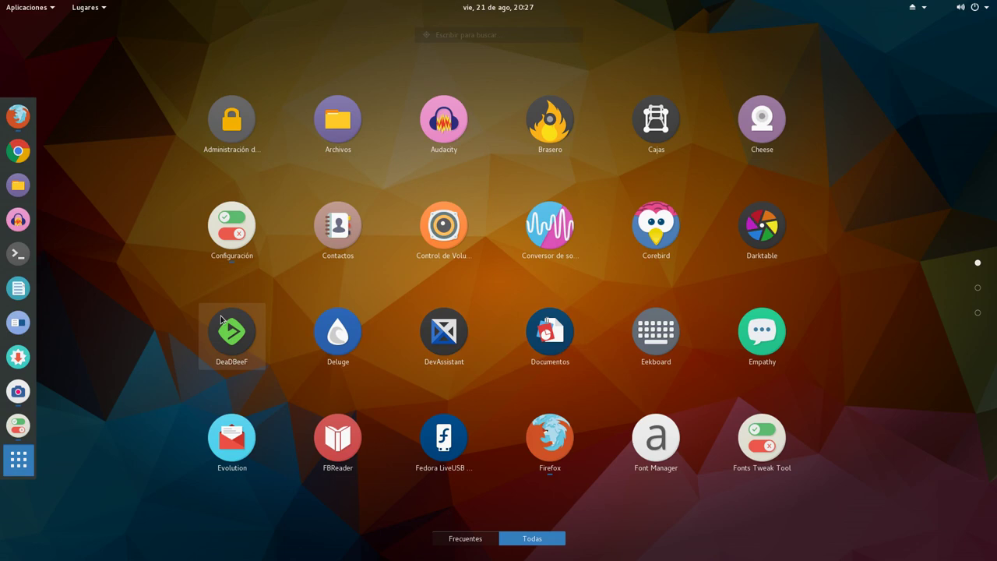
scroll(482, 166, down, 1)
scroll(447, 237, up, 1)
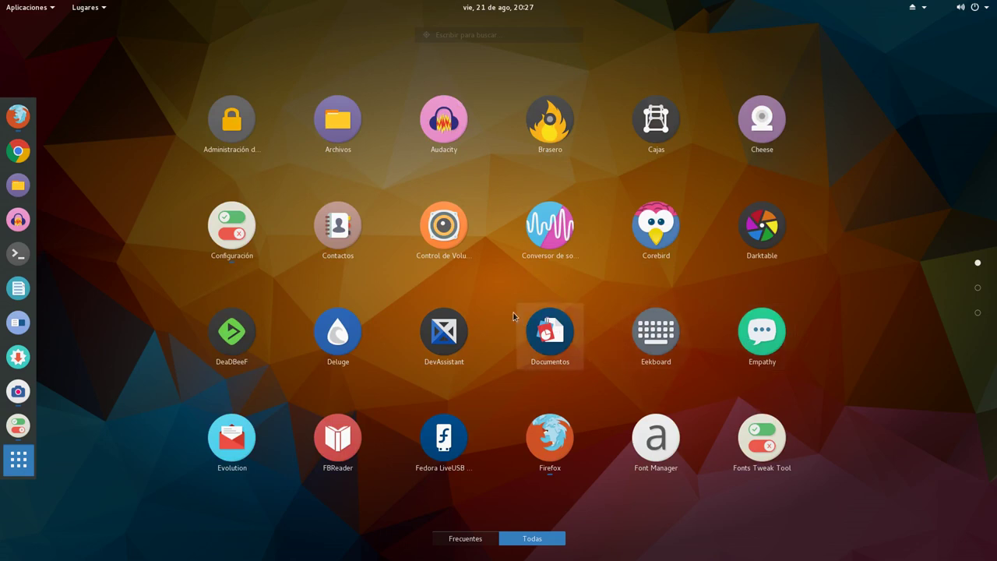
scroll(505, 309, down, 1)
scroll(505, 309, up, 1)
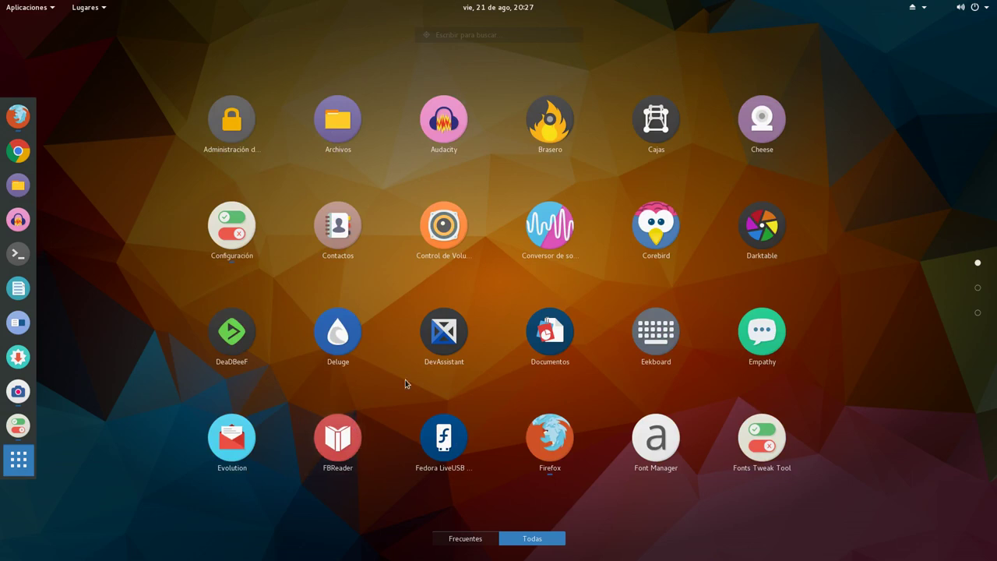
scroll(318, 367, down, 1)
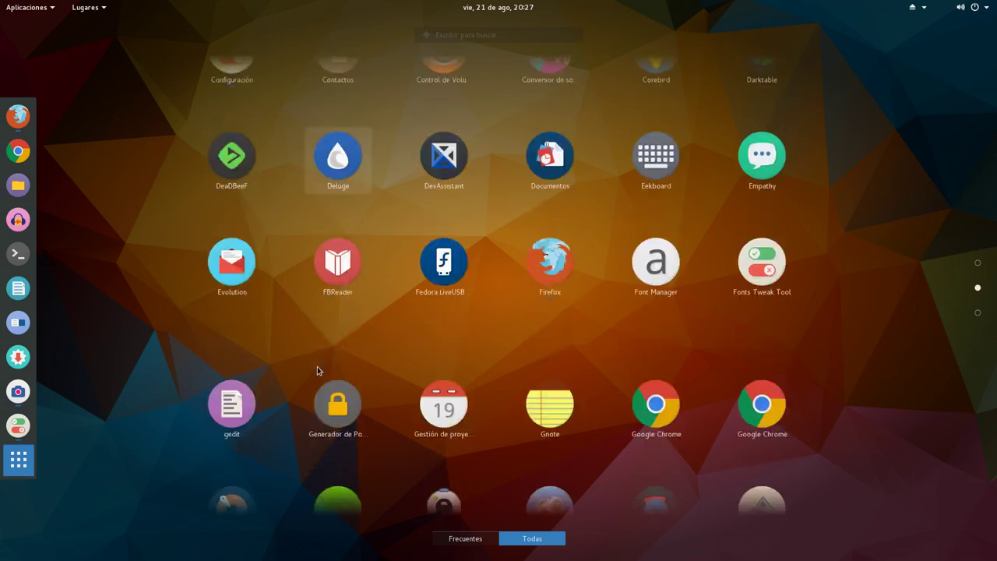
scroll(318, 366, up, 1)
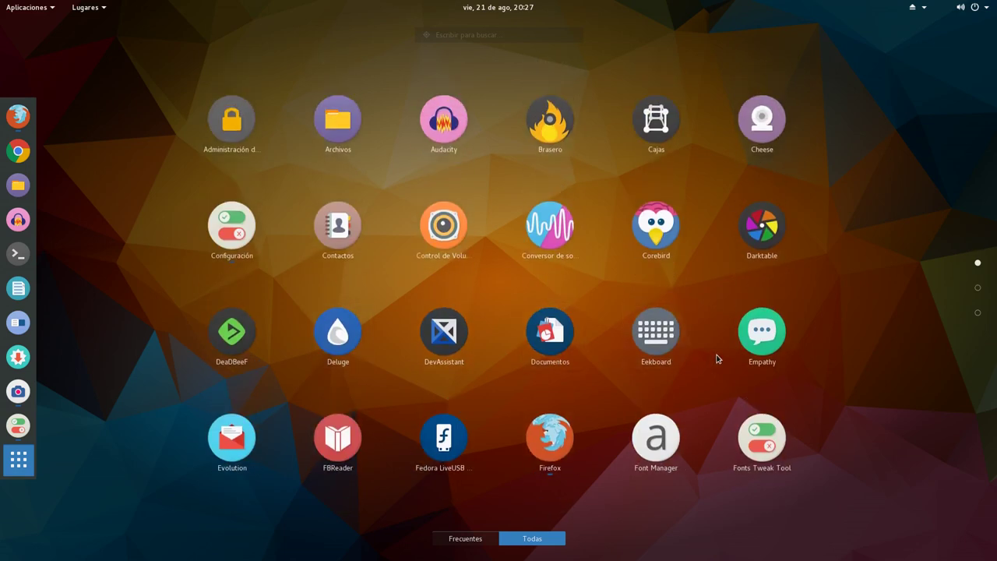
scroll(717, 358, down, 1)
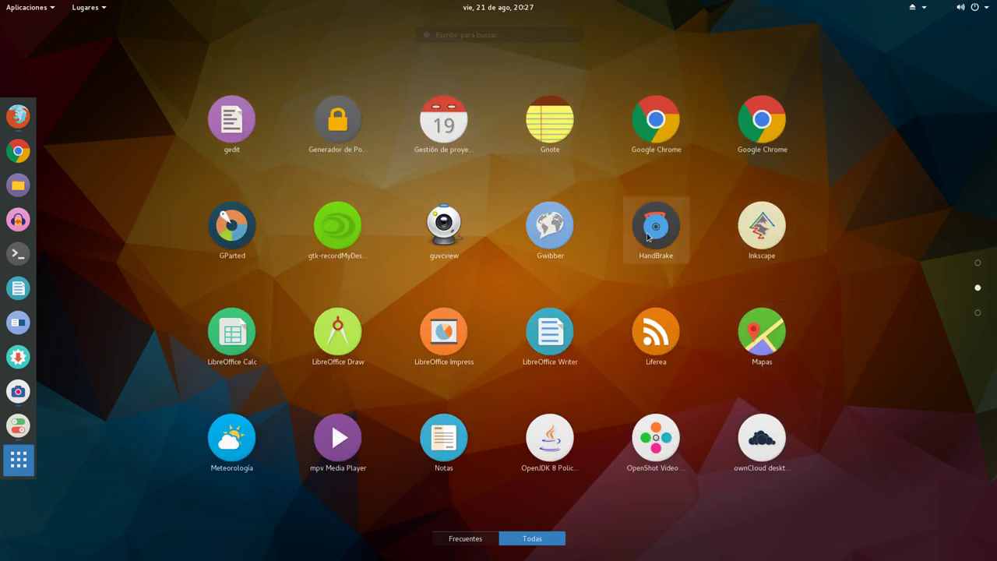
scroll(611, 249, up, 1)
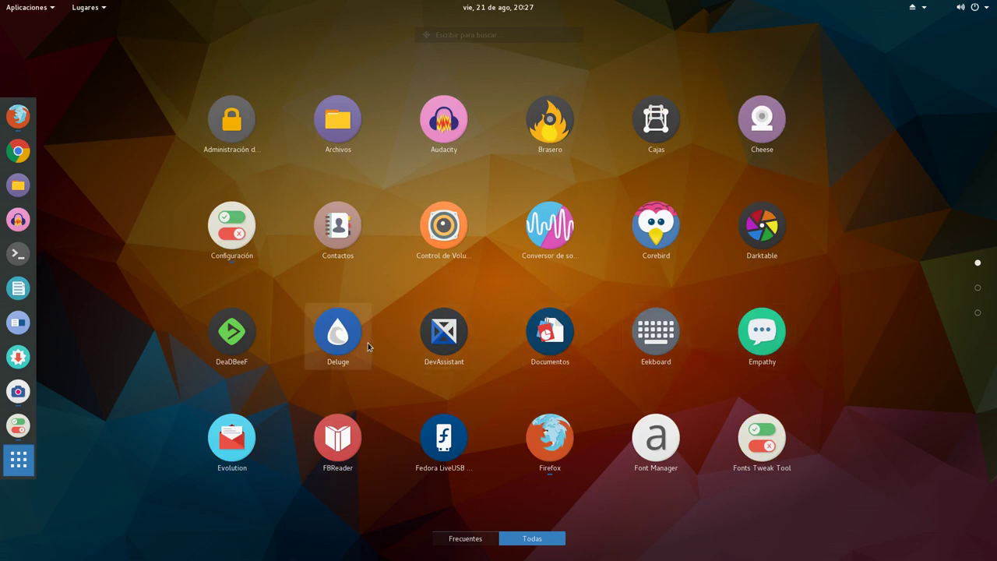
scroll(367, 342, down, 1)
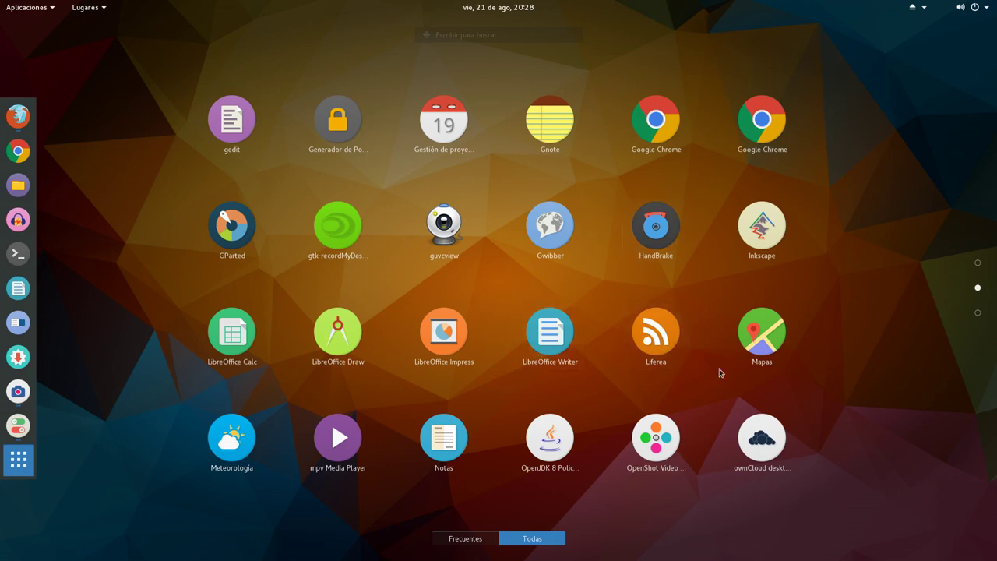
scroll(704, 374, down, 1)
scroll(703, 374, up, 1)
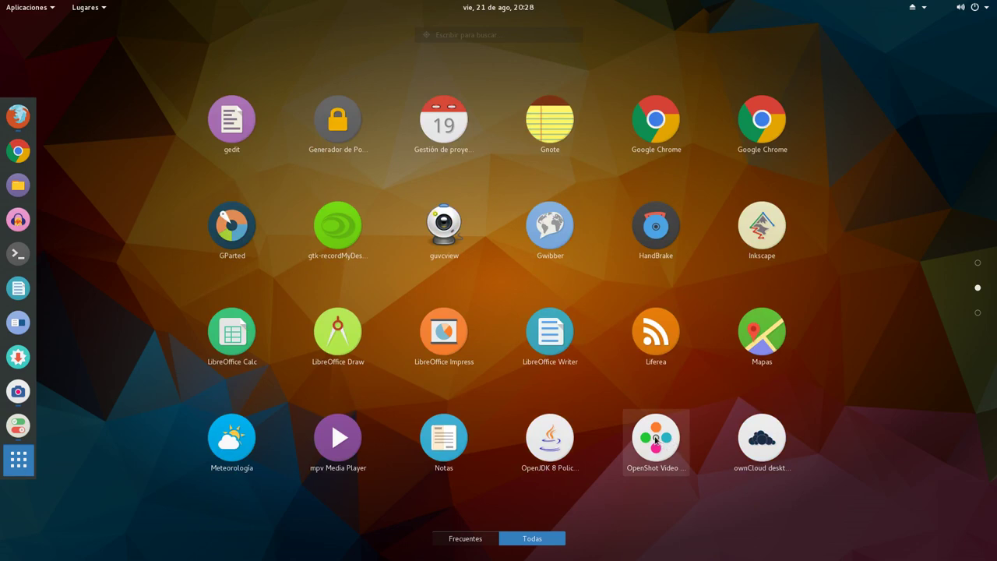
scroll(655, 440, down, 1)
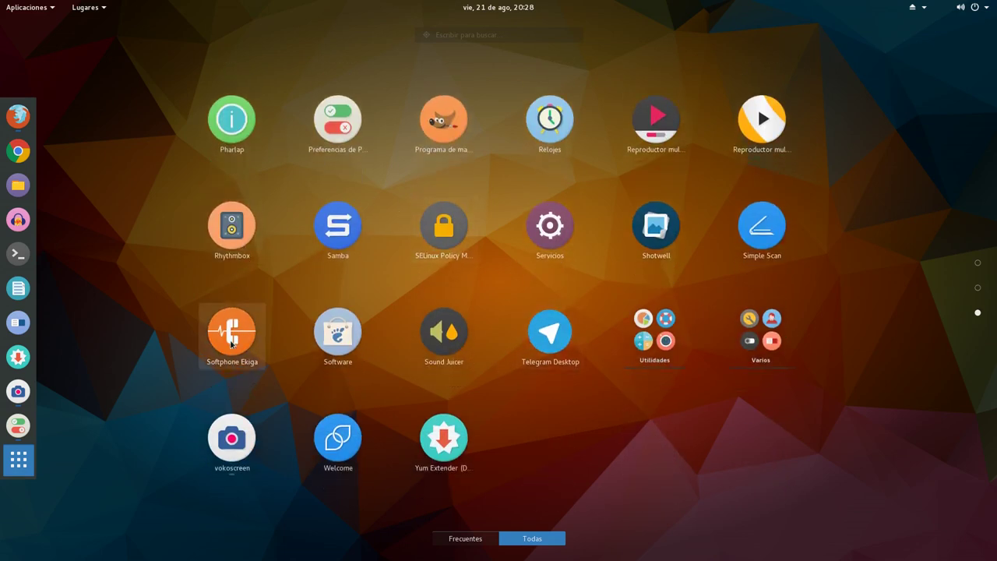
View the contents of the Utilidades and Varios application folders and close each one
click(681, 336)
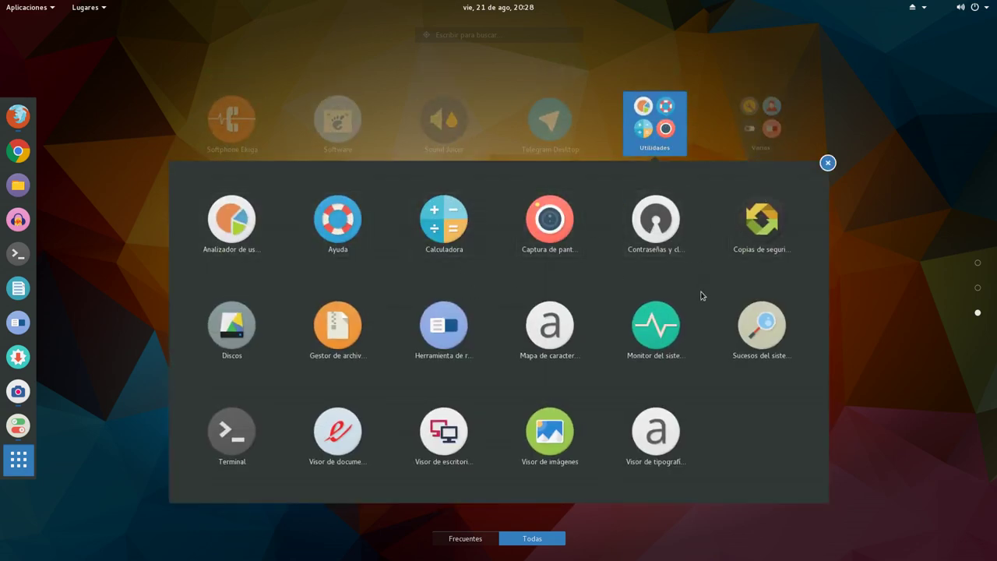
click(826, 165)
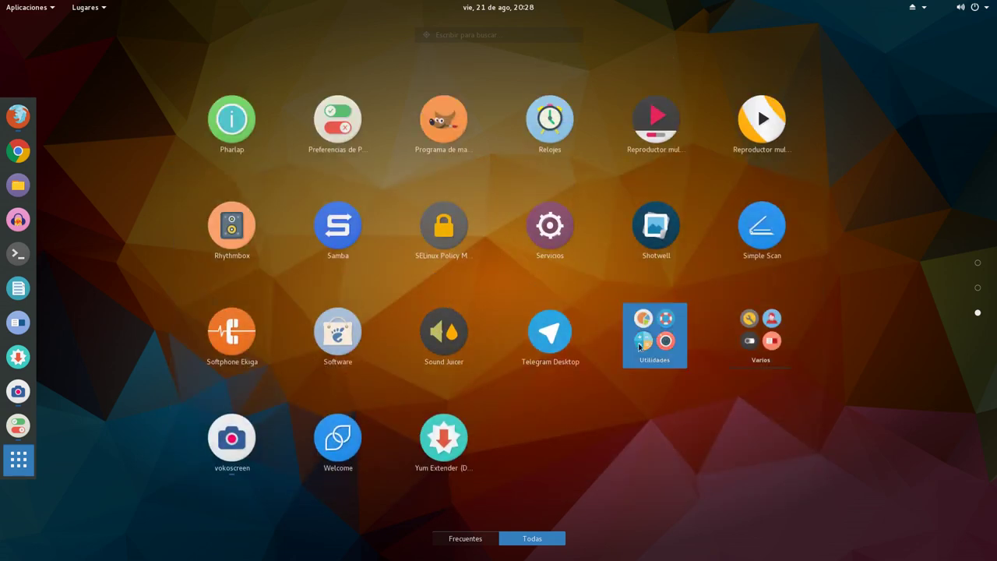
click(736, 316)
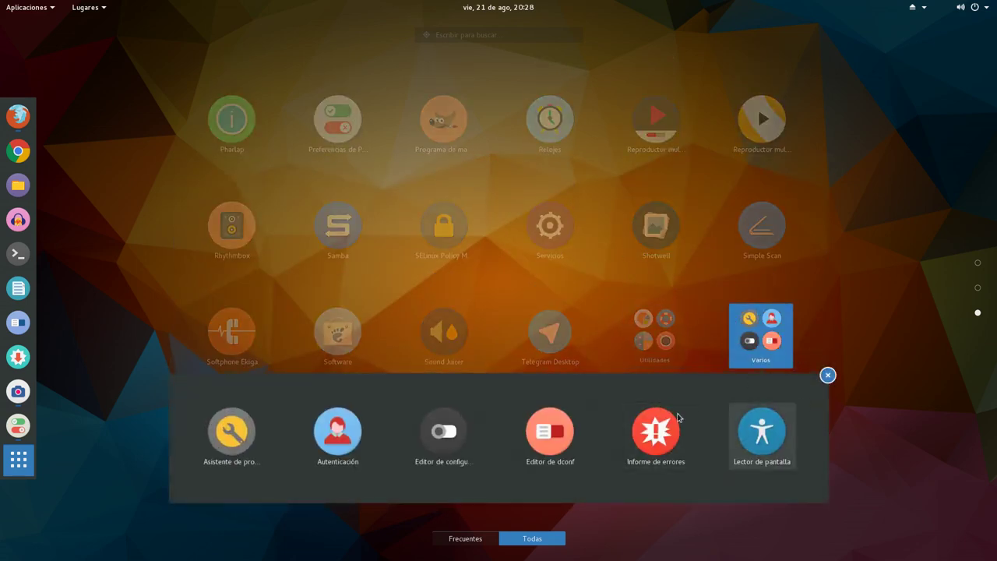
click(828, 376)
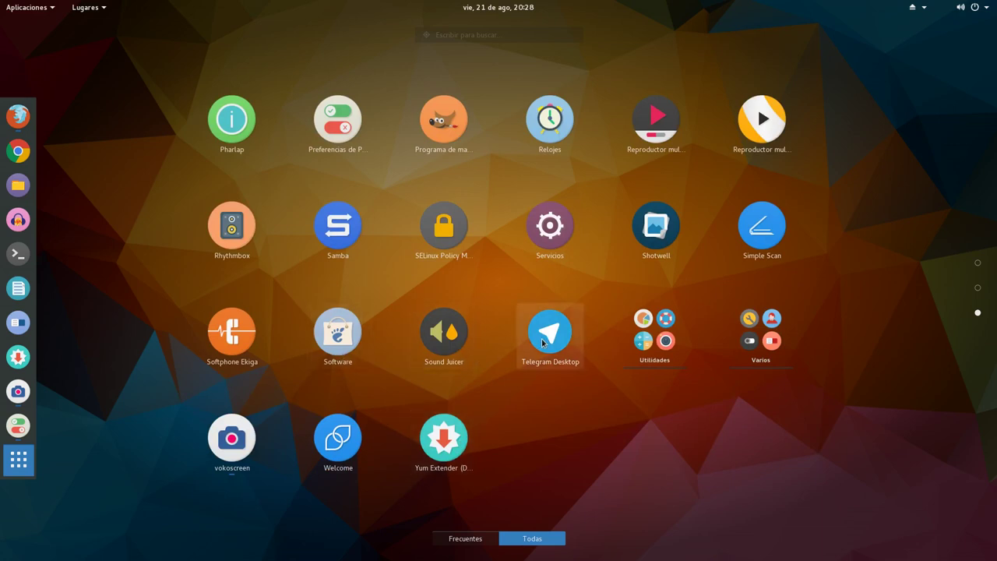
Launch Yum Extender (DNF), make its window smaller and place it lower on the desktop
click(447, 445)
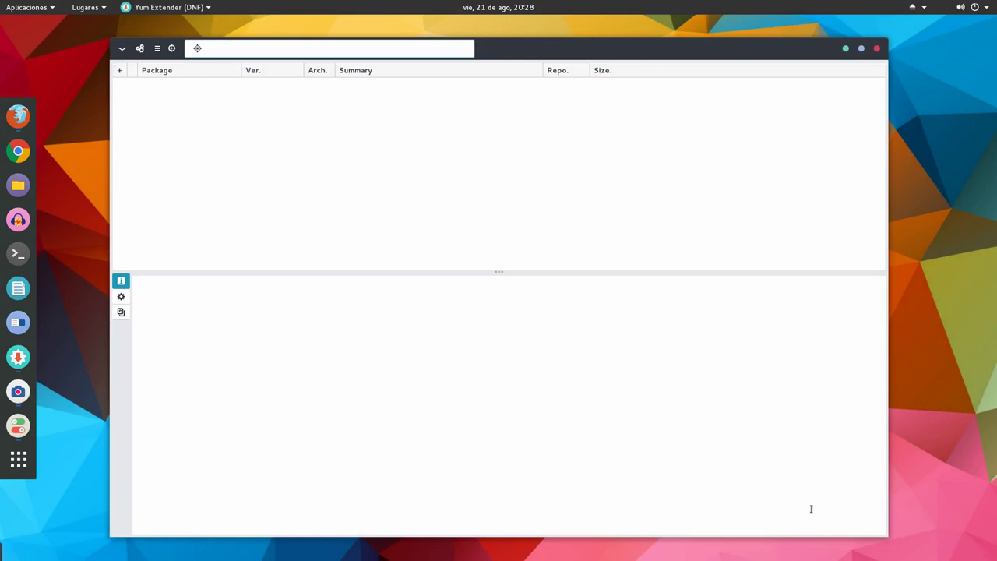
drag(887, 534, 870, 466)
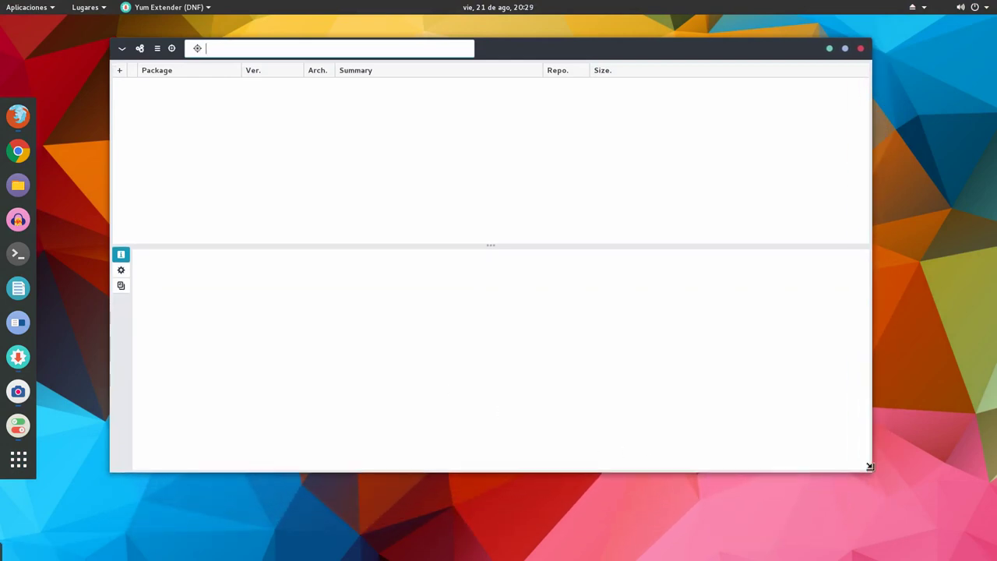
drag(518, 47, 520, 78)
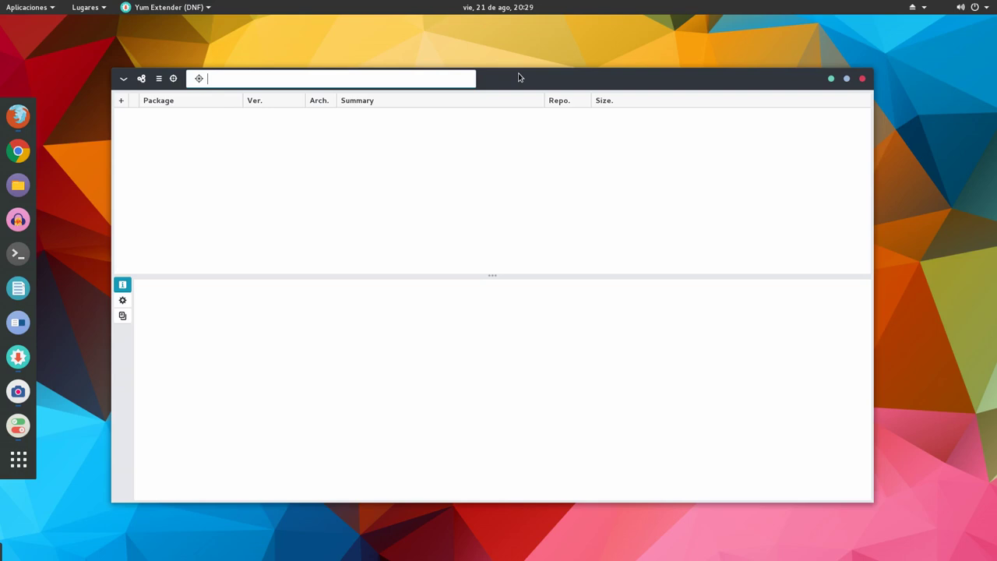
drag(520, 77, 514, 95)
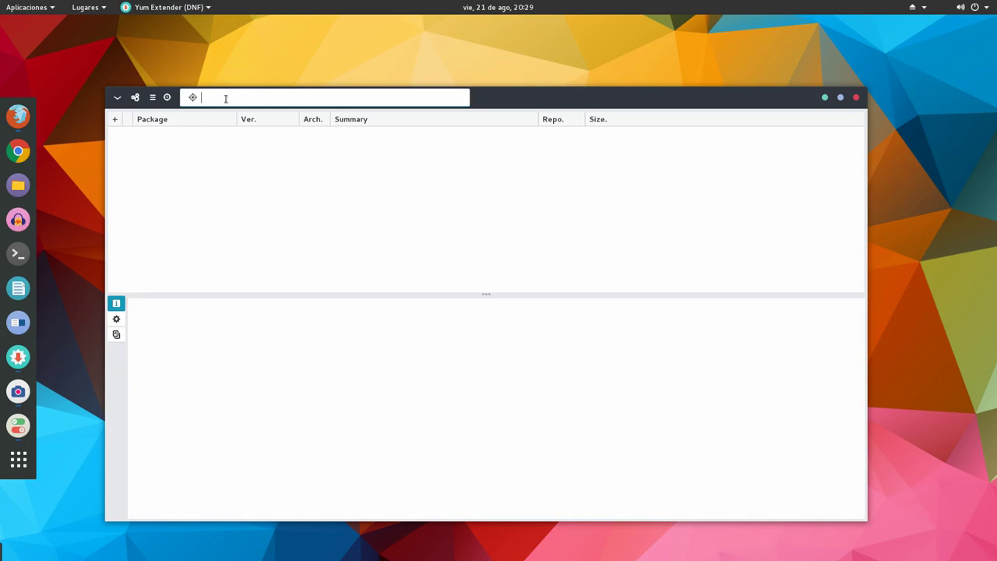
Search the packages for gajim, view its description and mark it for installation
text(gajim)
key(Return)
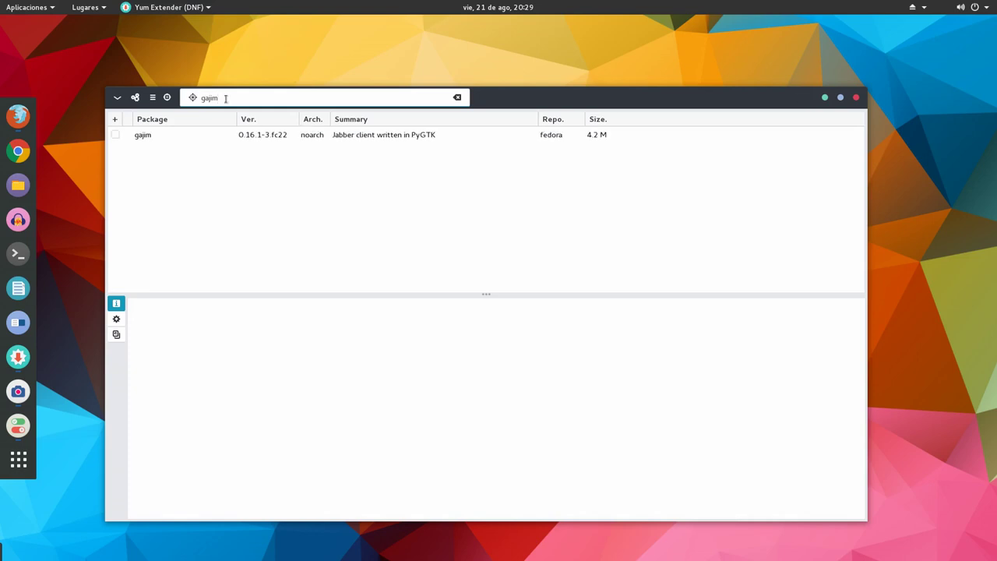
click(185, 137)
click(115, 136)
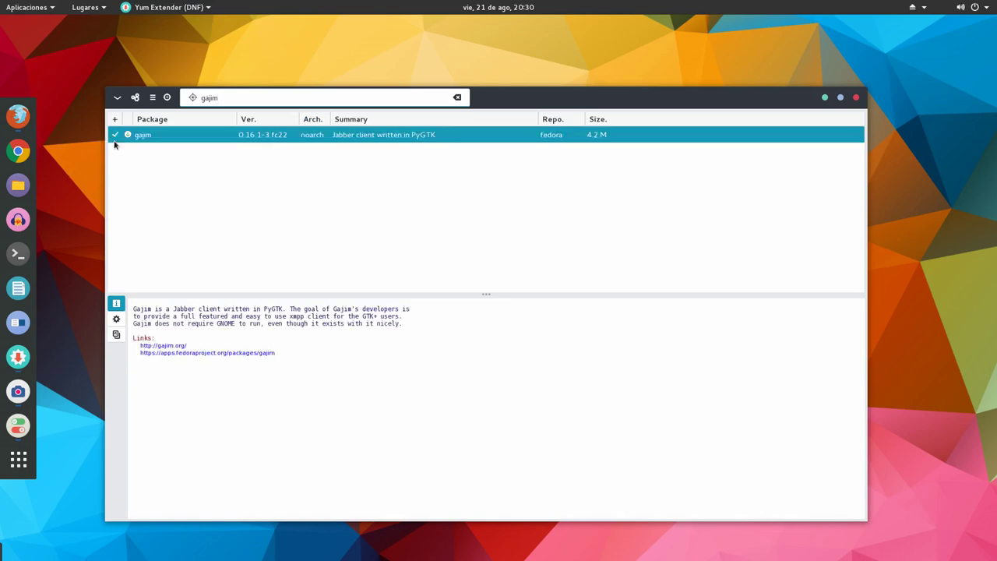
Apply the pending gajim installation, review and accept its dependencies, and authenticate with the administrator password
click(136, 100)
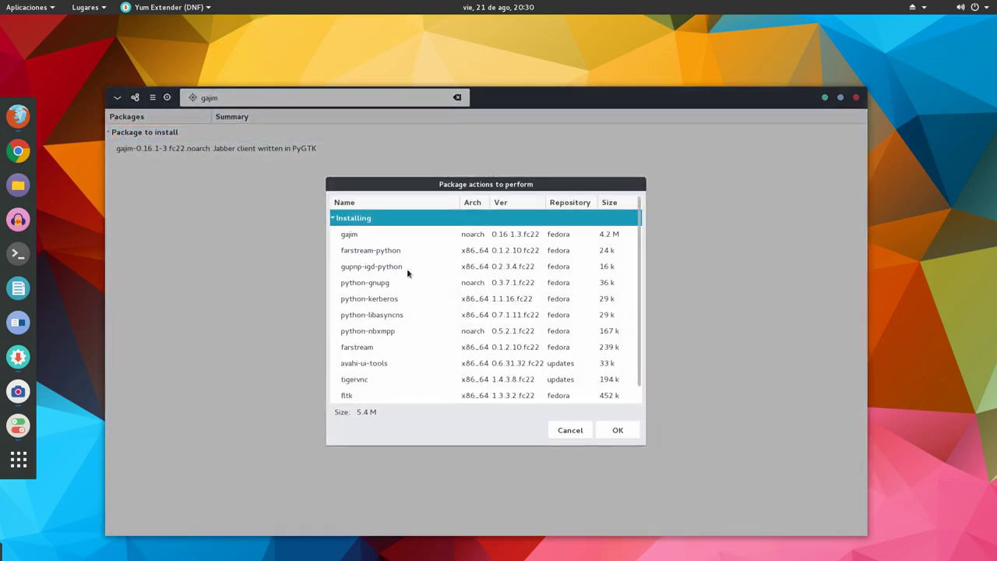
scroll(393, 261, down, 1)
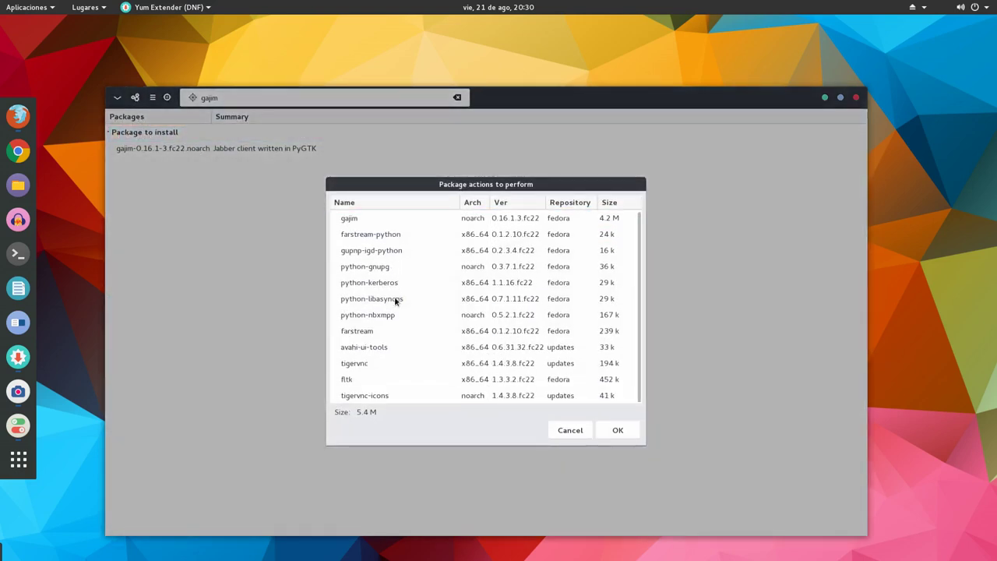
scroll(402, 297, up, 1)
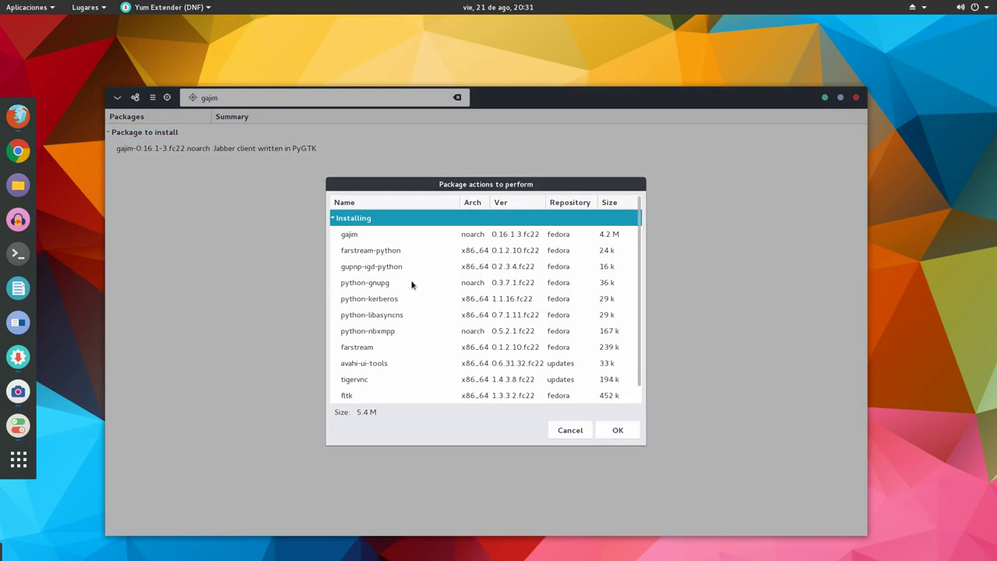
scroll(412, 283, down, 1)
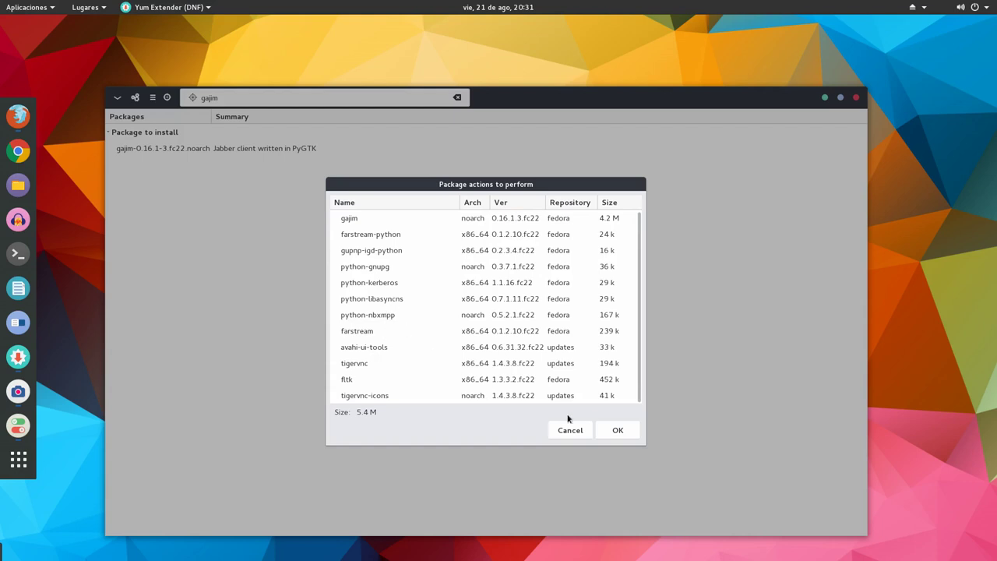
click(613, 429)
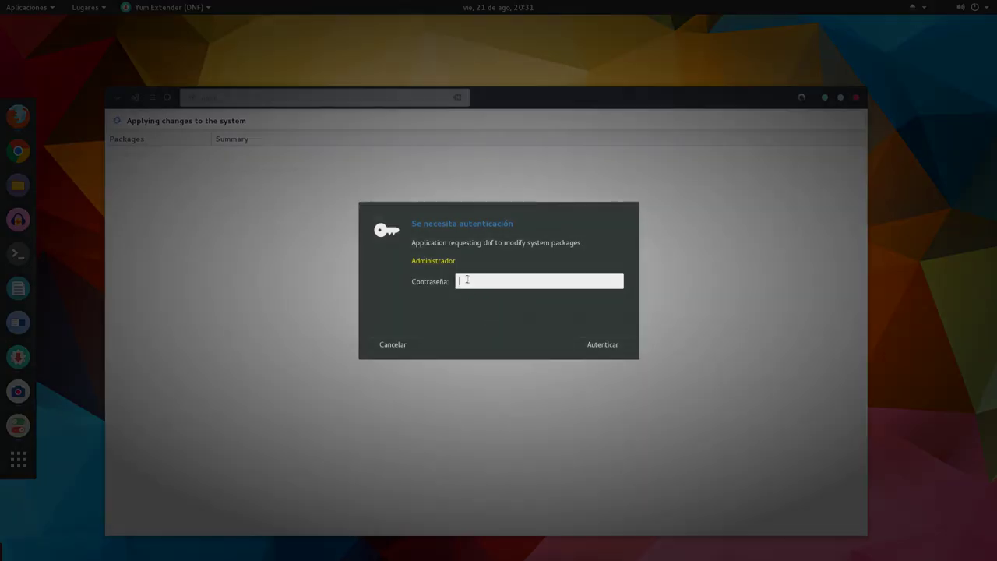
text(*********)
key(Return)
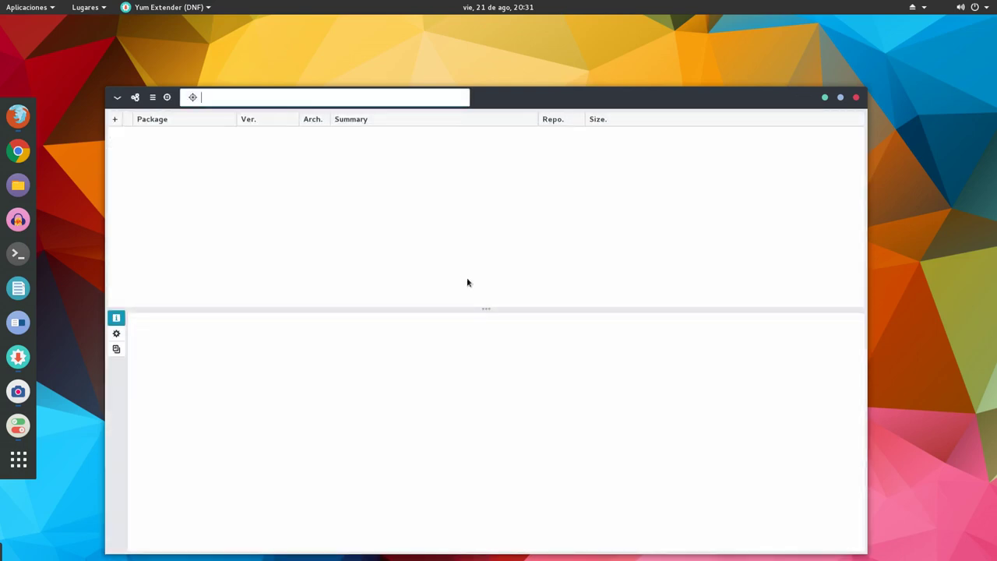
Move the Yum Extender window higher on the desktop and search for gajim again
drag(521, 98, 521, 72)
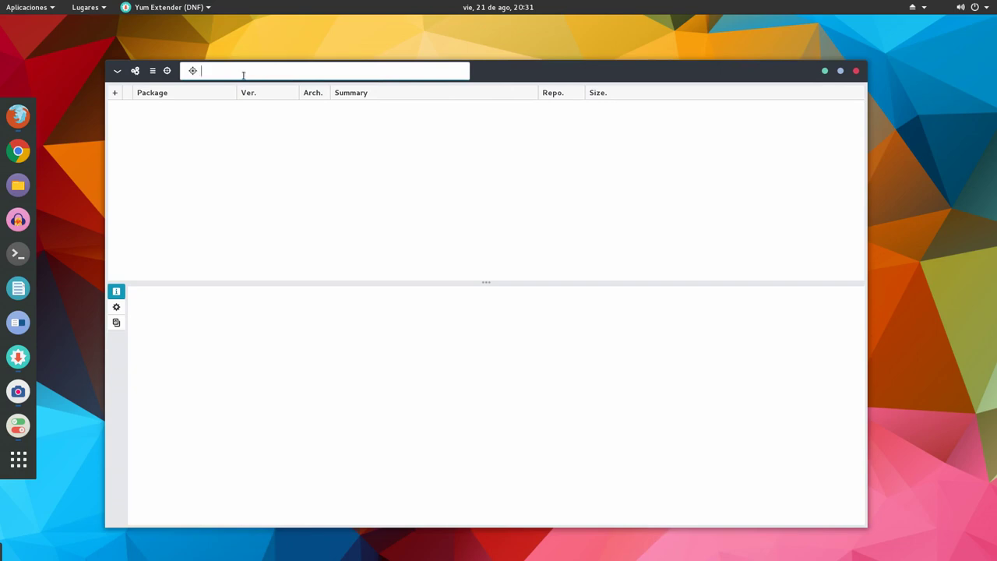
text(l)
key(BackSpace)
text(ha)
key(BackSpace)
key(BackSpace)
text(gajim)
click(312, 110)
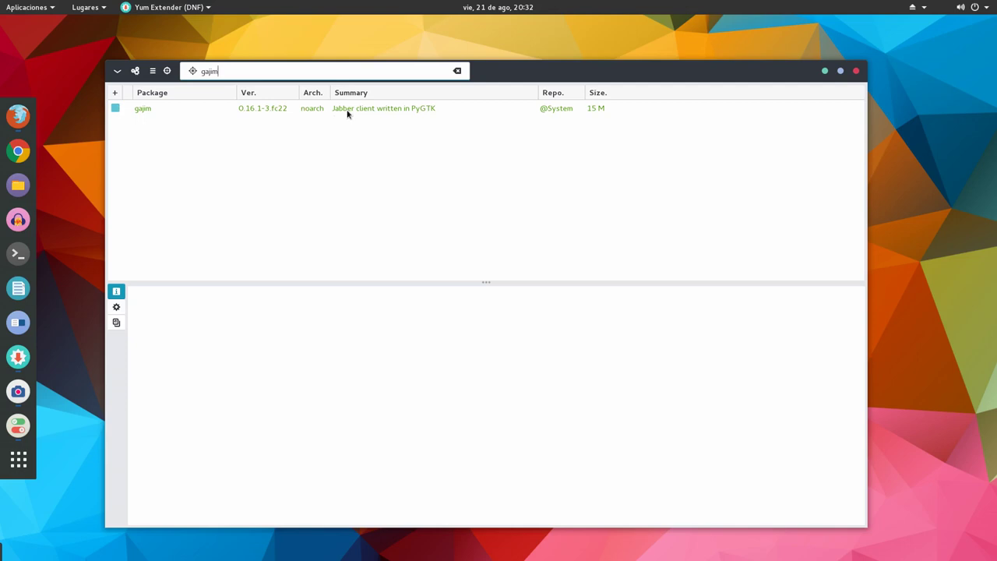
Select the installed gajim package, mark it for removal and clear the mark again
click(348, 114)
click(115, 110)
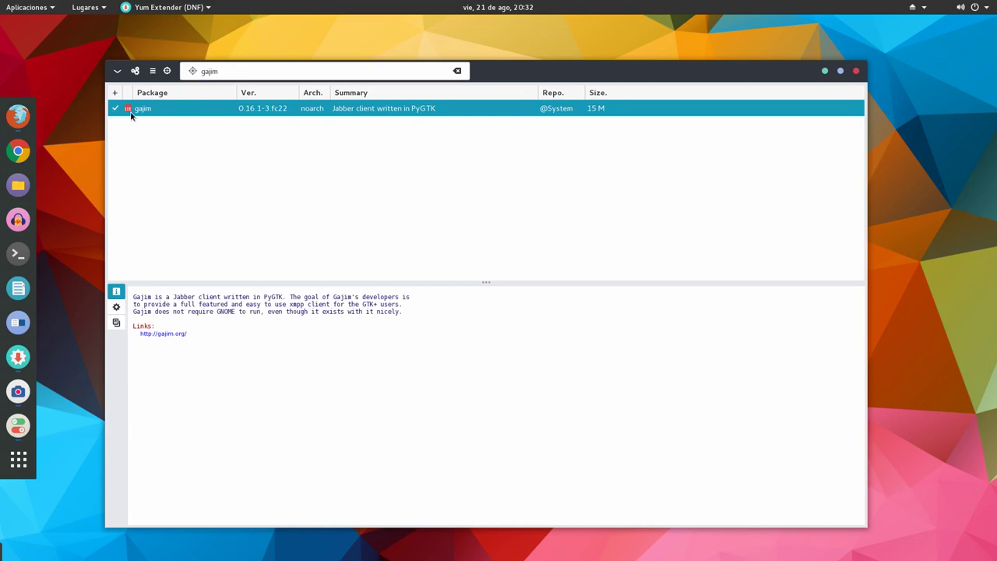
click(115, 109)
Replace the package search with gnome and look through the listed packages
double_click(228, 71)
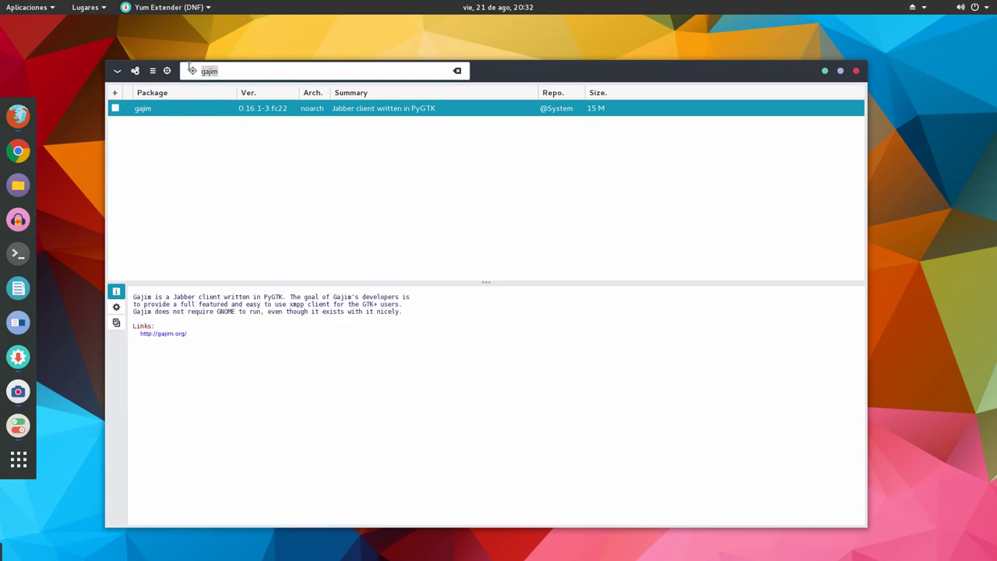
text(gnome)
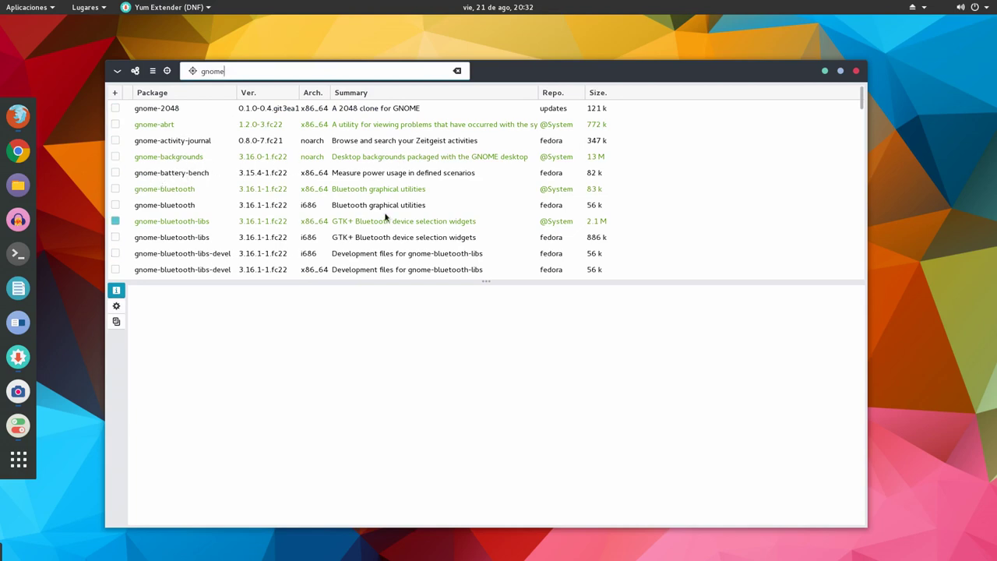
scroll(358, 209, down, 4)
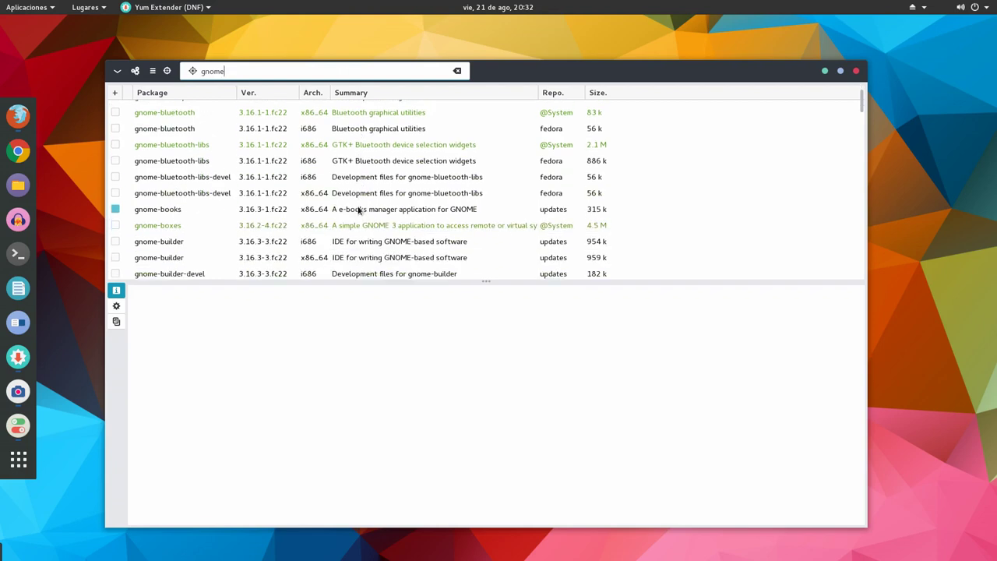
scroll(357, 207, up, 4)
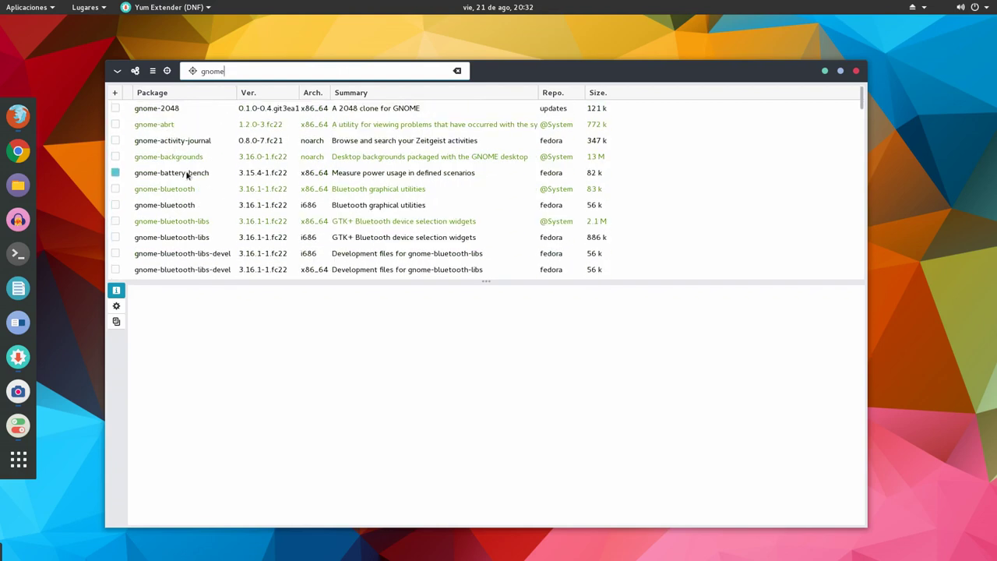
Select the installed gnome-bluetooth package and view its description, update information and file list
click(176, 189)
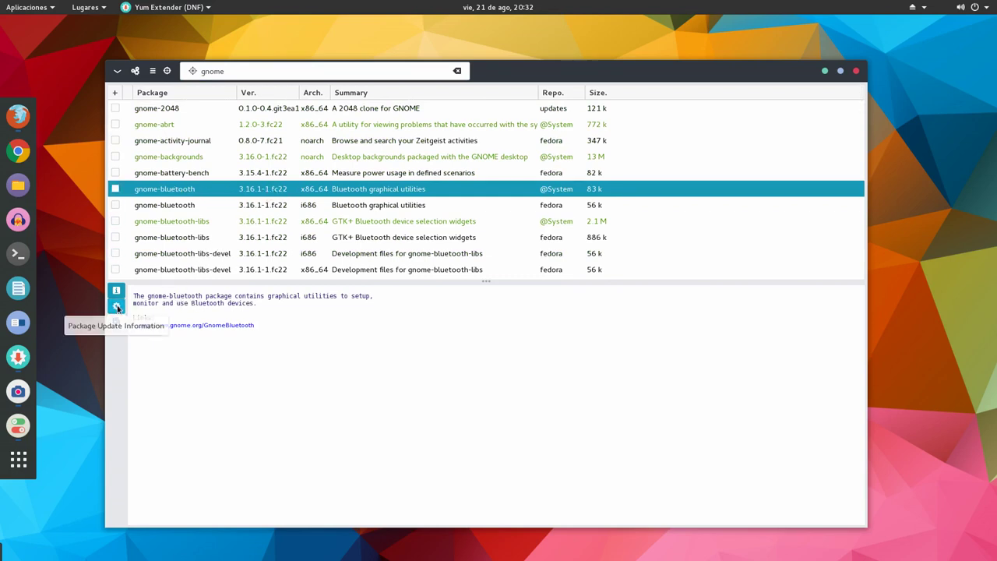
click(117, 307)
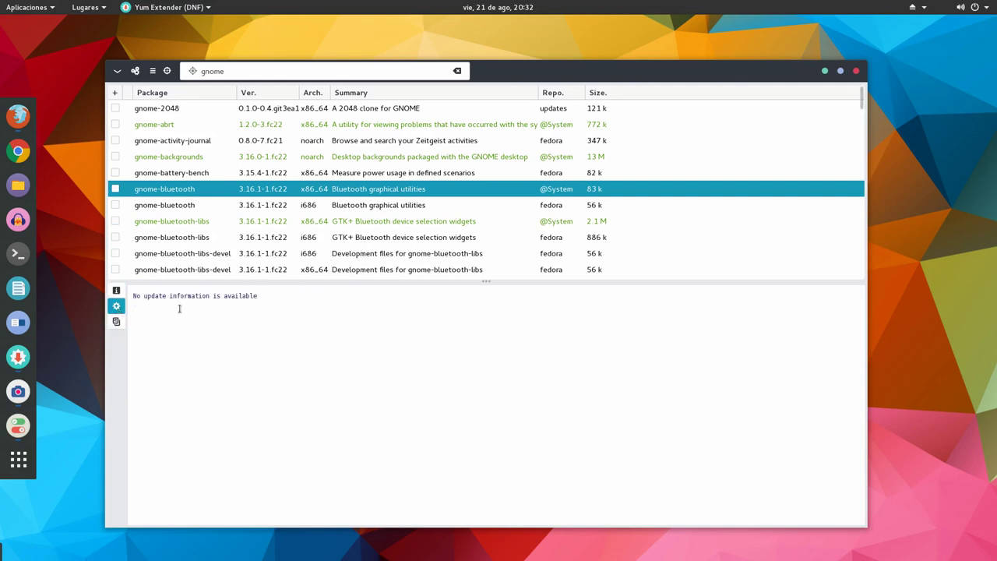
click(115, 324)
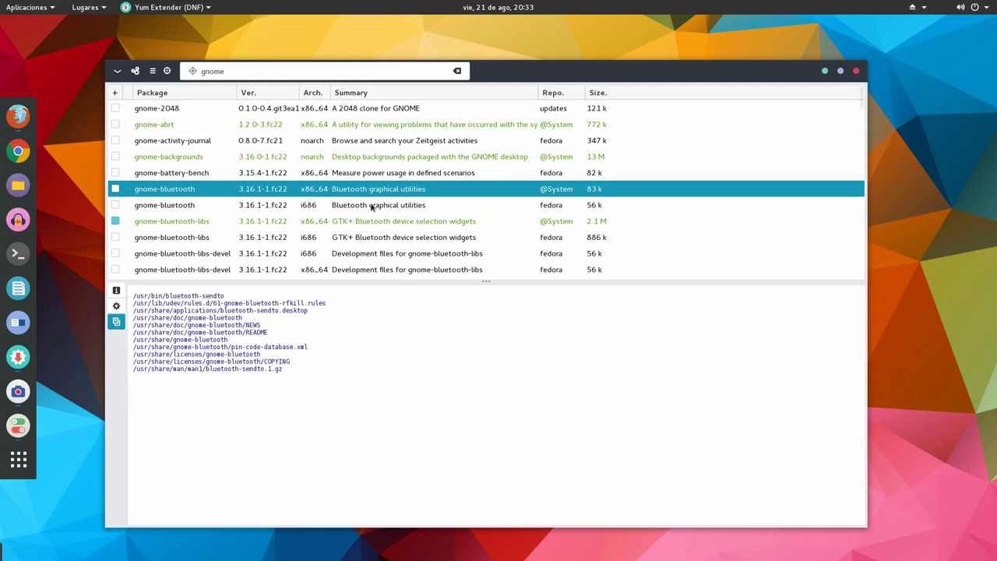
Switch between the x86_64 and i686 gnome-bluetooth packages in the list and close Yum Extender
drag(526, 72, 522, 58)
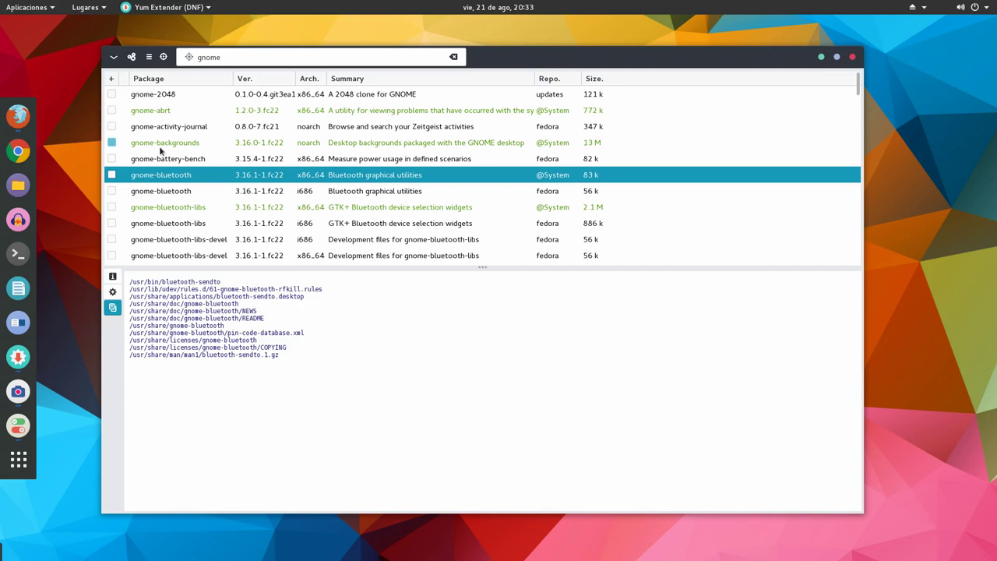
click(176, 193)
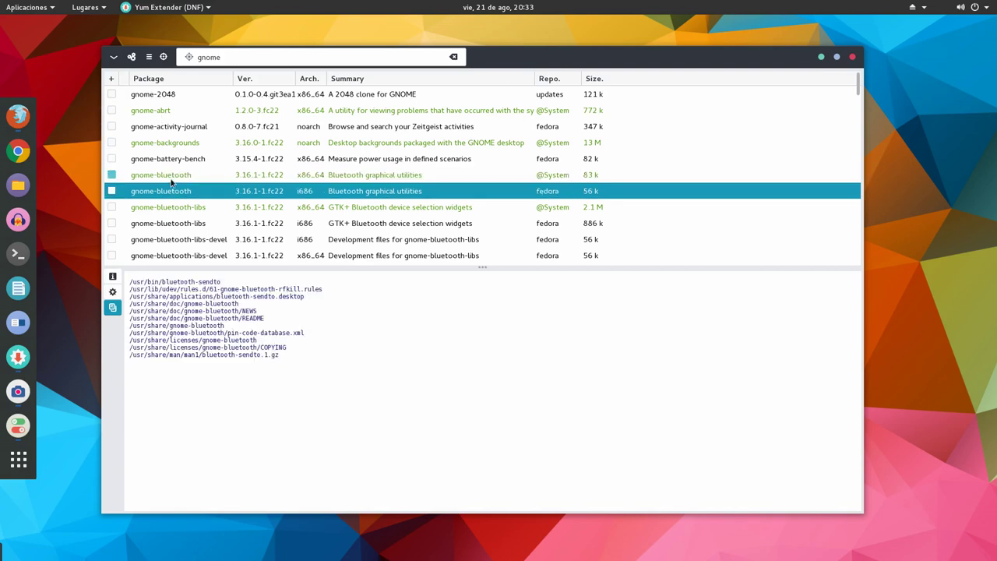
click(173, 176)
click(172, 192)
drag(679, 59, 700, 63)
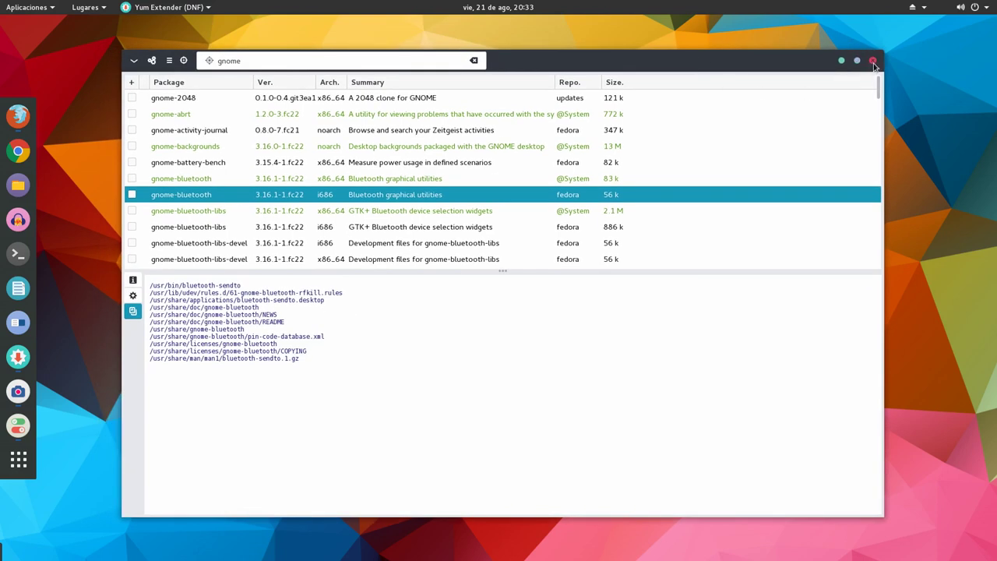
click(873, 62)
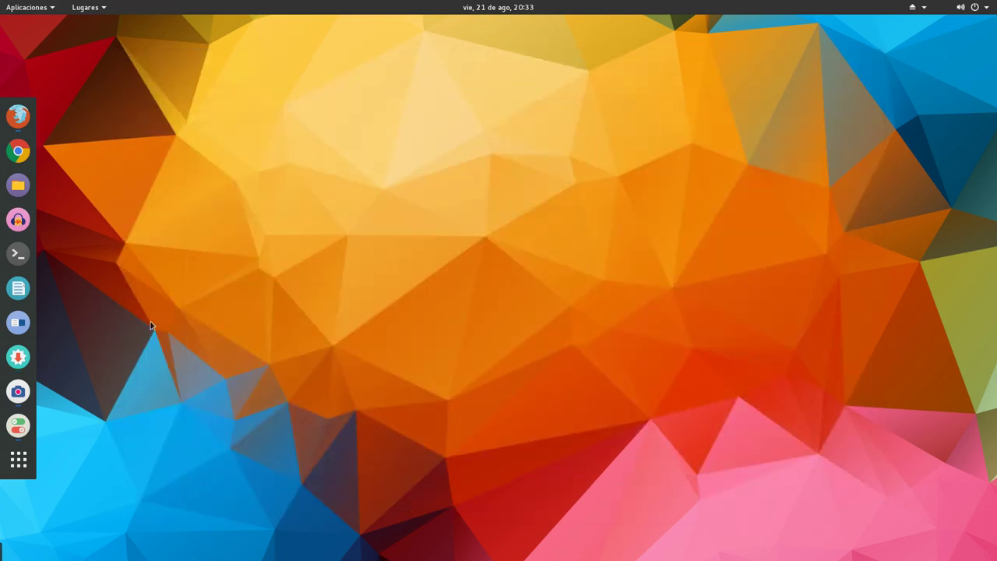
Open a terminal, enlarge its window and switch to the root account with su - and the root password
click(18, 254)
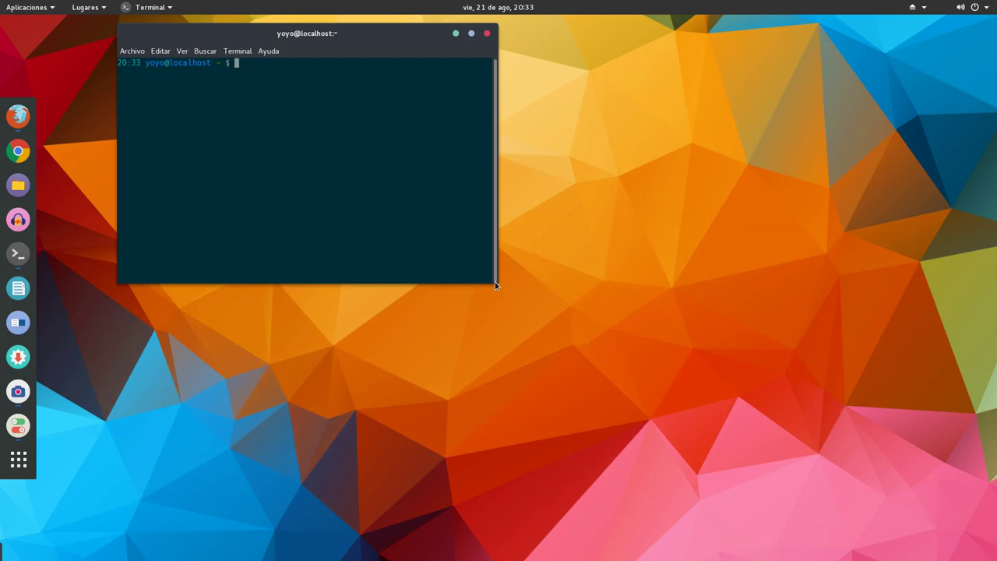
drag(498, 286, 867, 395)
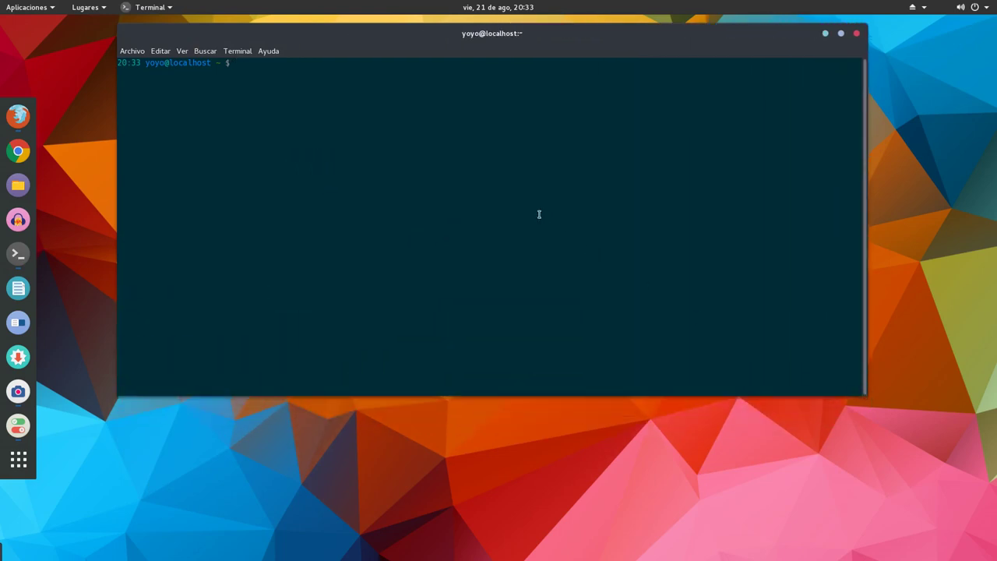
text(su -)
key(Return)
key(Return)
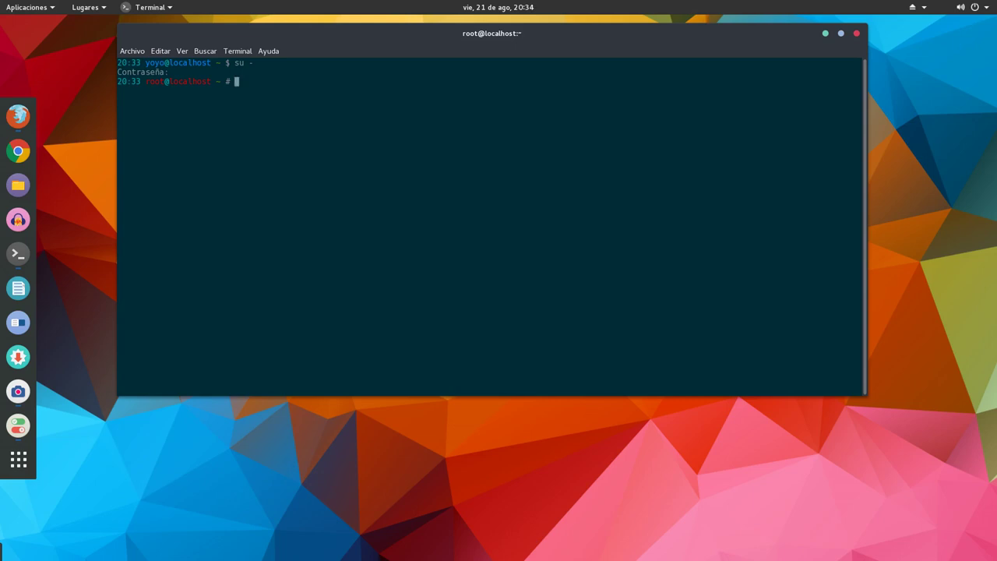
Install pidgin from the terminal with dnf install pidgin and accept the transaction with s
text(dnf install -y)
key(BackSpace)
key(BackSpace)
text(pidgin)
key(Return)
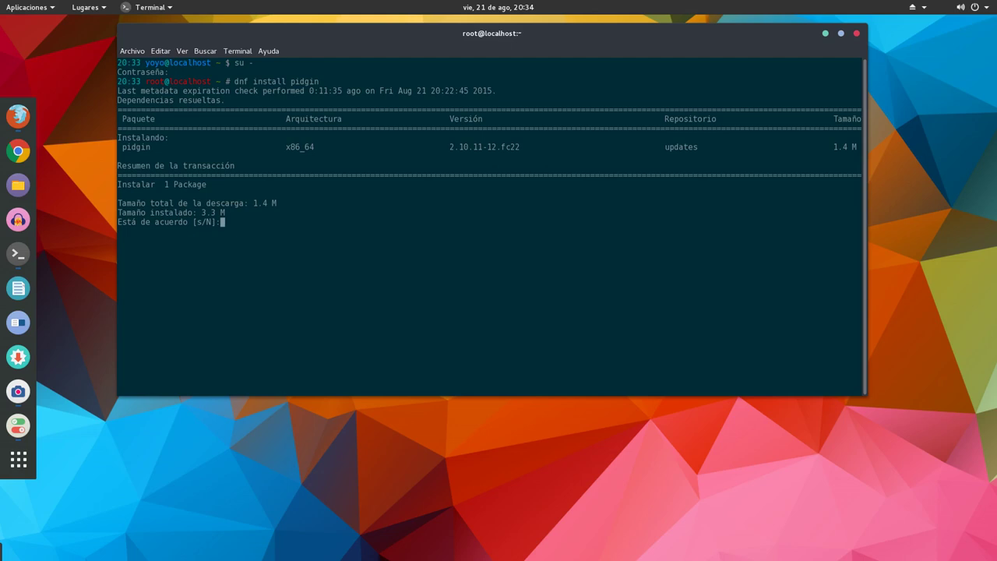
text(s)
key(Return)
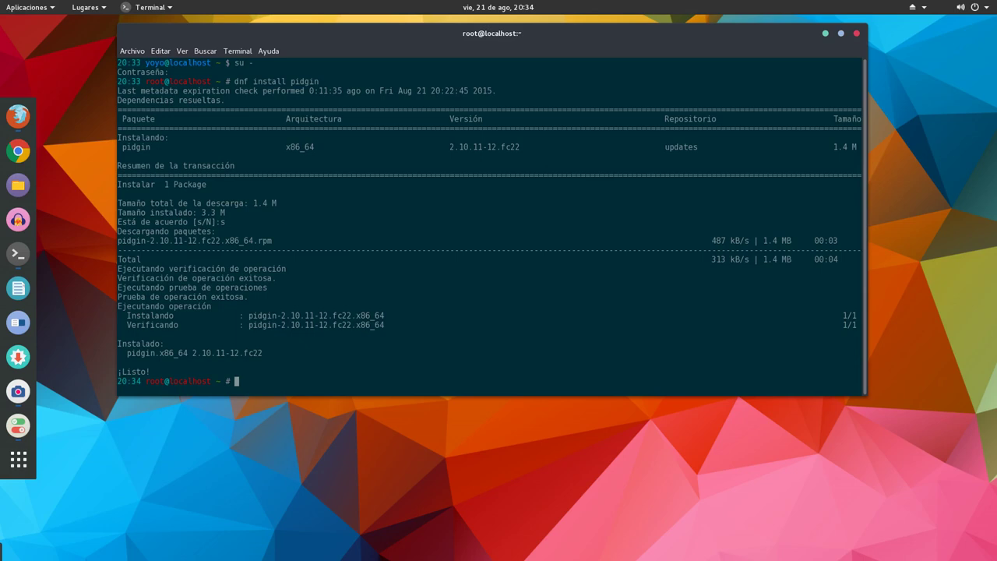
Check for system updates with dnf update and leave the root session with exit
text(dn)
text(f update)
key(Return)
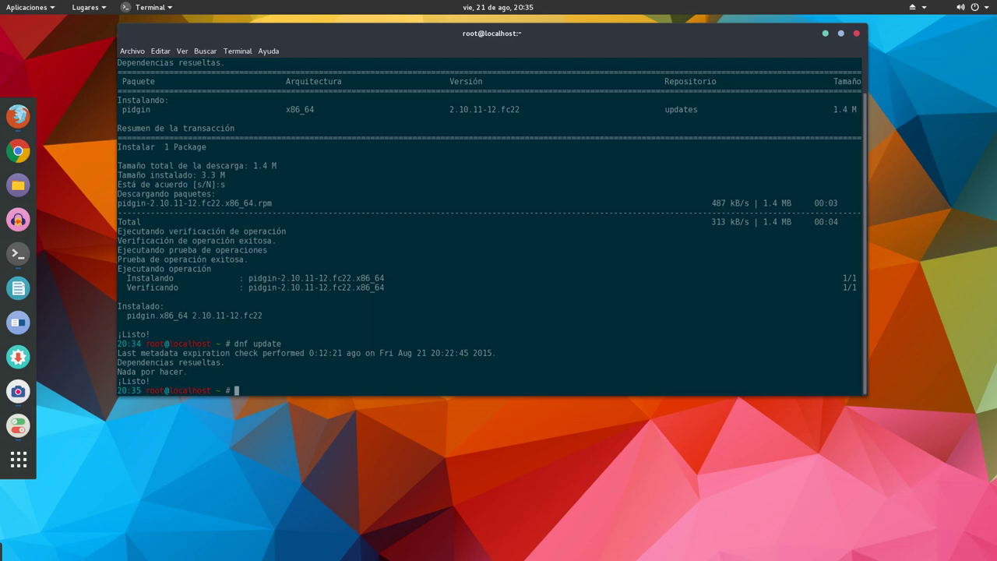
text(exit)
key(Return)
Run htop to examine the running processes and memory use, and close the terminal together with that process
text(htop)
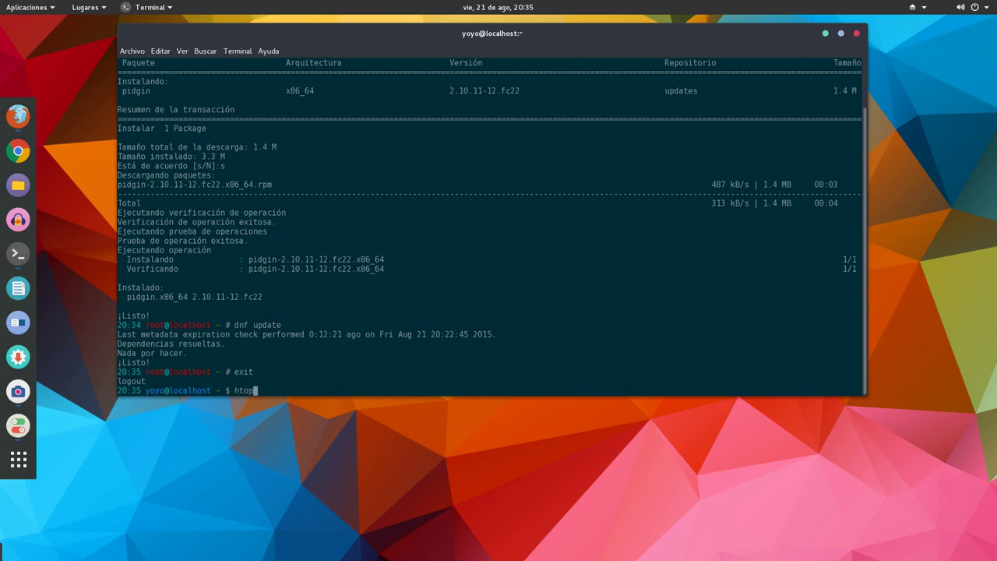
key(Return)
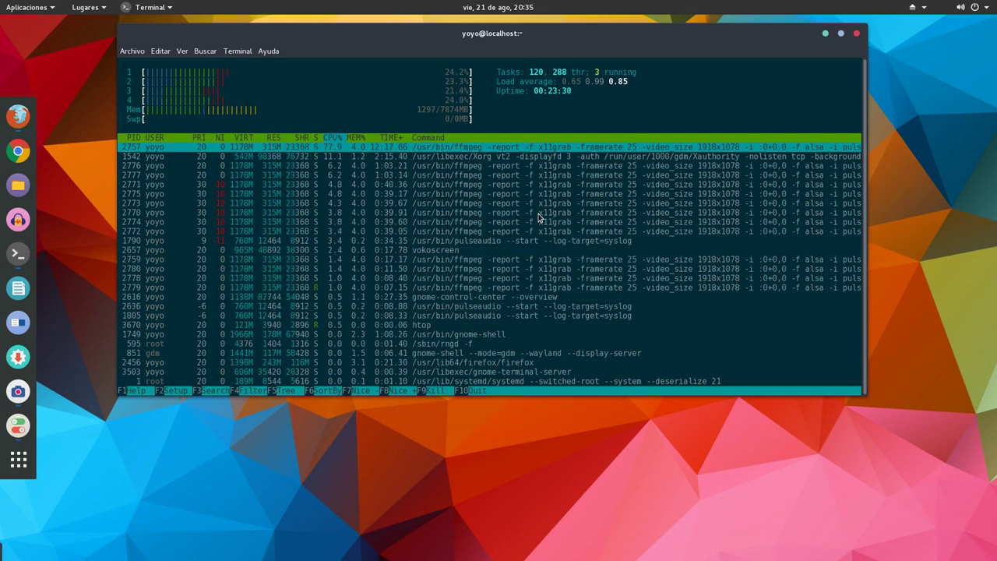
drag(439, 33, 427, 102)
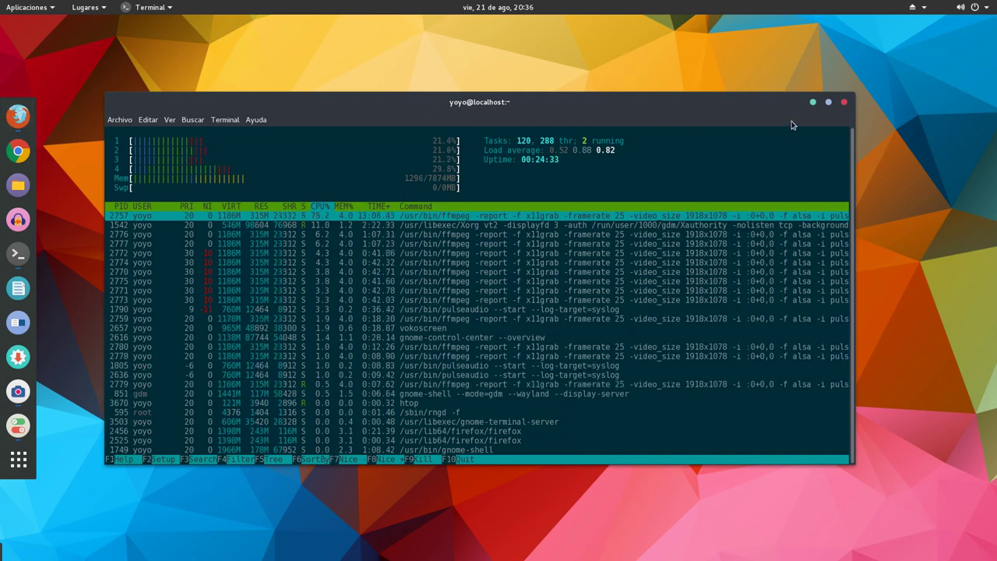
click(845, 103)
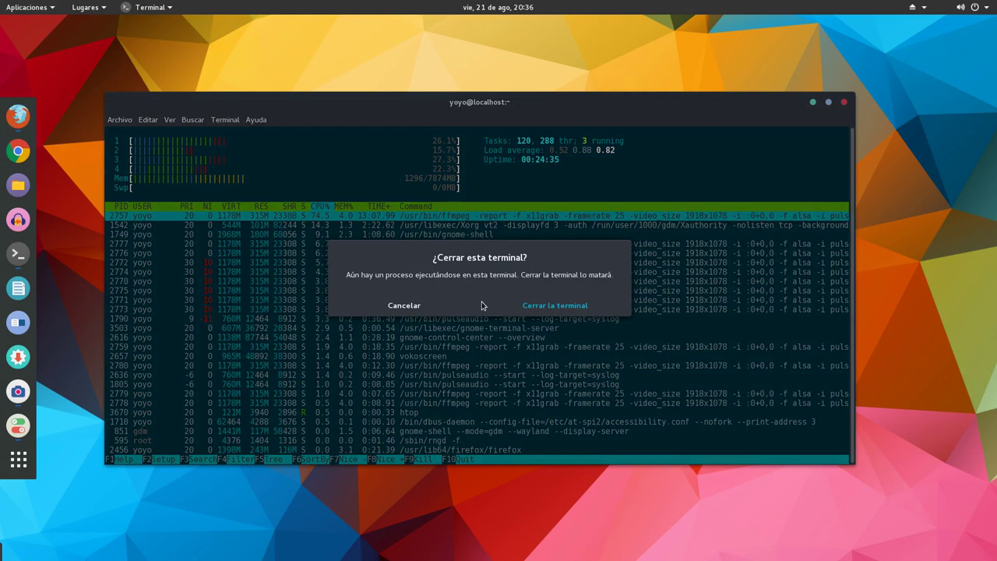
click(537, 306)
Open the file manager and go from Equipo to the yum.repos.d folder inside etc
click(18, 185)
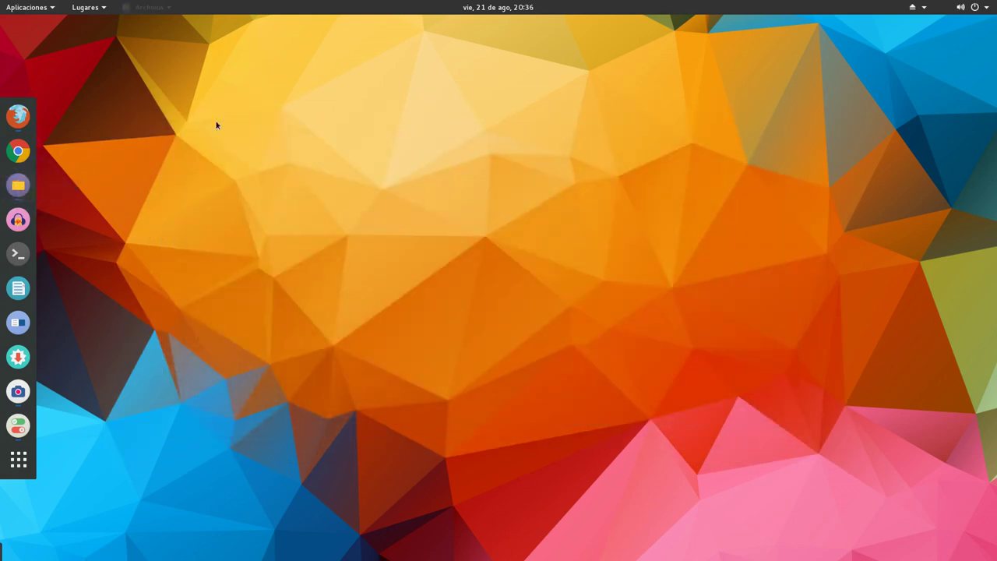
drag(479, 129, 390, 97)
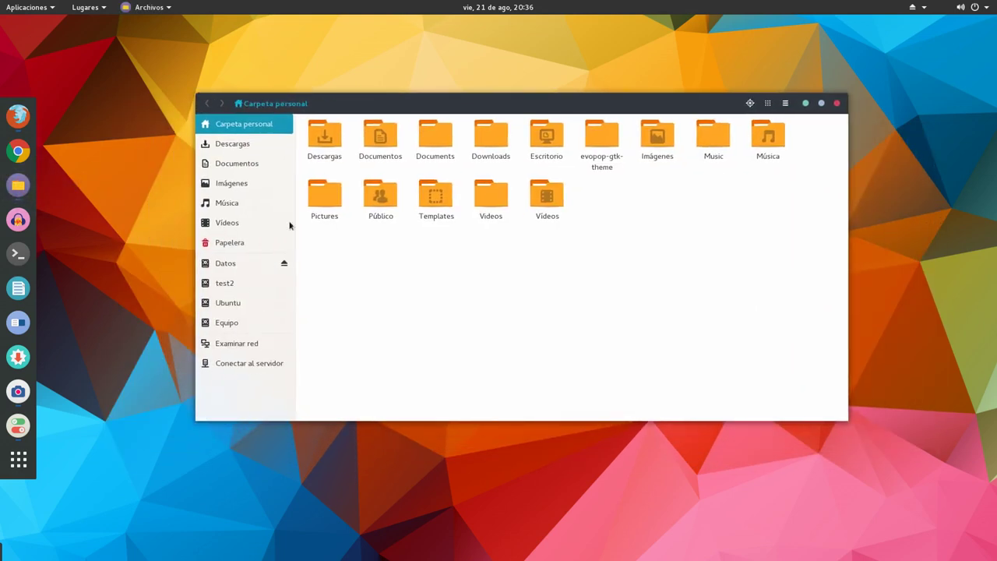
click(232, 325)
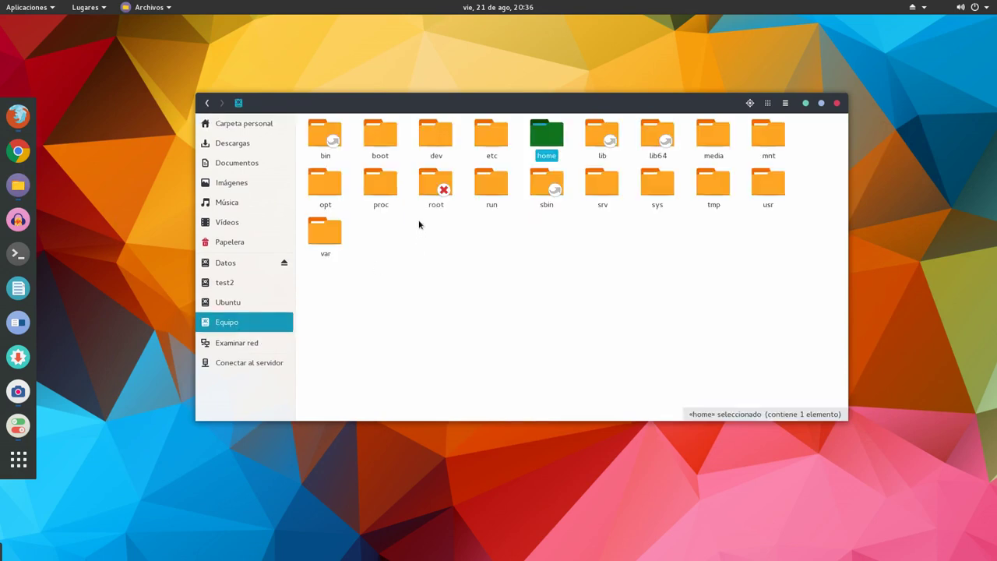
double_click(484, 134)
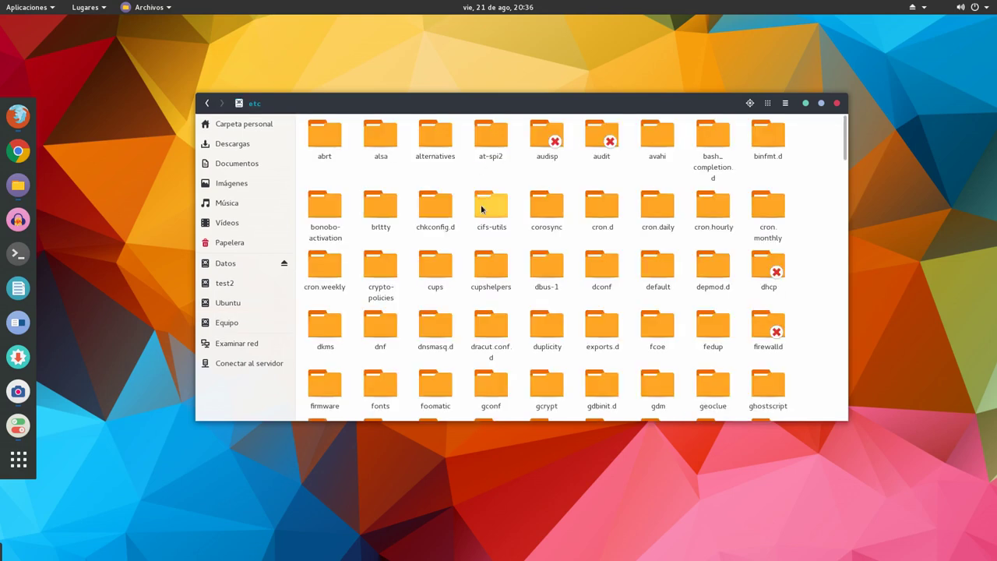
scroll(482, 209, down, 10)
scroll(483, 206, down, 5)
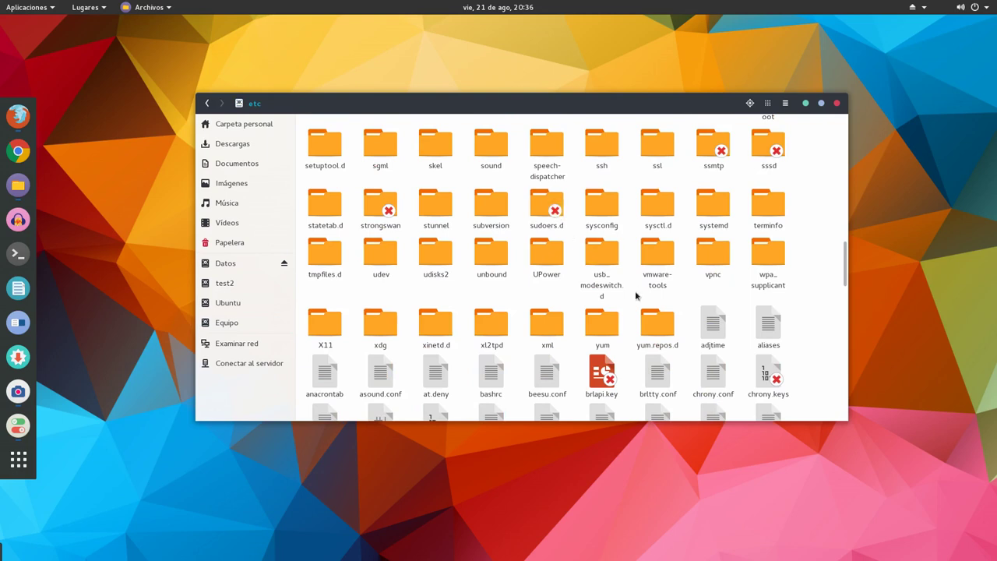
double_click(658, 323)
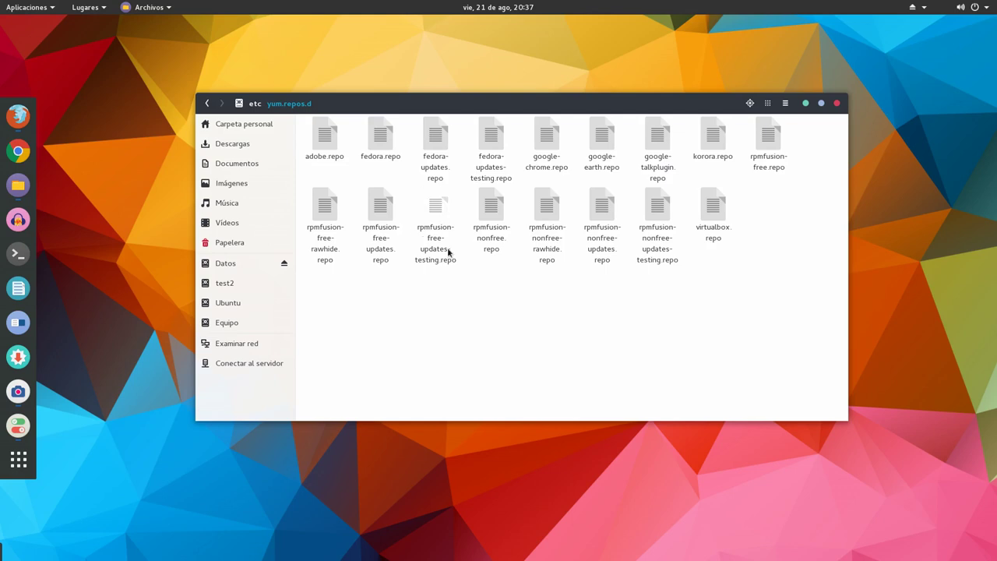
Open adobe.repo in the text editor to read its repository settings, and close the editor
drag(449, 107, 389, 74)
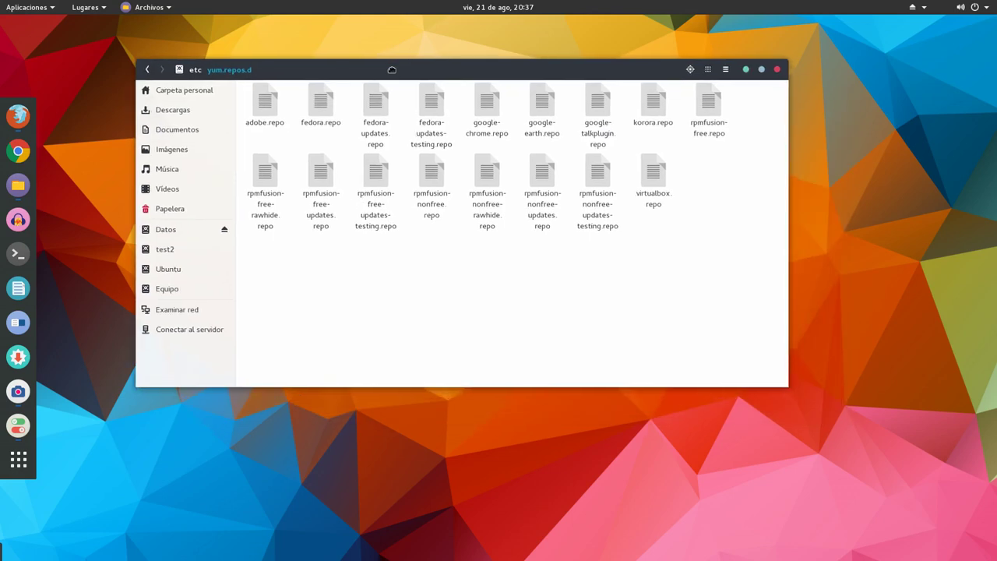
right_click(267, 116)
click(305, 121)
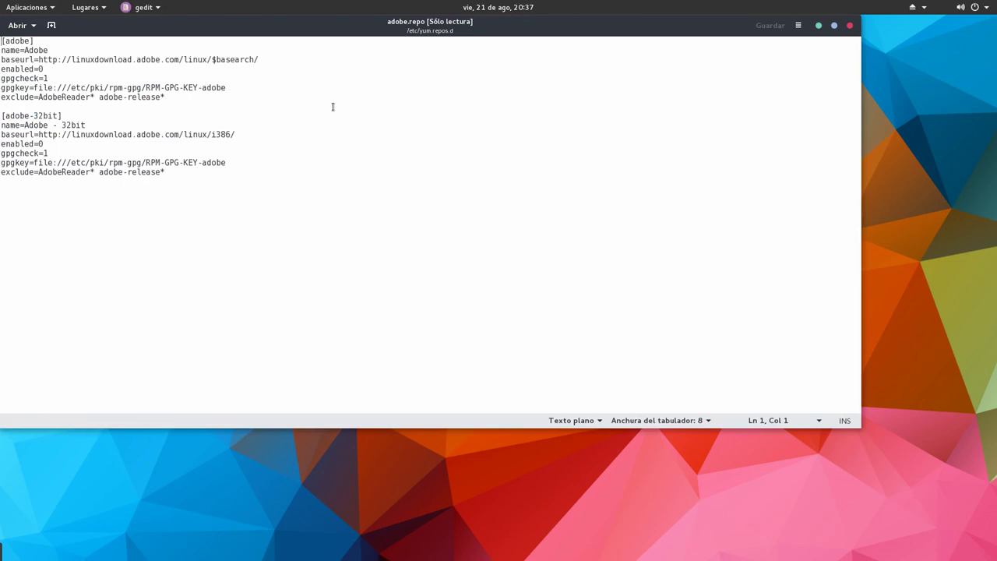
drag(491, 23, 545, 66)
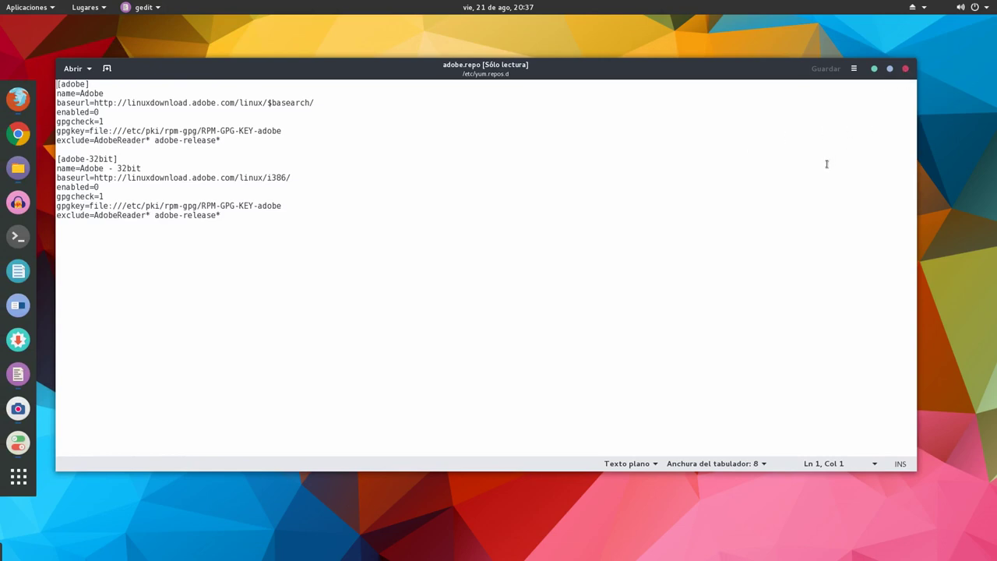
click(906, 69)
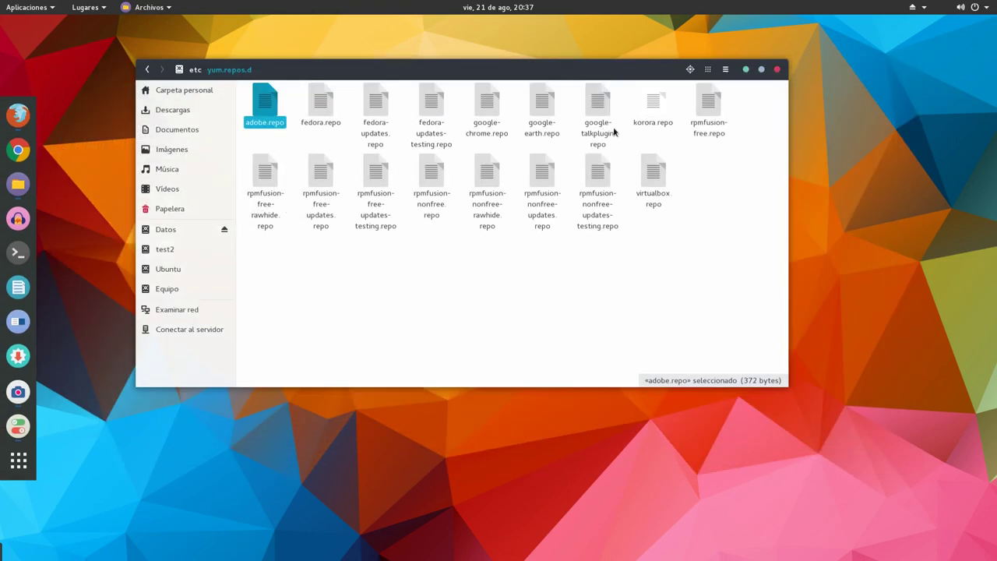
Go through the repository files in yum.repos.d, selecting the fedora, korora, rpmfusion-free and virtualbox ones
click(322, 110)
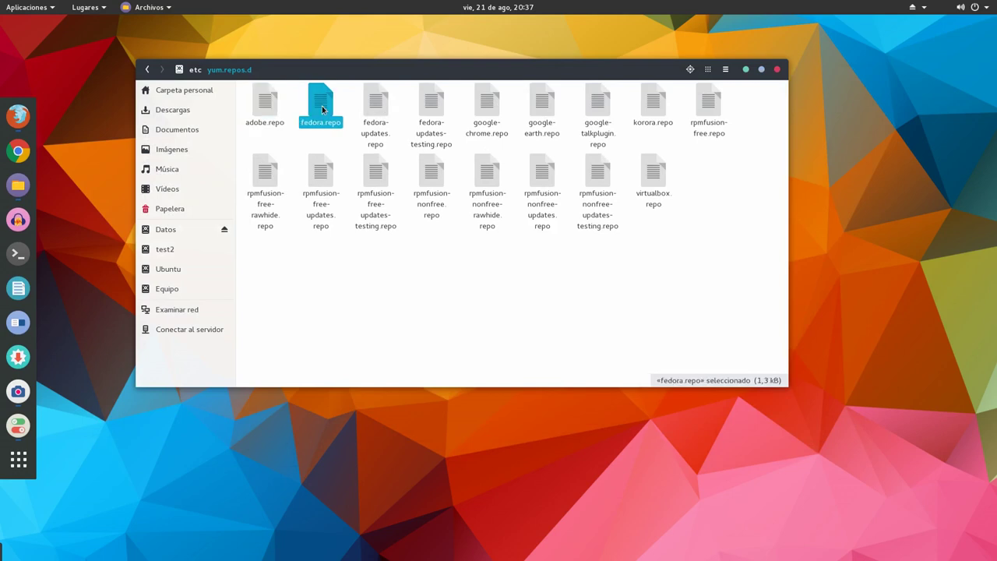
click(374, 106)
click(318, 110)
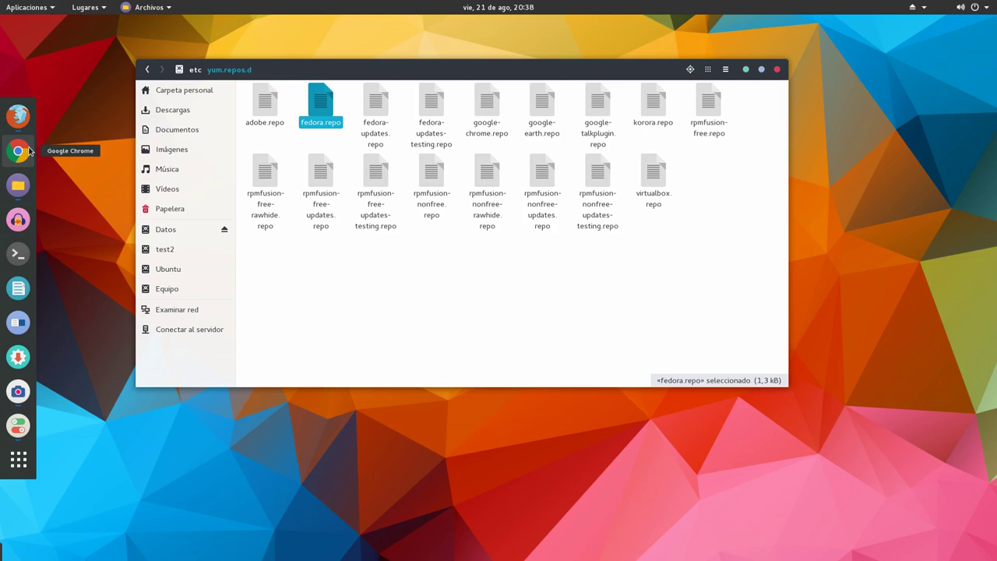
drag(324, 69, 333, 71)
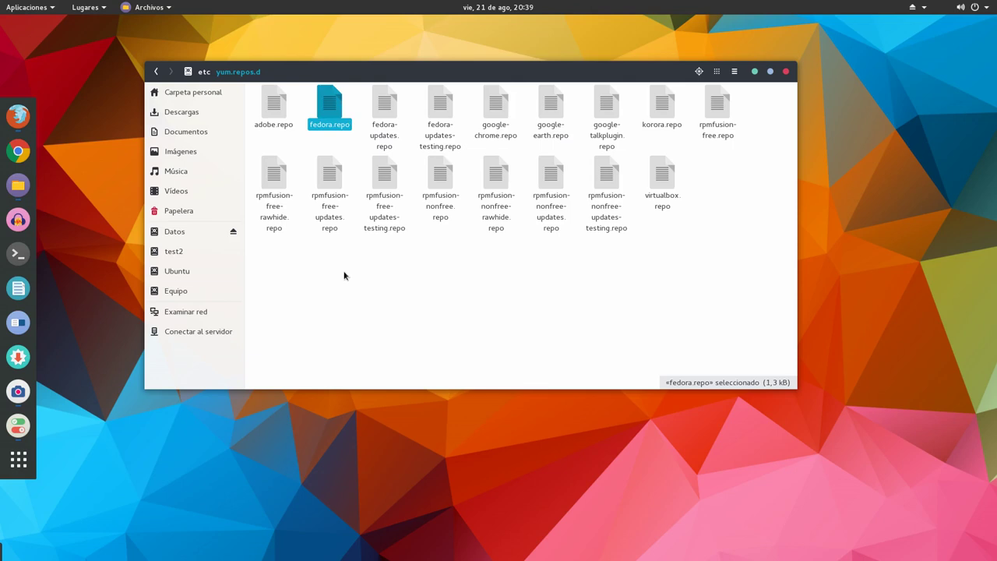
click(664, 107)
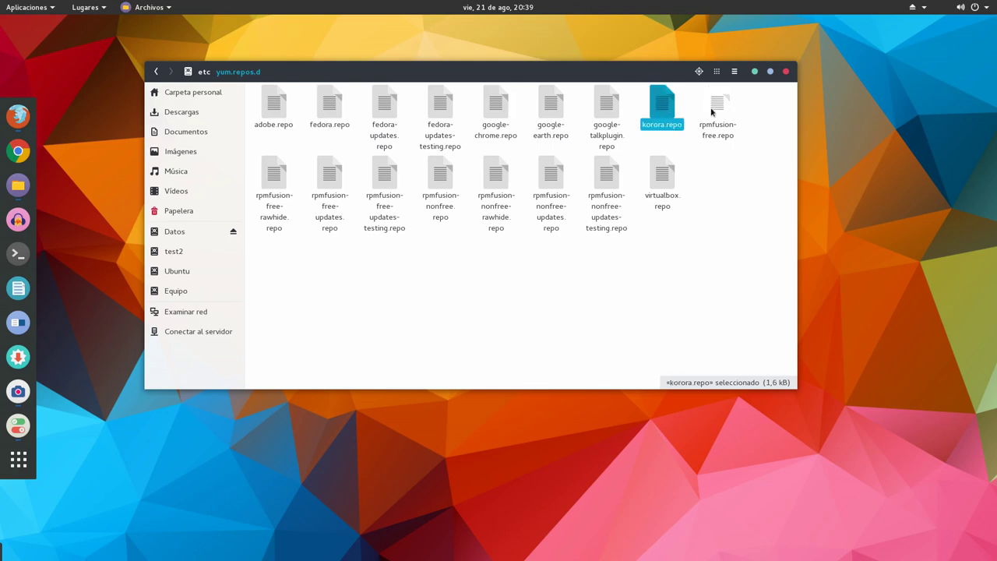
click(713, 113)
click(274, 215)
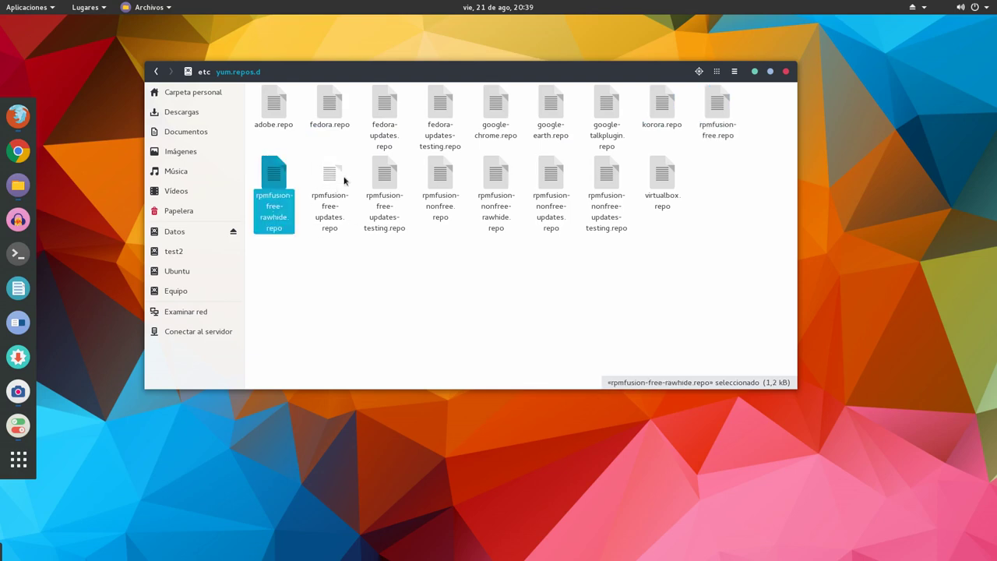
click(328, 184)
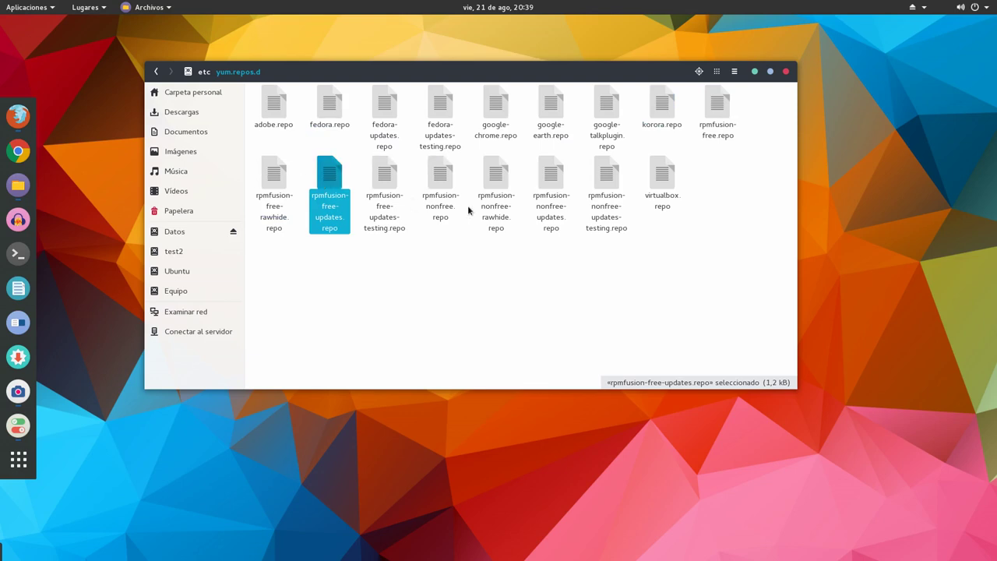
click(654, 180)
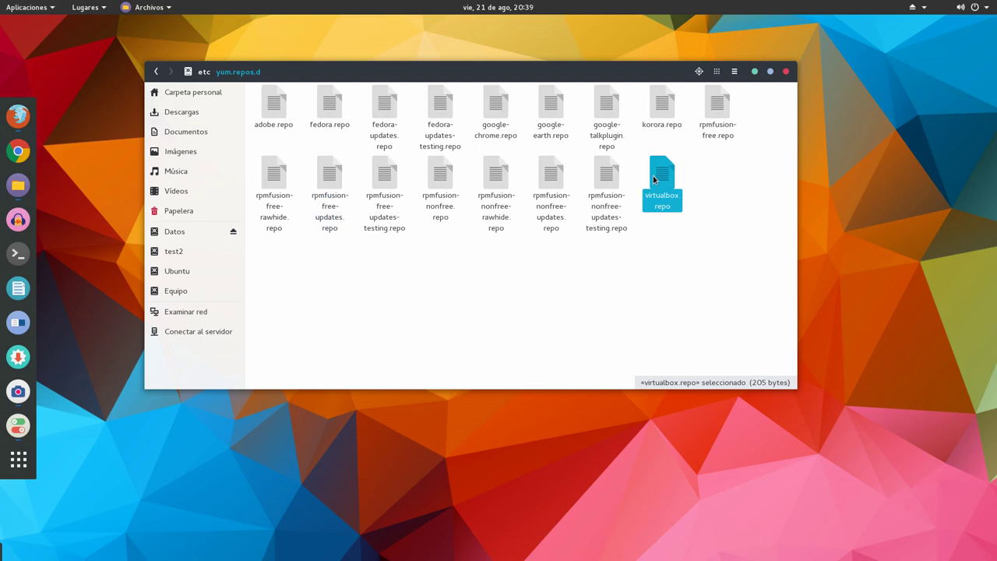
Search the installed applications for "vir", clear the search, and close the yum.repos.d file manager window
mouse_move(1, 1)
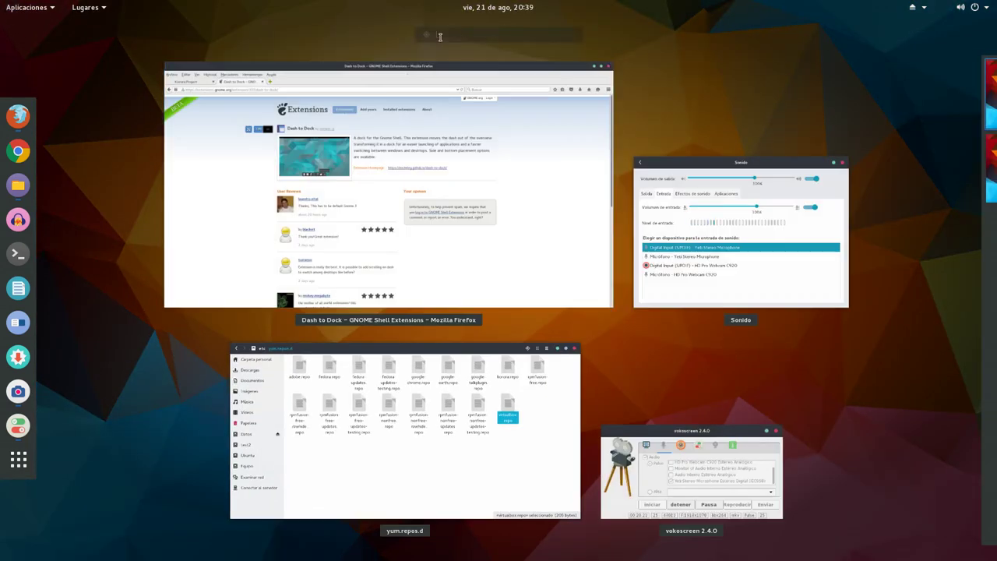
text(vir)
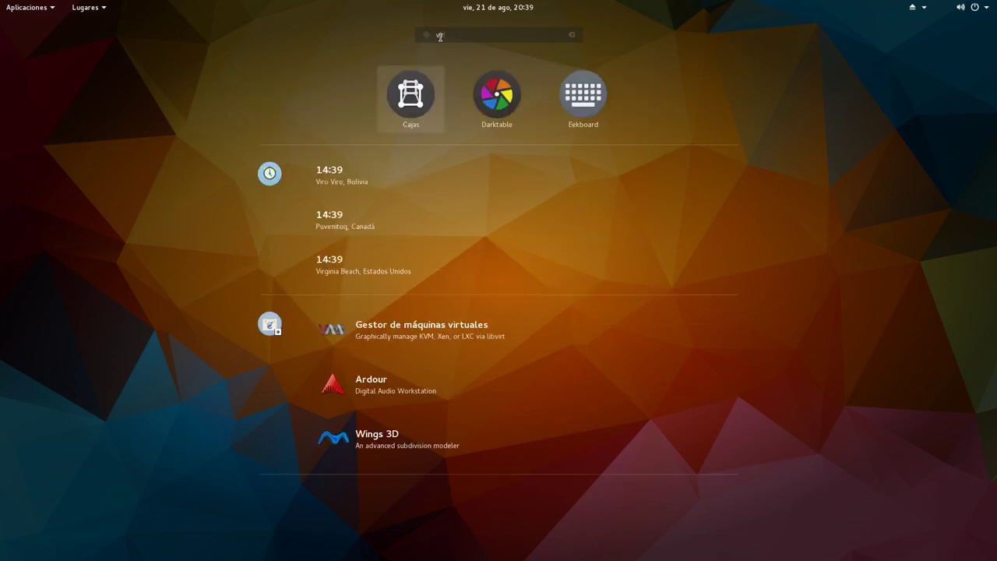
key(BackSpace)
key(BackSpace)
key(BackSpace)
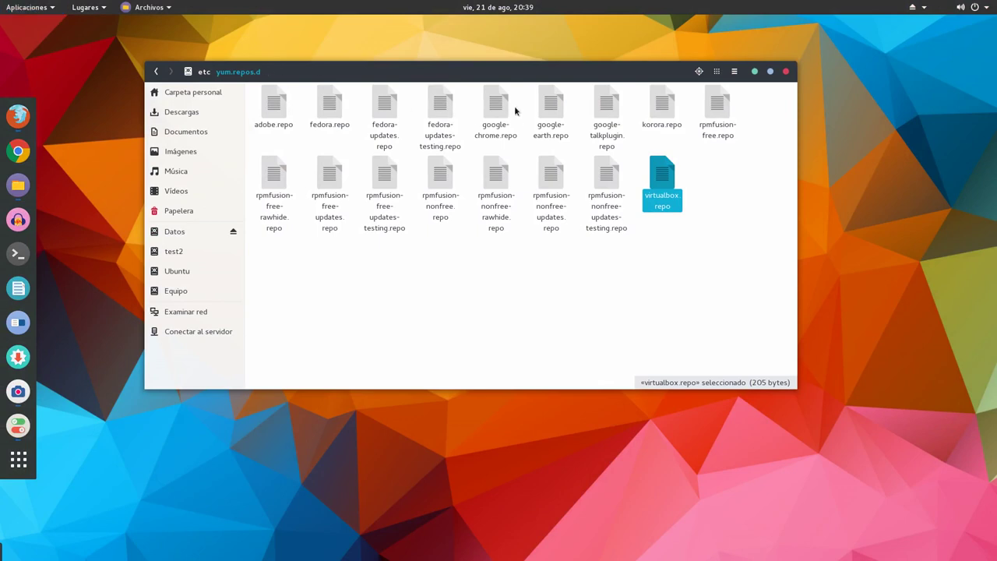
drag(363, 74, 394, 76)
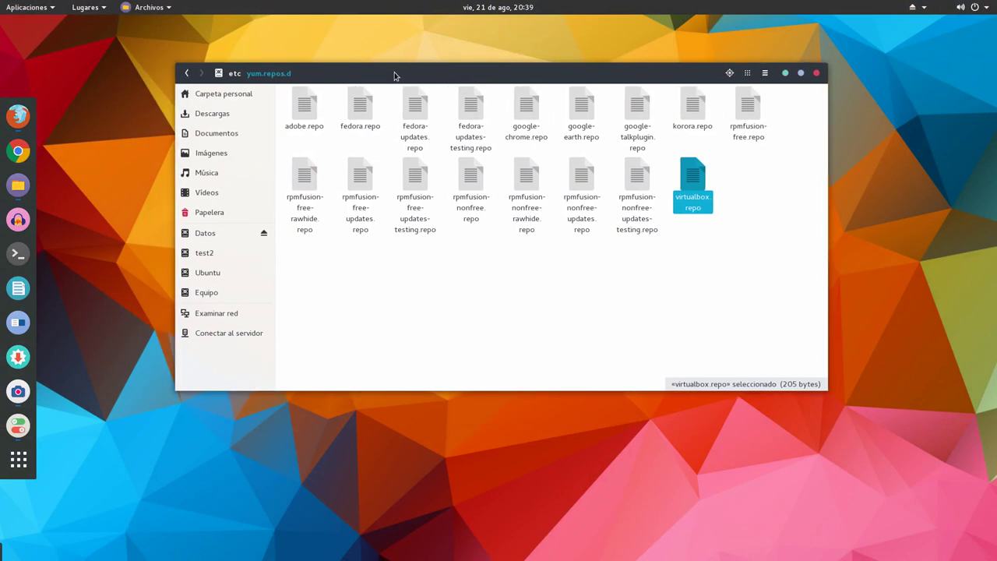
click(816, 73)
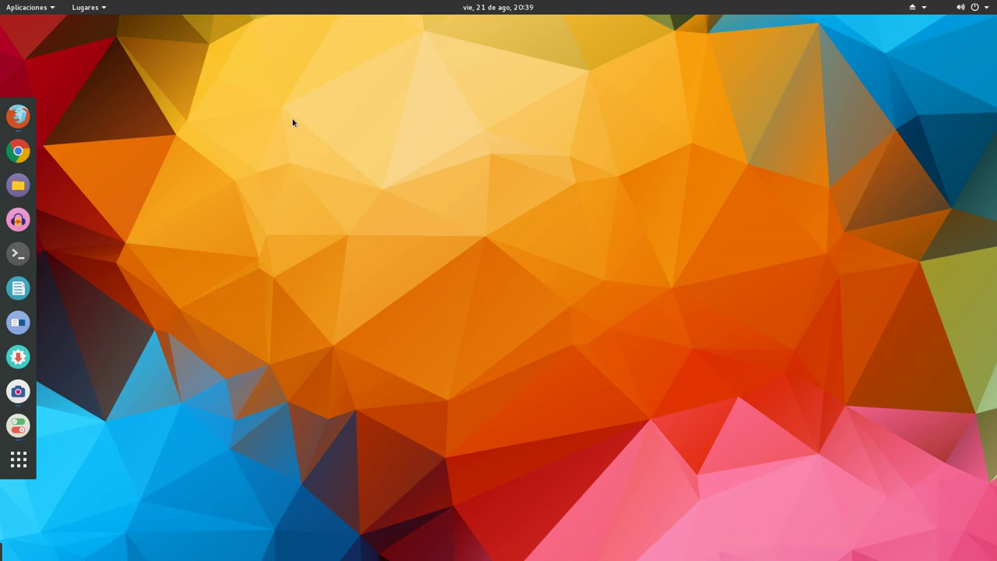
Close Firefox with all its tabs from the Korora Project page, and briefly reopen it on its start page before closing it again
mouse_move(1, 1)
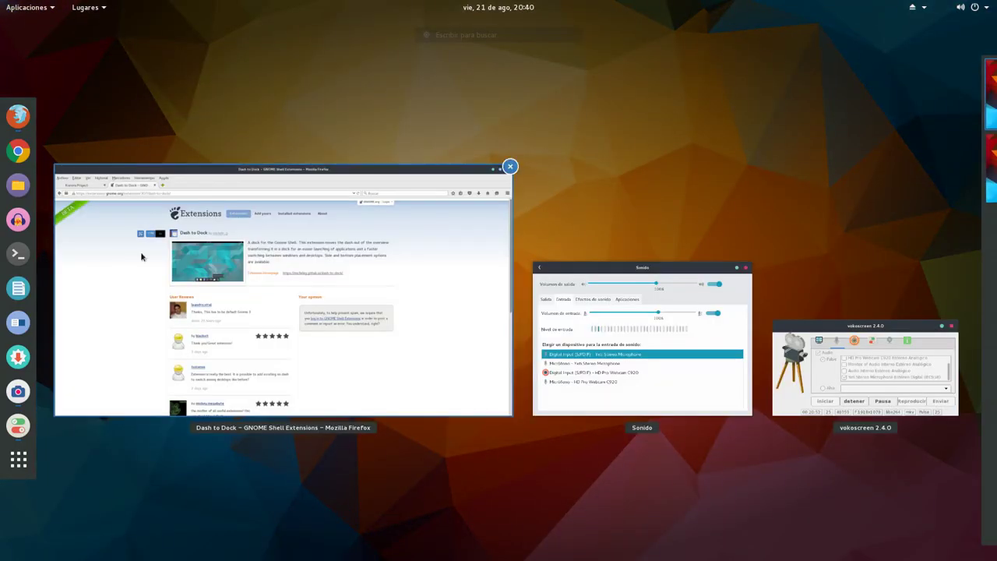
click(120, 278)
click(64, 63)
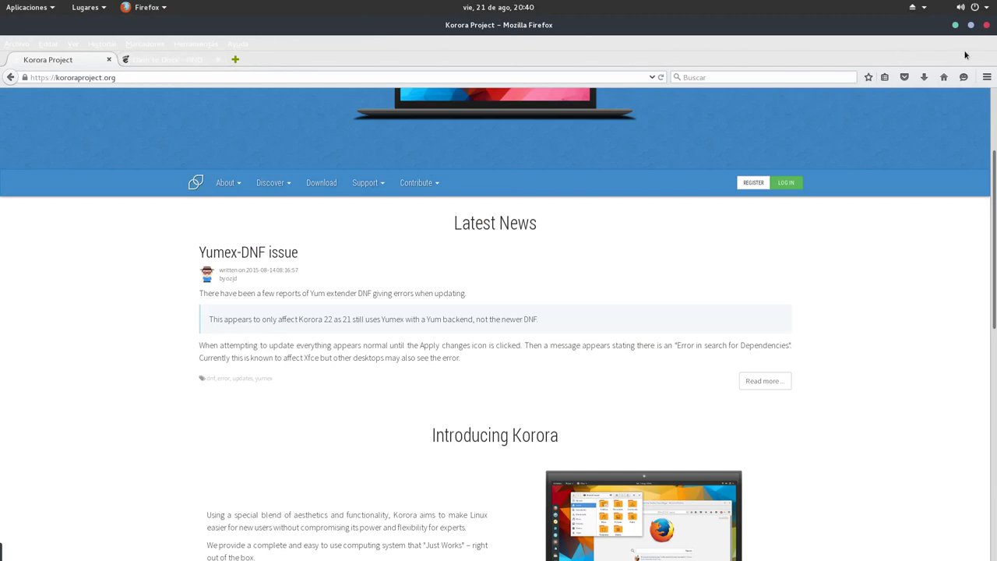
click(987, 27)
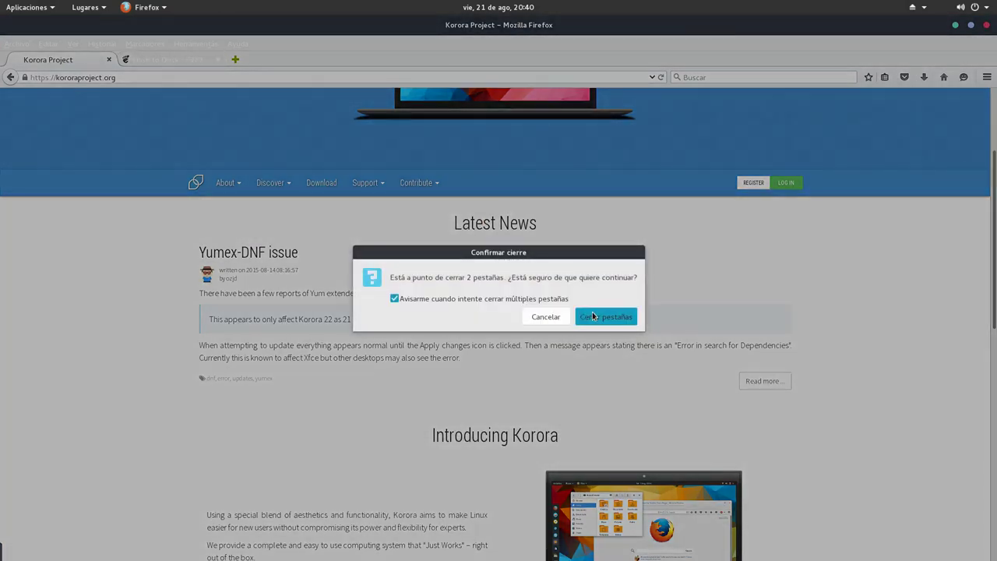
click(605, 317)
click(18, 117)
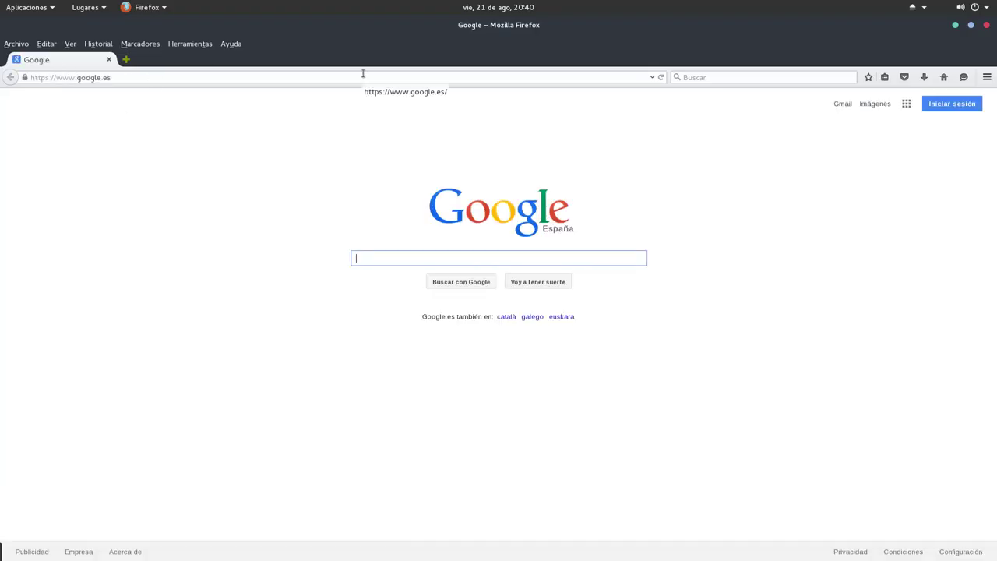
click(988, 25)
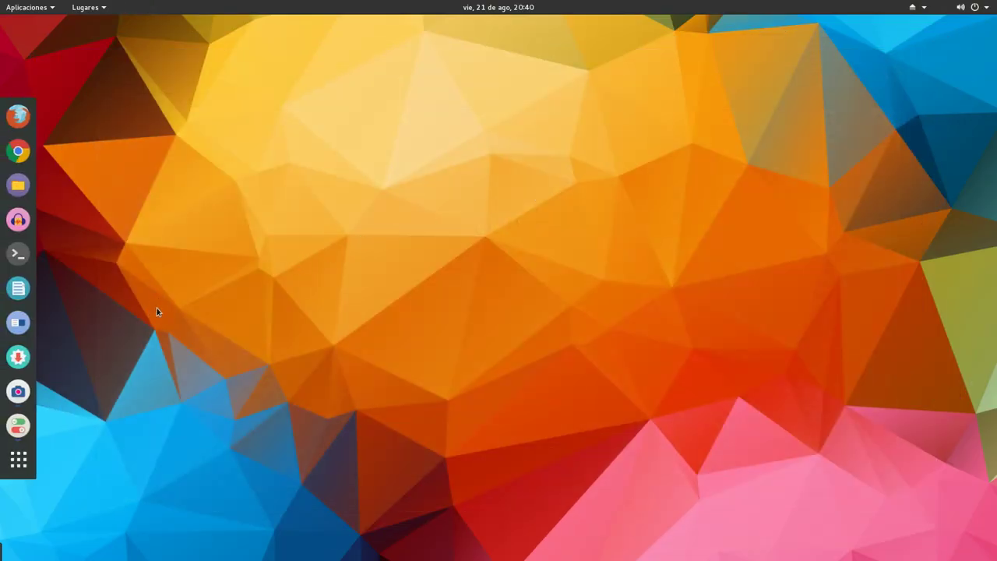
Open the system settings and look at Fecha y hora and the Detalles overview of Korora 22
click(977, 10)
click(848, 184)
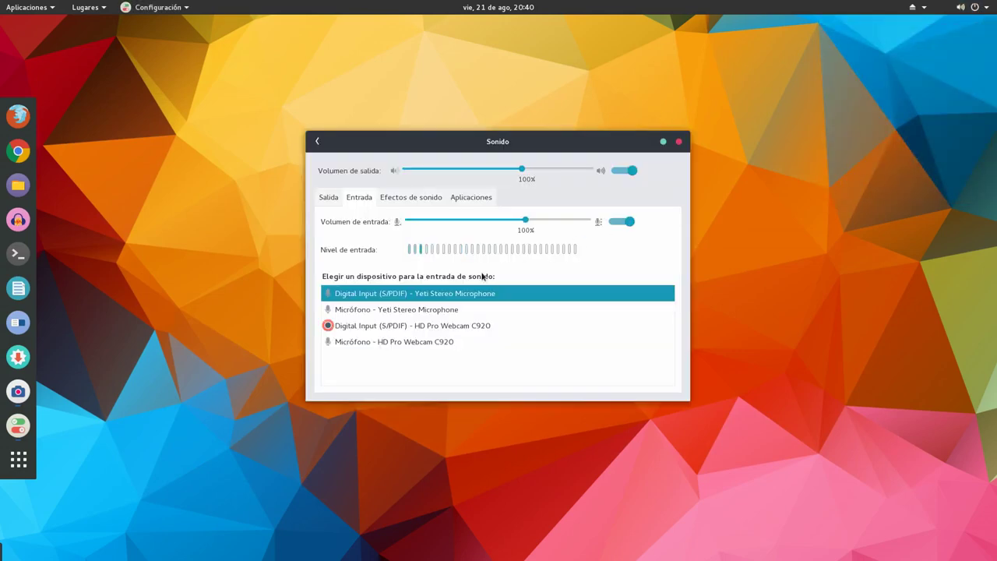
click(316, 143)
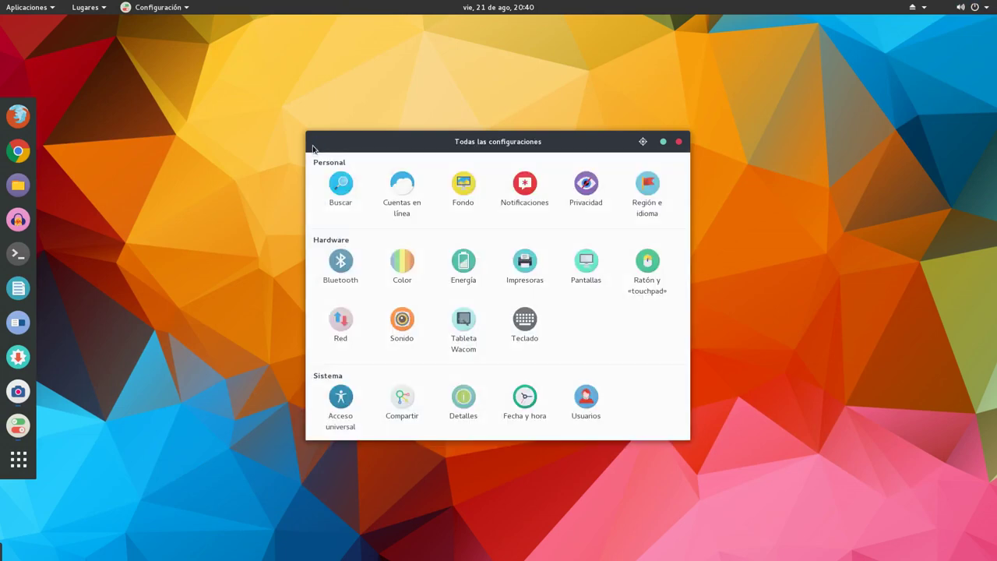
click(515, 397)
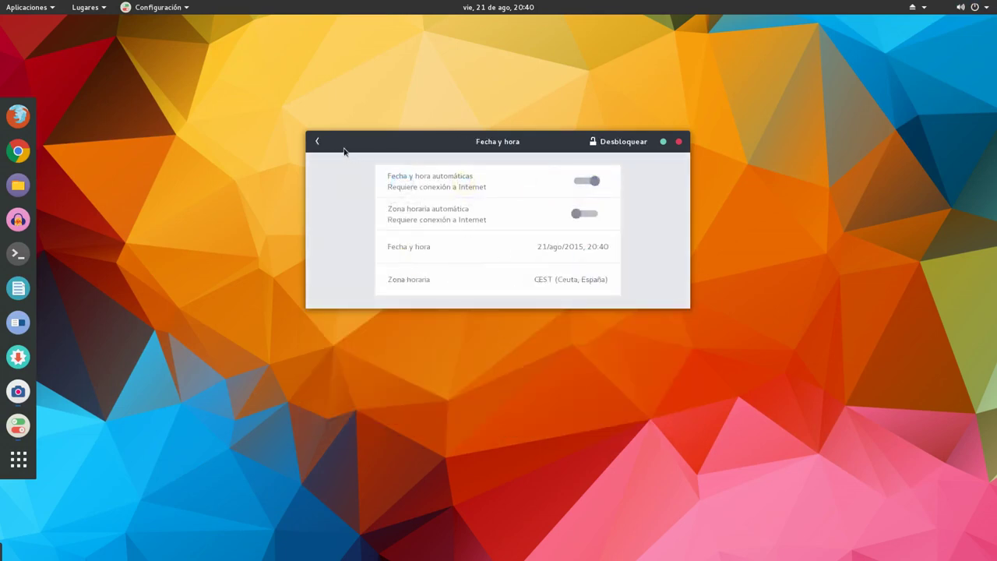
click(318, 141)
click(466, 405)
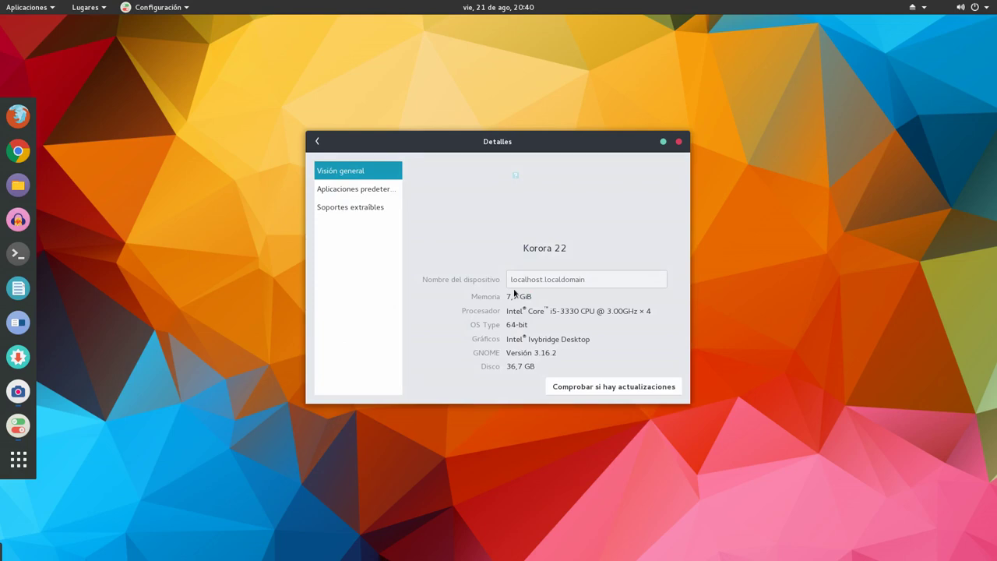
Open a terminal, enlarge and reposition its window, and run inxi -S to read the system information
click(18, 253)
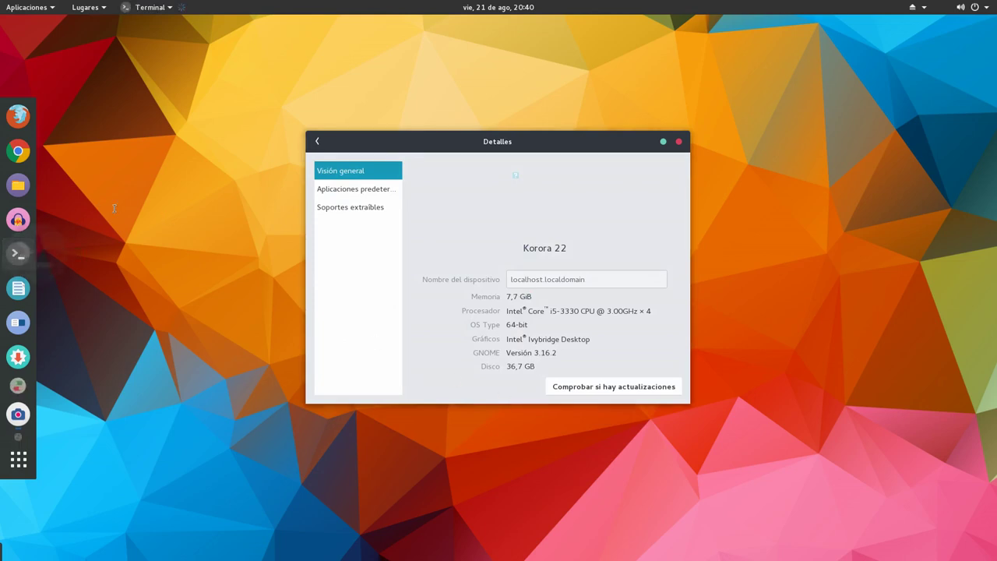
drag(379, 283, 716, 382)
drag(335, 36, 432, 81)
text(inxi -S)
key(Return)
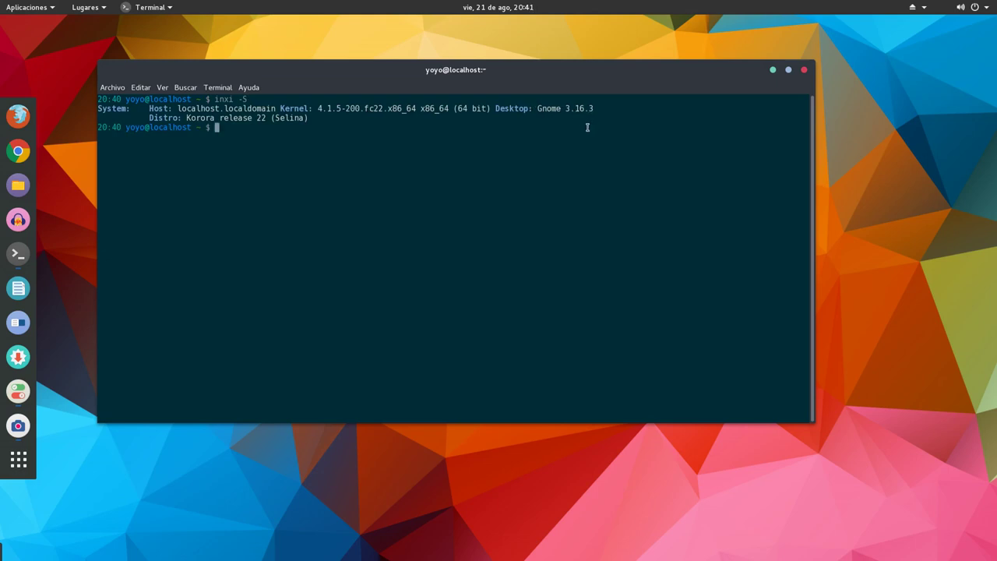
Minimize the terminal window and close the Detalles settings window
drag(465, 80, 513, 100)
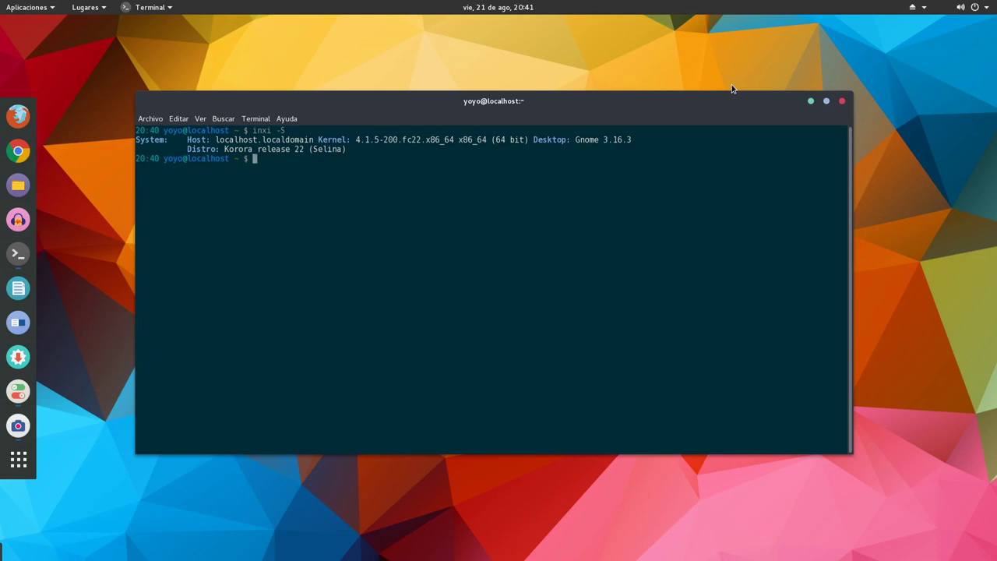
click(810, 102)
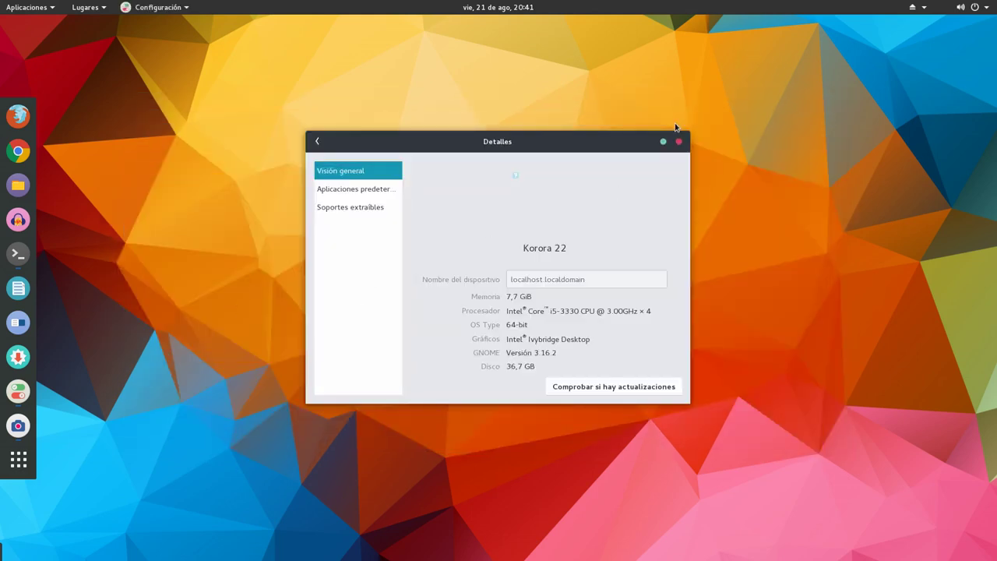
key(ctrl+q)
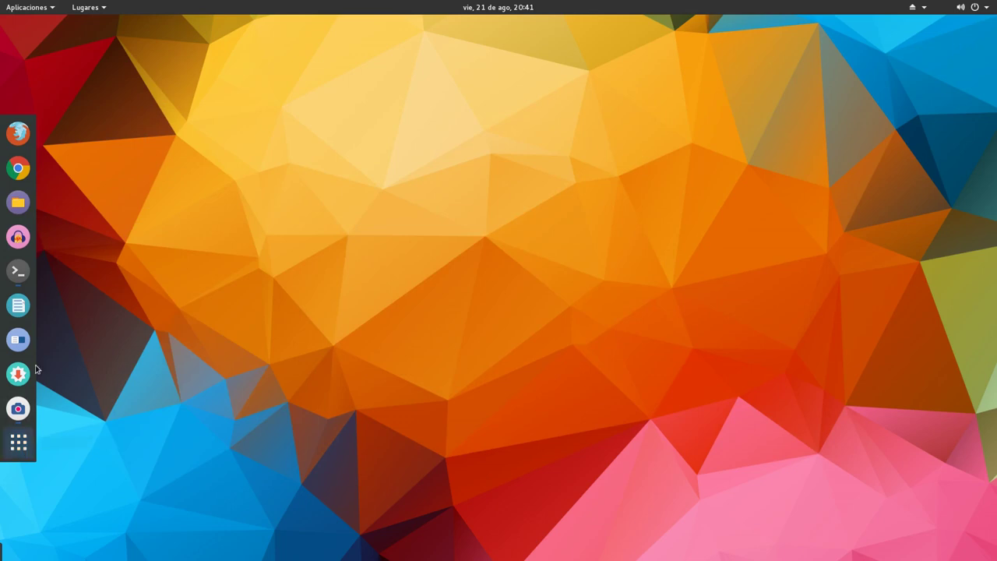
Restore the terminal, enlarge its window and try to list the repositories with dnf reposlist
click(31, 272)
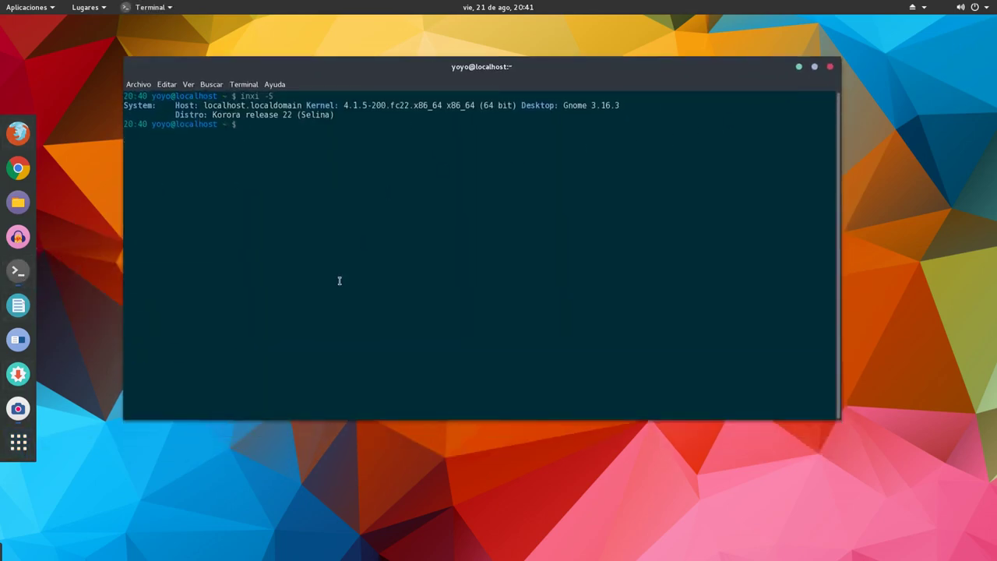
drag(838, 418, 907, 444)
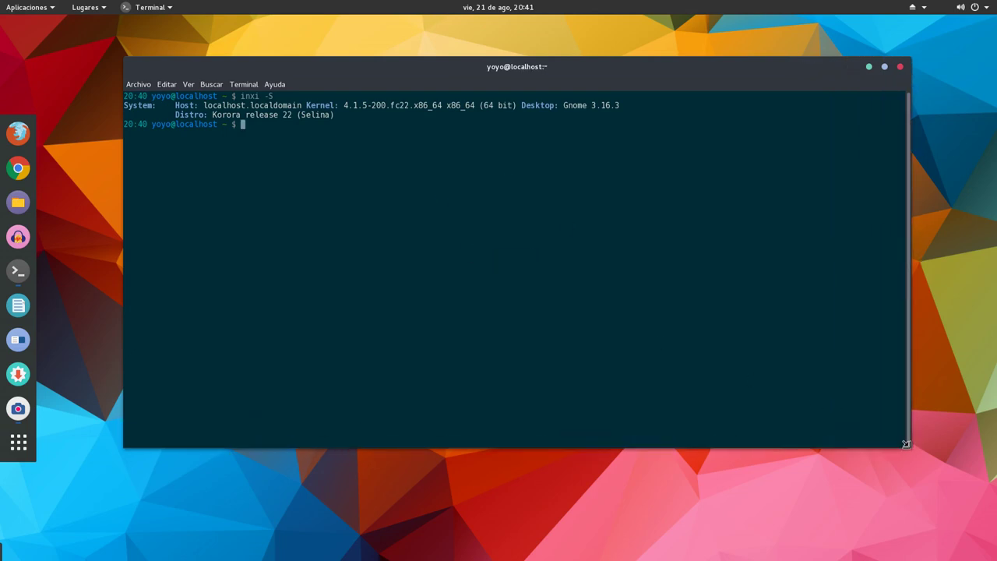
text(dnf reposlist)
key(Return)
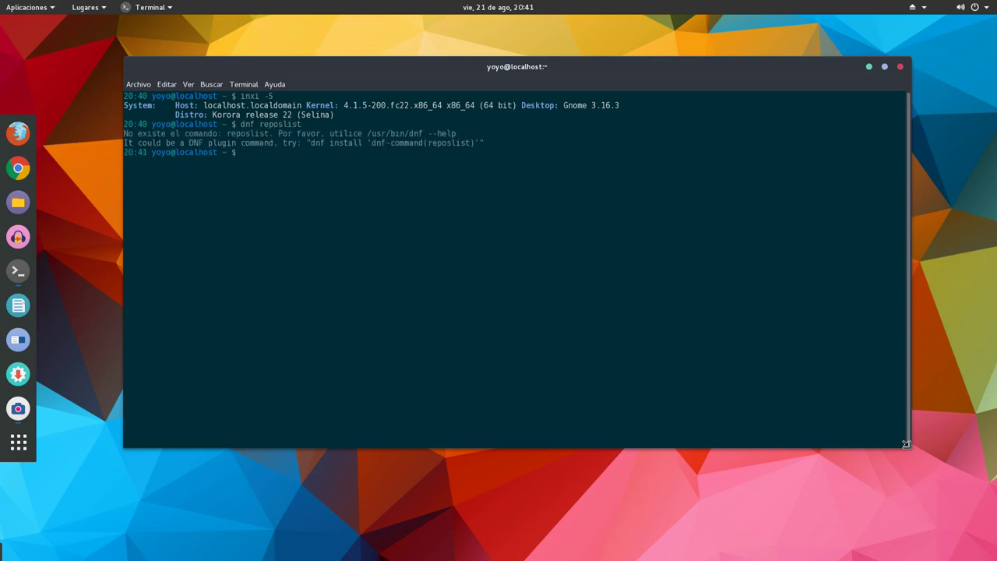
Switch to the root account with su - and its password, and list the enabled repositories with dnf repolist
text(sud)
key(BackSpace)
text(-)
key(Return)
key(Return)
text(dnf repolist)
key(Return)
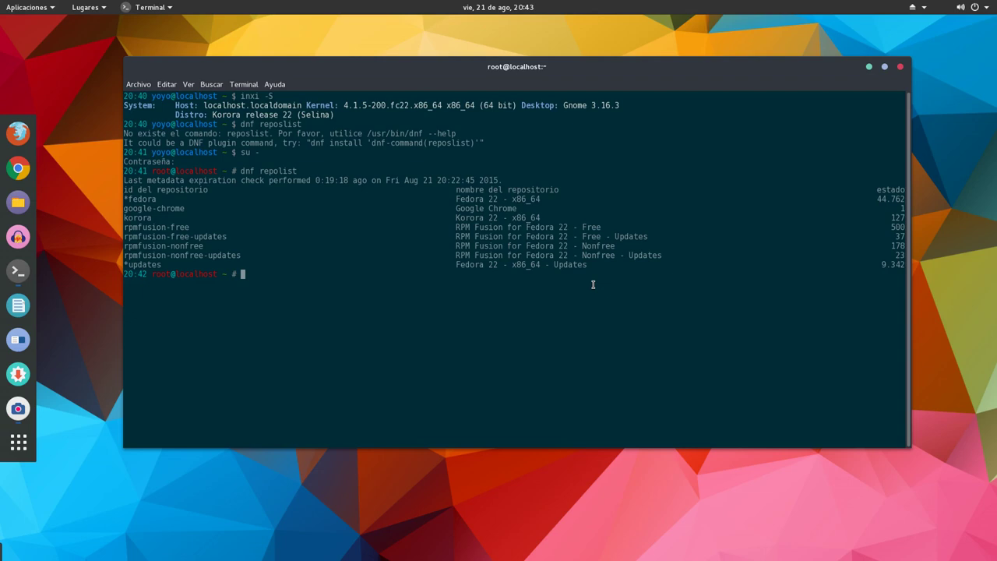
Exit the root session and minimize the terminal window
text(exit)
key(Return)
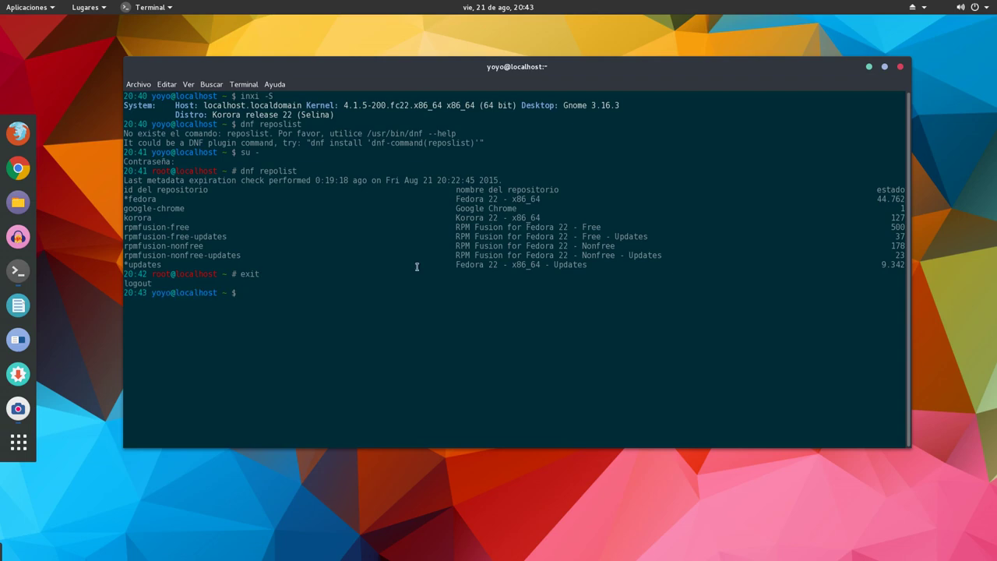
click(869, 67)
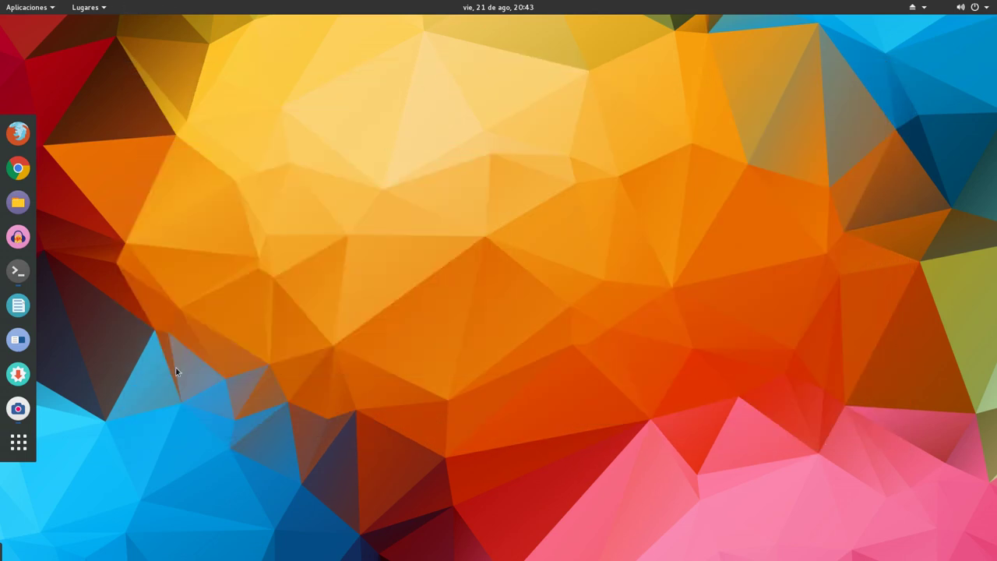
Browse all pages of the applications grid to review the installed programs, and return to the desktop
key(super+a)
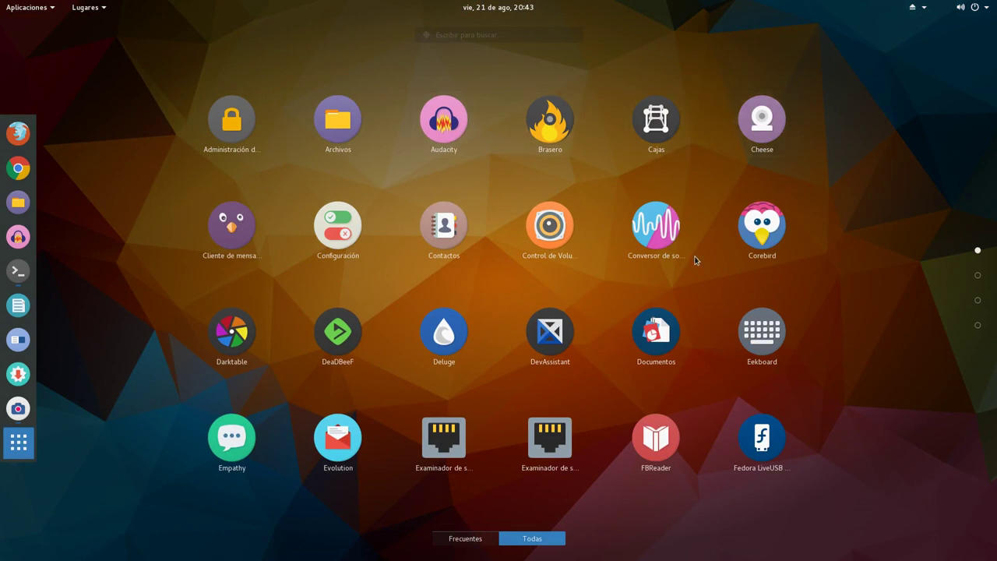
scroll(696, 260, down, 3)
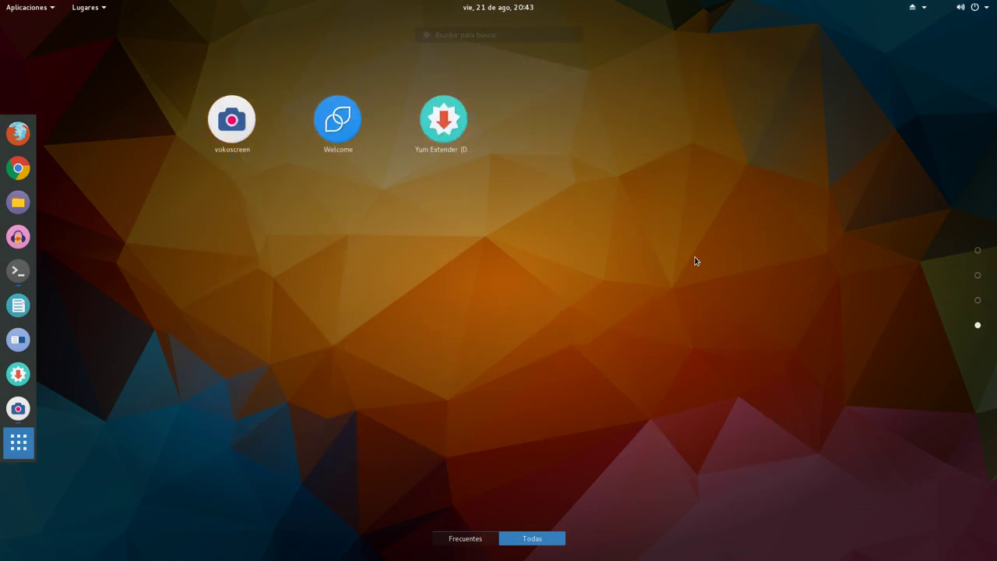
scroll(696, 260, up, 3)
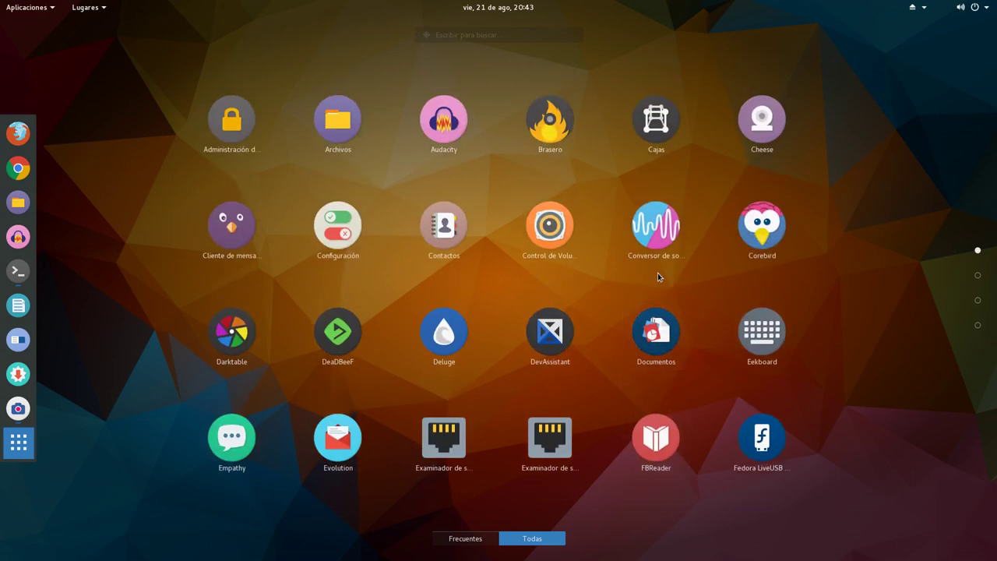
scroll(658, 276, down, 2)
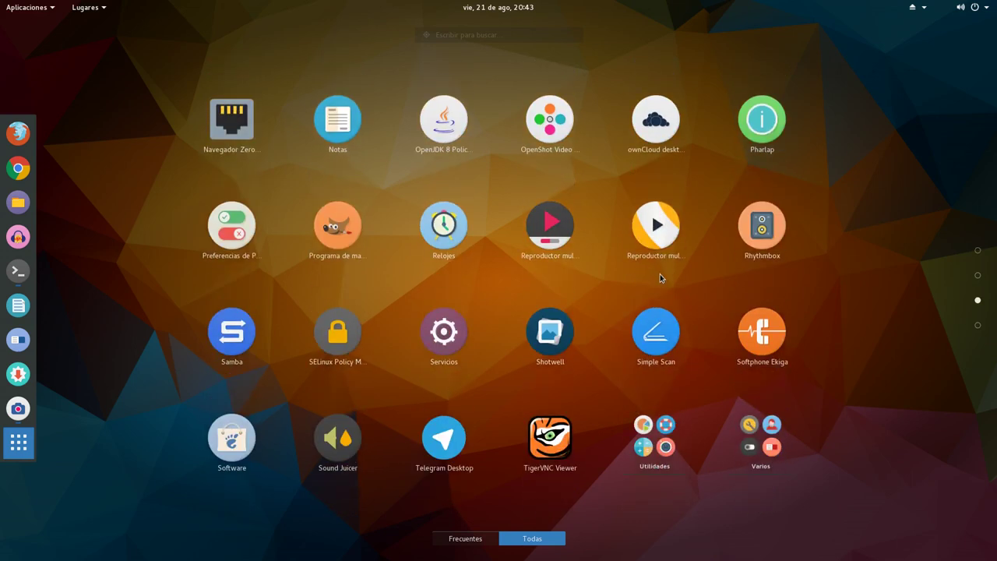
scroll(680, 325, up, 1)
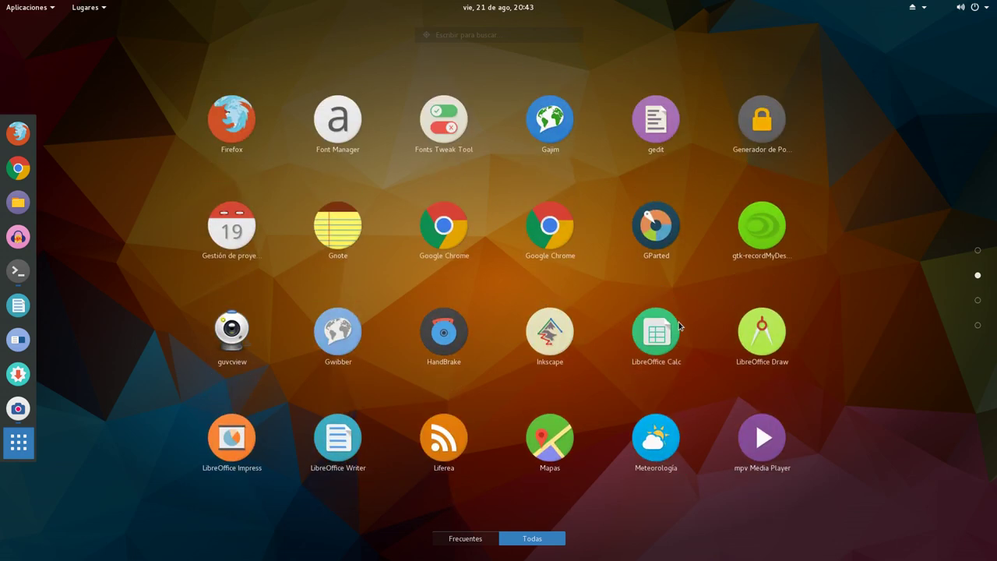
scroll(662, 321, down, 2)
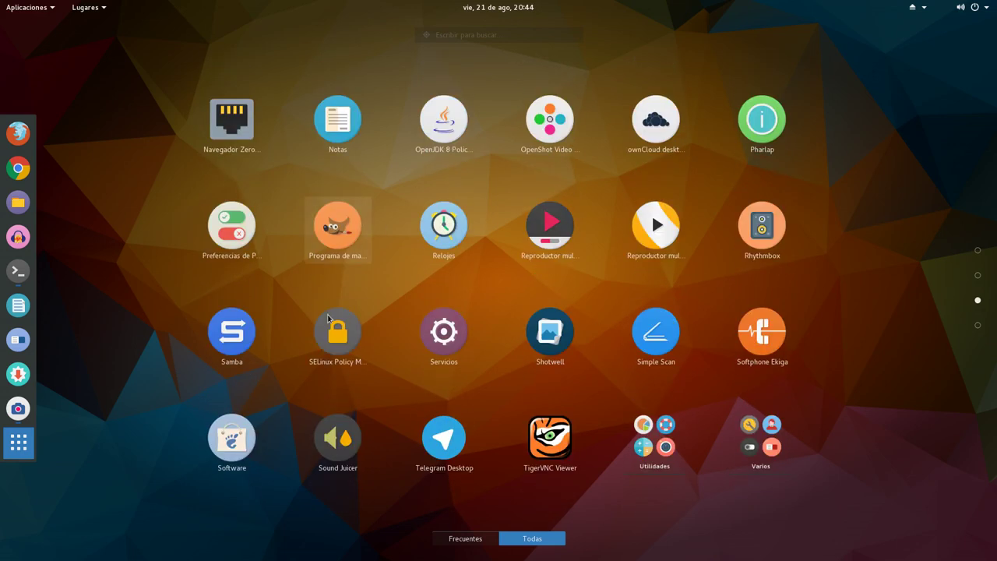
scroll(302, 333, down, 1)
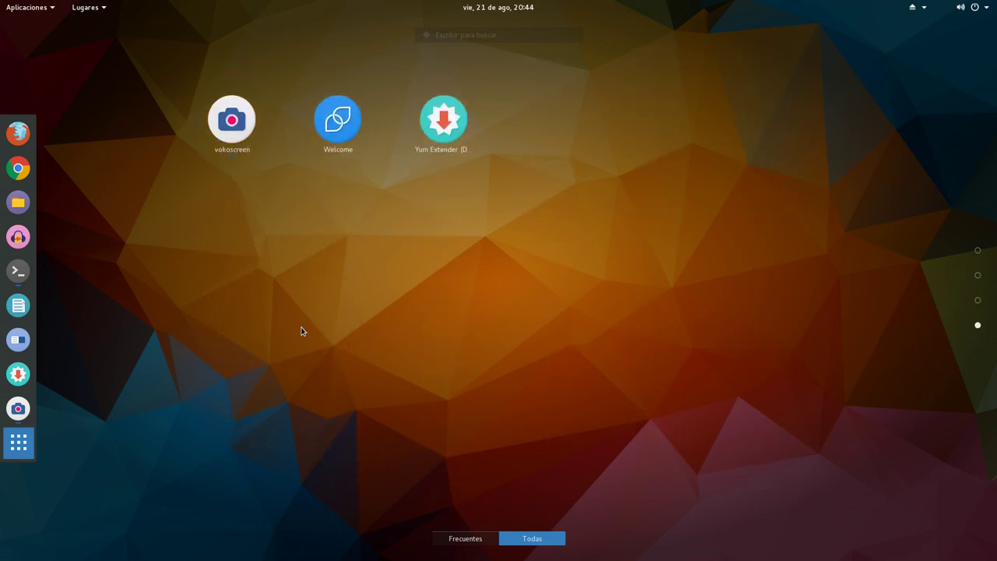
scroll(302, 331, up, 1)
scroll(301, 332, down, 1)
scroll(302, 331, up, 1)
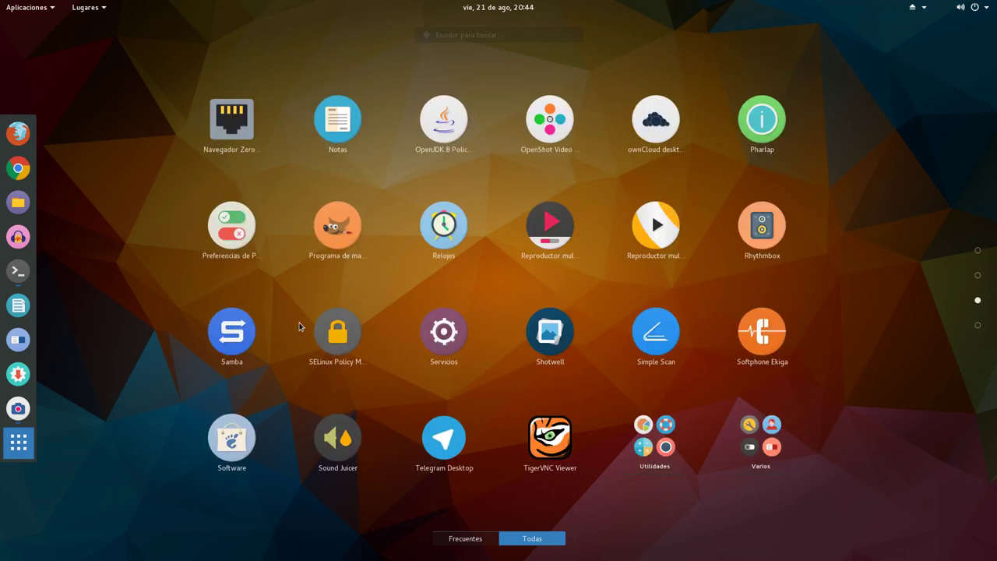
scroll(301, 328, down, 1)
scroll(301, 327, up, 1)
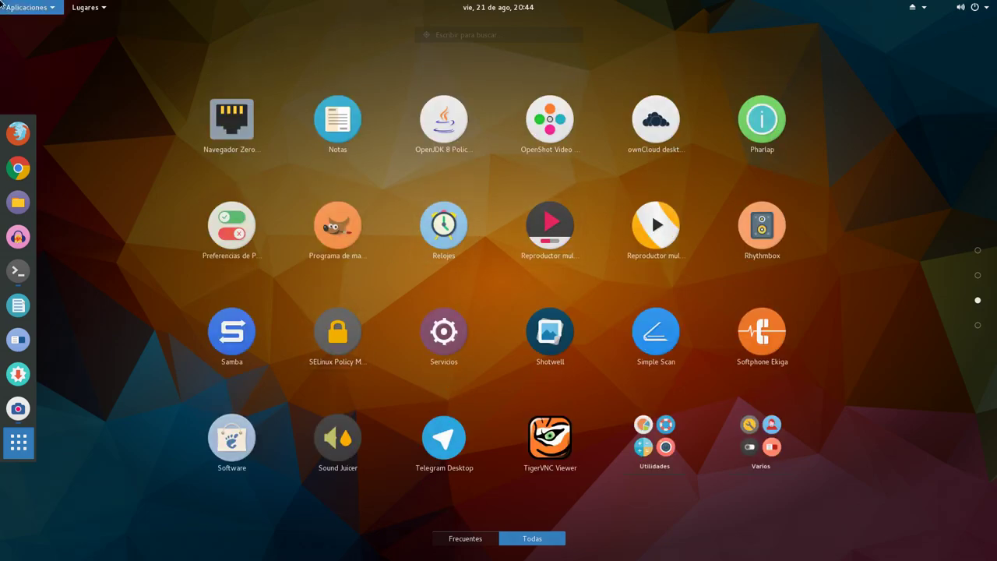
click(27, 7)
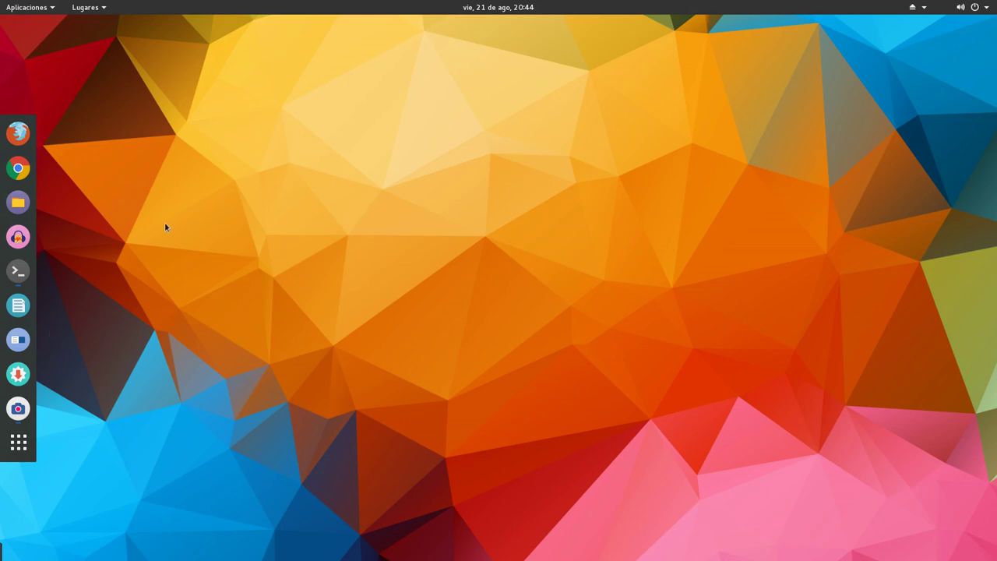
click(86, 7)
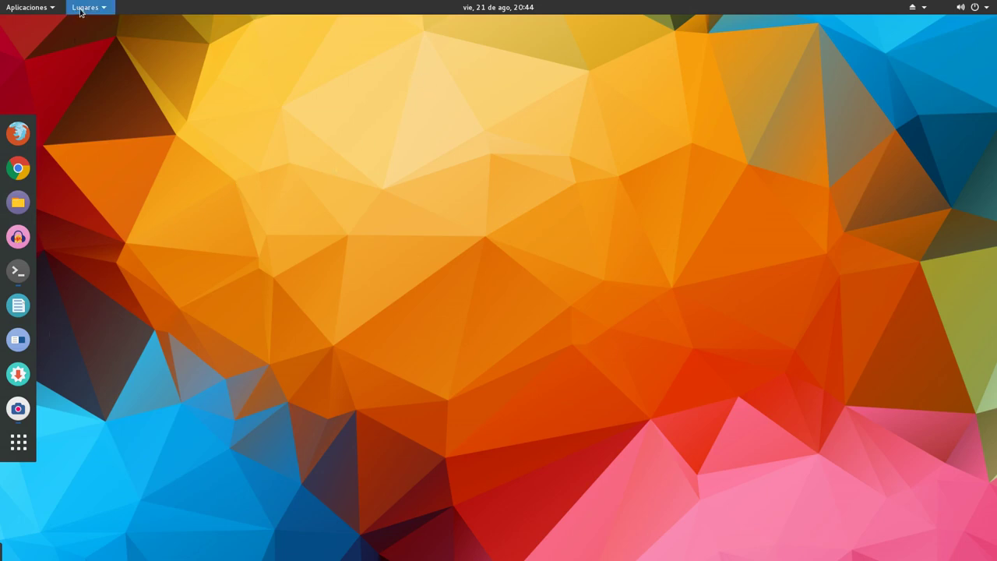
mouse_move(31, 9)
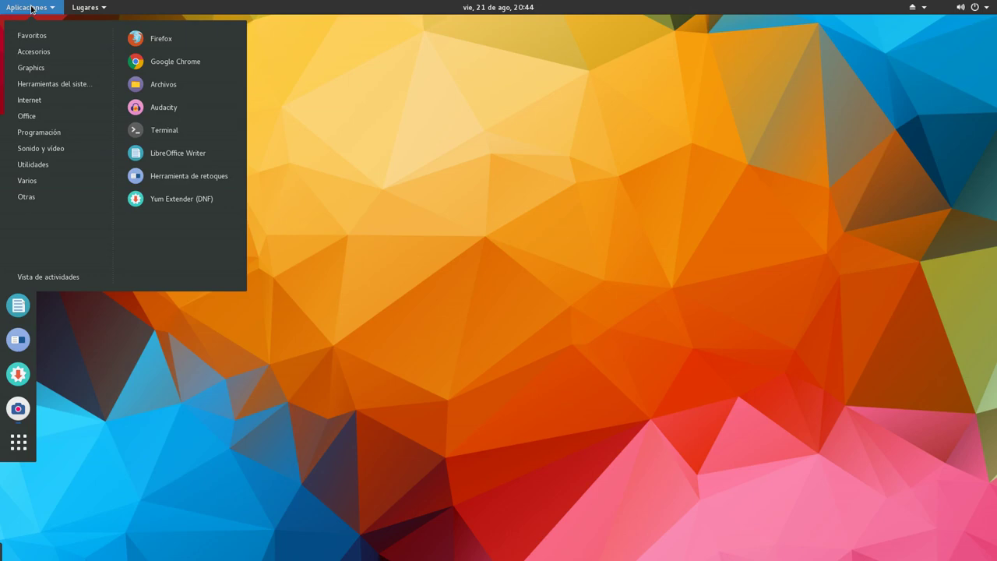
click(322, 133)
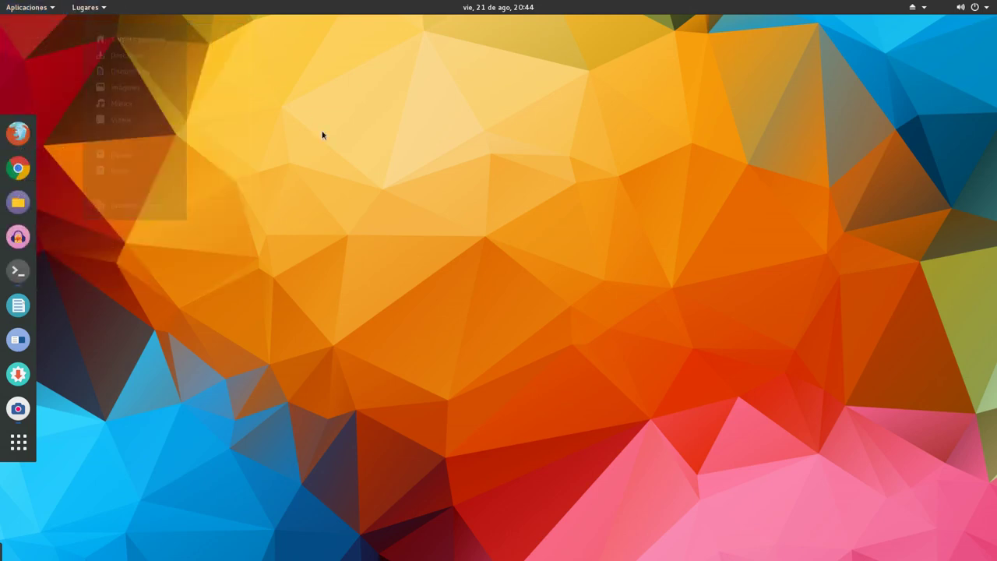
Open Yum Extender (DNF) and search the packages for gnome-shell-extension
click(18, 374)
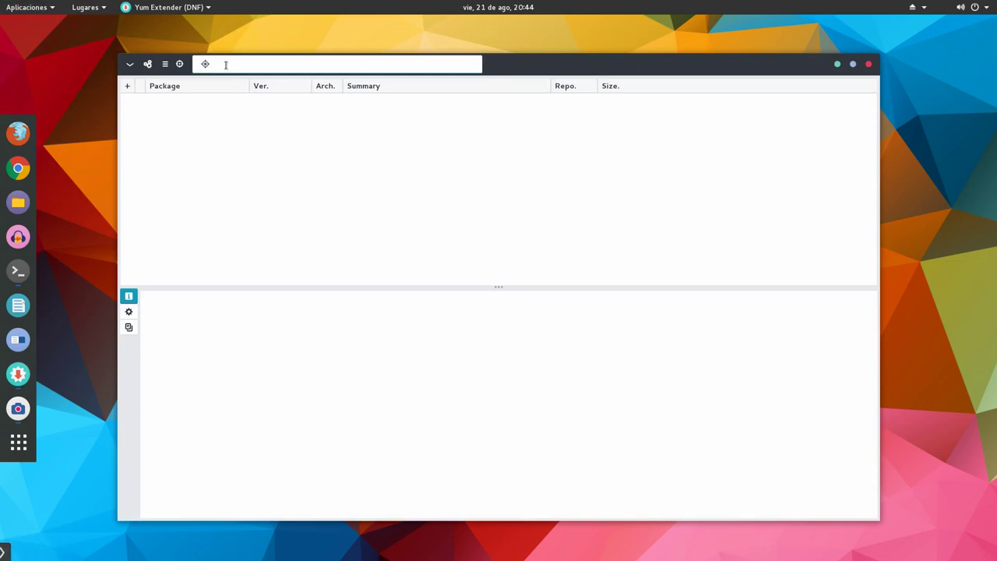
mouse_move(514, 61)
mouse_down()
mouse_move(549, 63)
mouse_move(526, 62)
mouse_up()
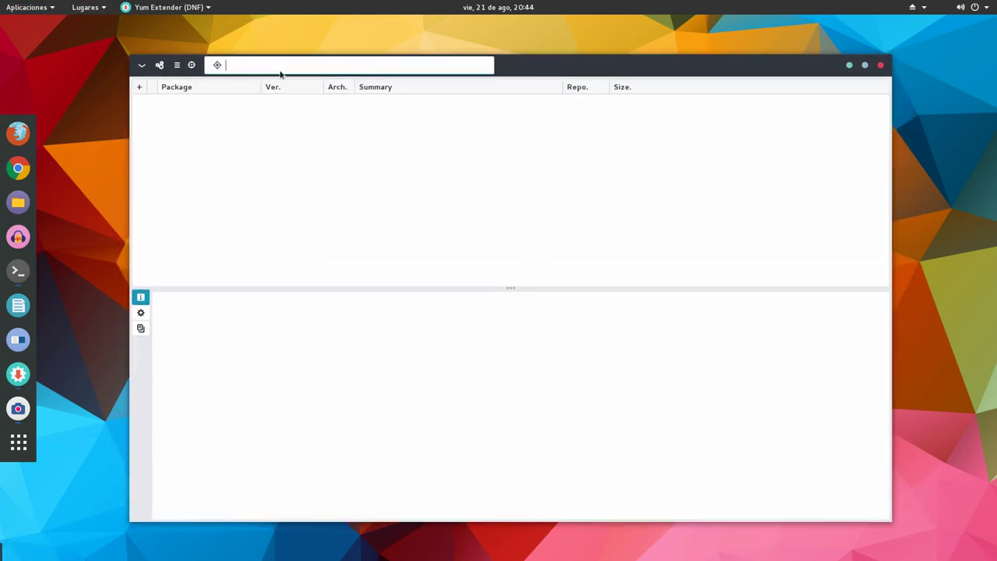
text(gnome-shell-extension)
key(Return)
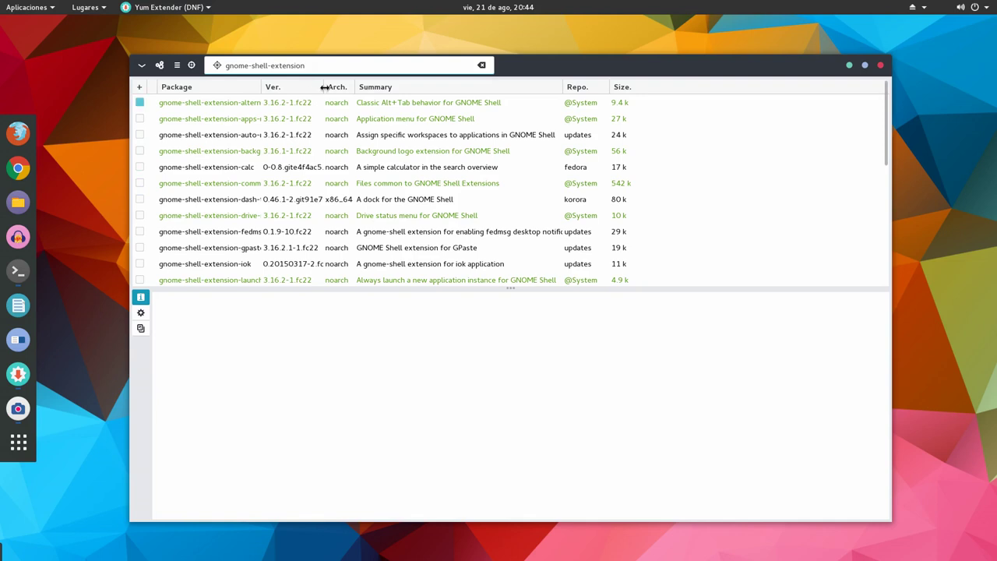
Widen the version and package columns to show full names, and display the description of gnome-shell-extension-dash-to-dock
drag(324, 86, 418, 86)
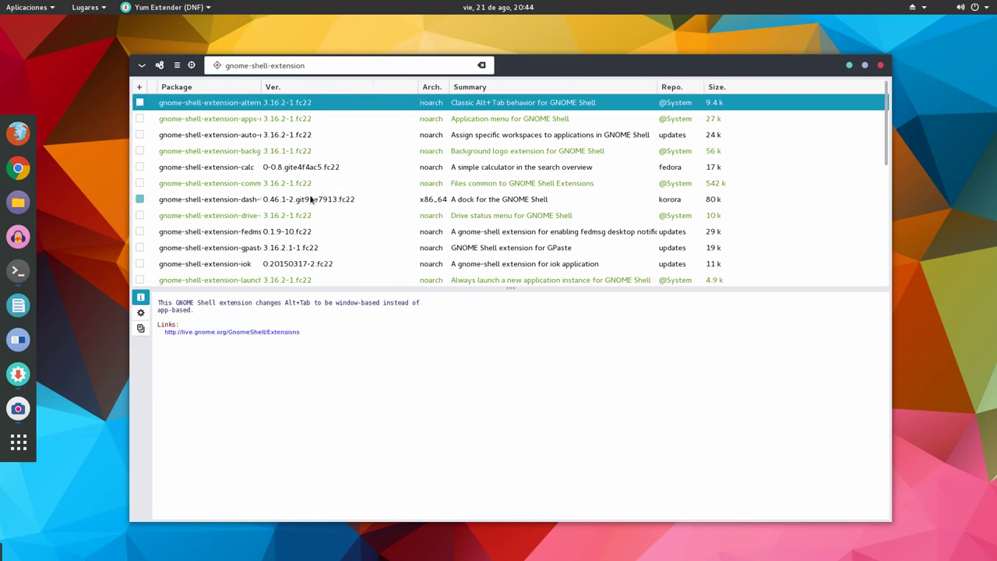
drag(262, 89, 341, 99)
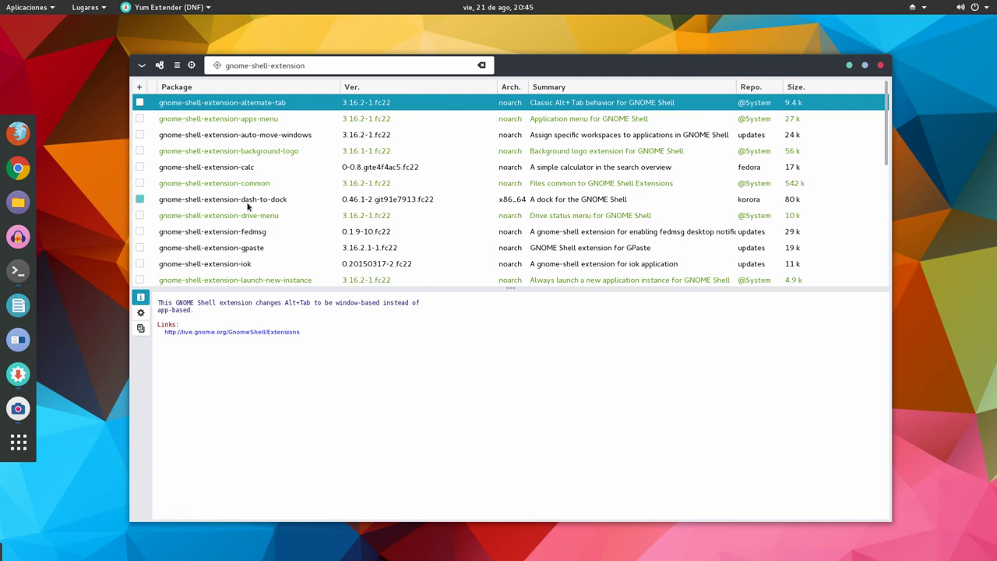
click(273, 202)
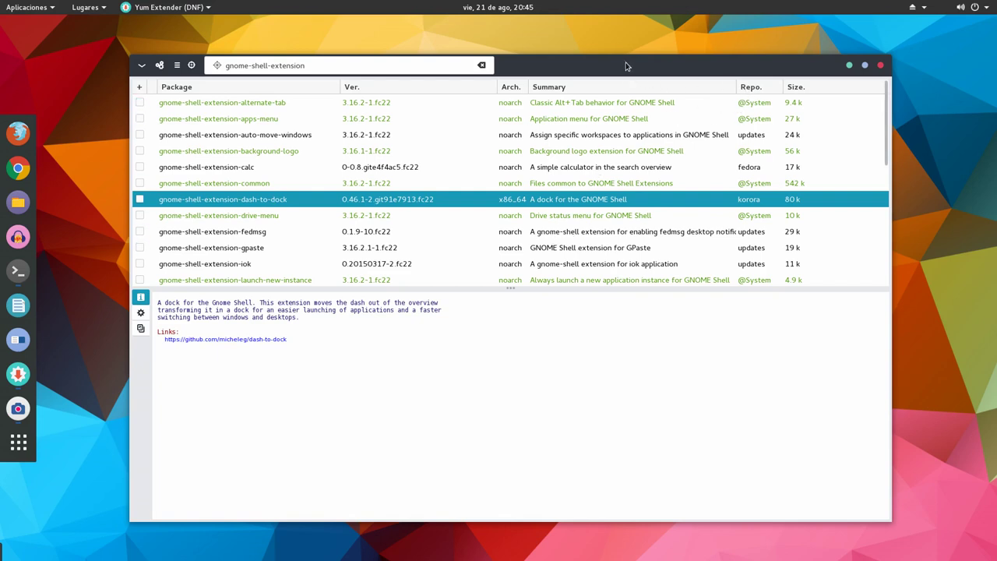
Review the remaining GNOME Shell extension packages down to the end of the list, and close the package manager
drag(625, 63, 605, 52)
scroll(438, 169, down, 3)
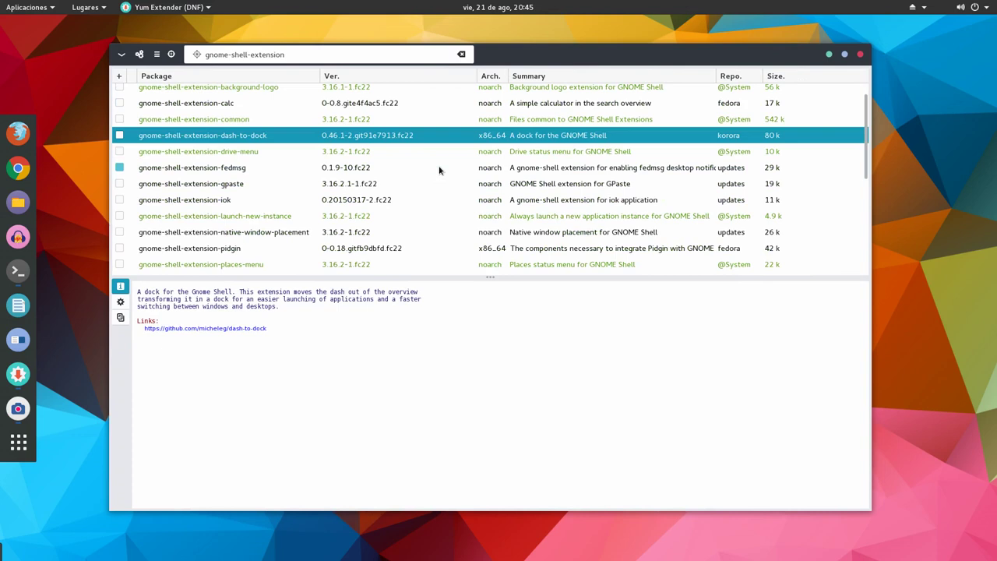
scroll(439, 169, down, 5)
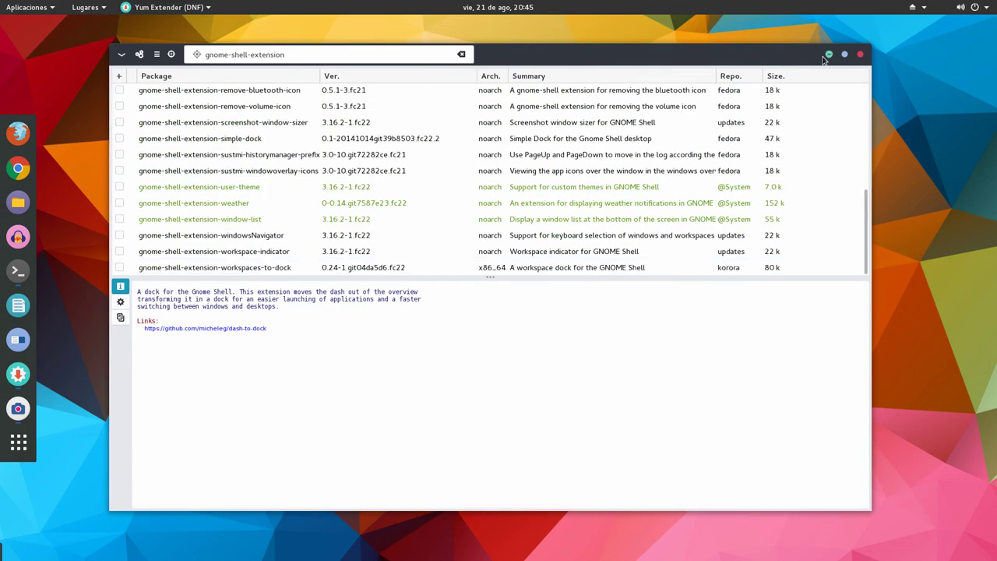
click(861, 54)
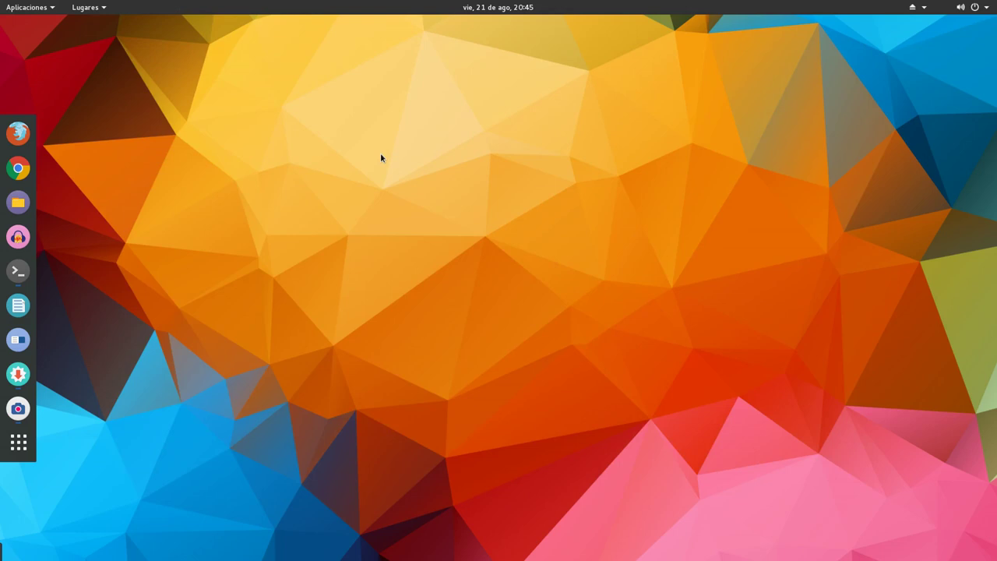
Switch to the vokoscreen recorder and move its window to the upper middle of the desktop
click(17, 408)
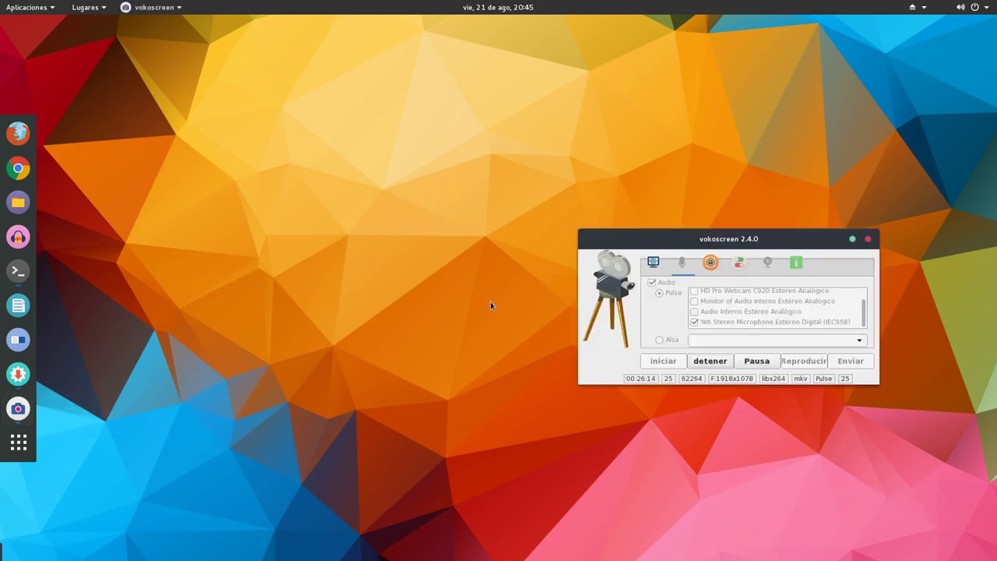
drag(680, 240, 283, 60)
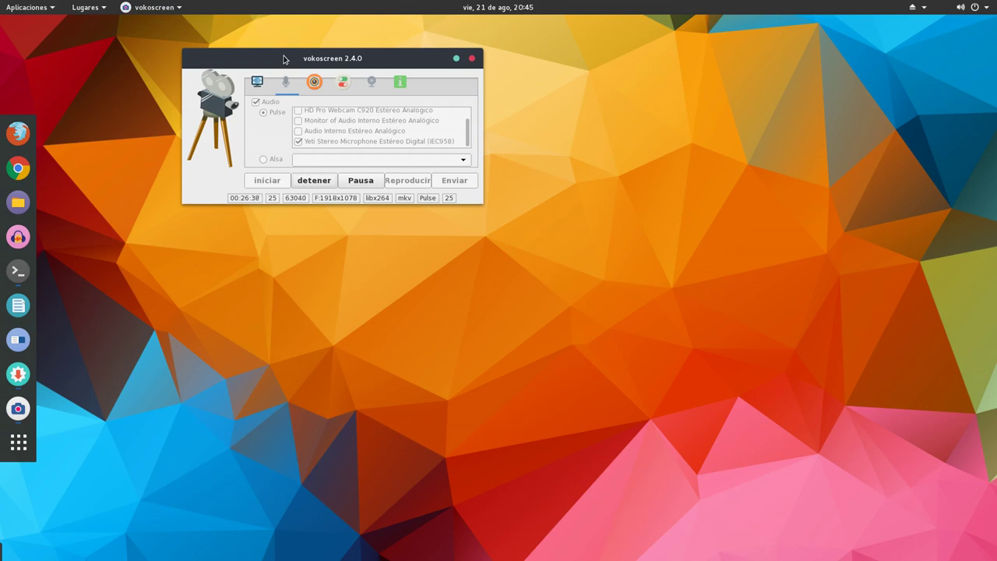
drag(283, 59, 413, 119)
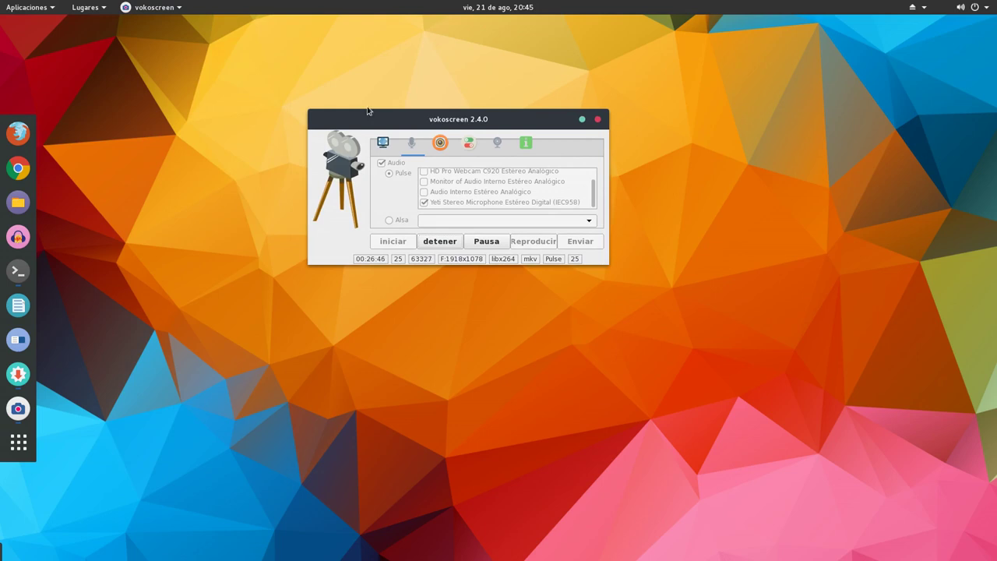
drag(413, 119, 396, 132)
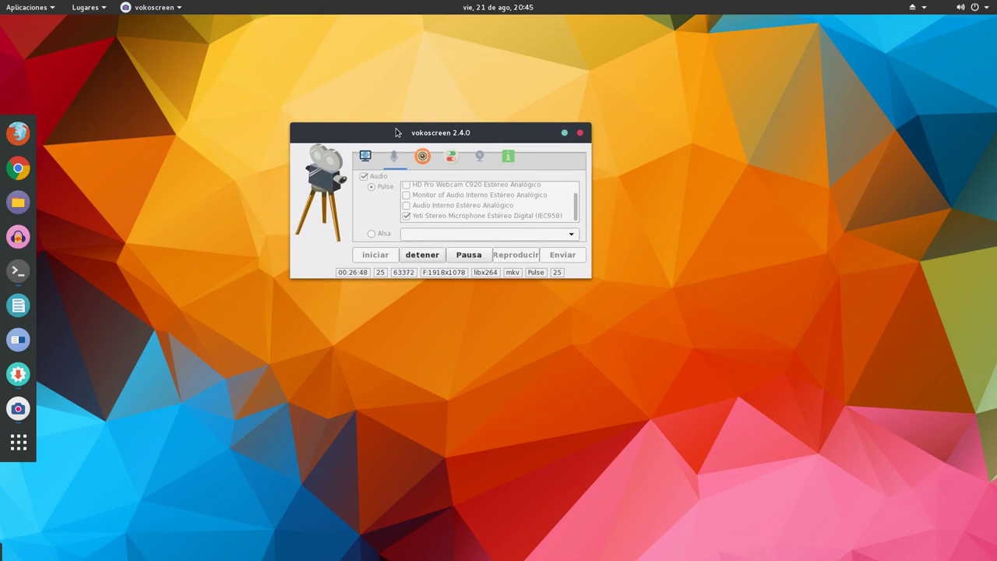